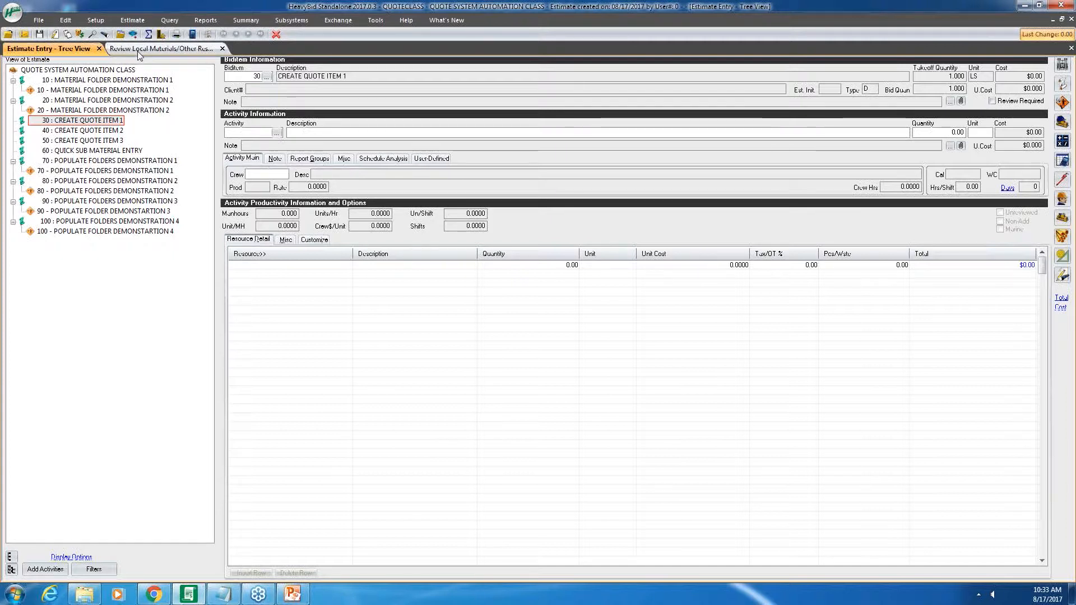
# Review the estimate's local materials and subs list with its quote folder assignments, and return to the estimate tree.
pyautogui.click(103, 19)
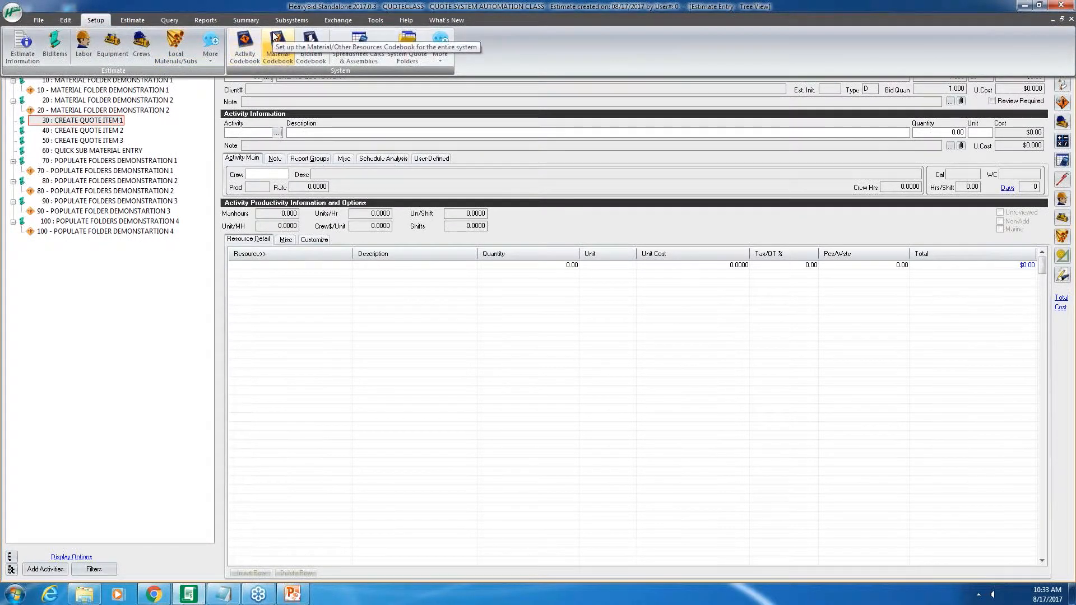
pyautogui.click(187, 39)
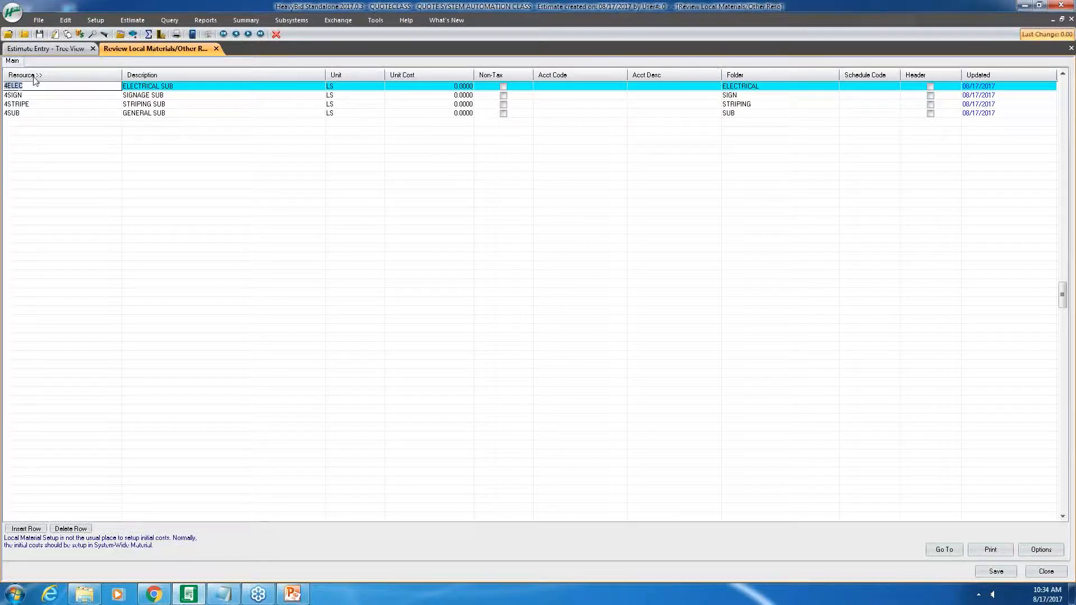
pyautogui.click(49, 48)
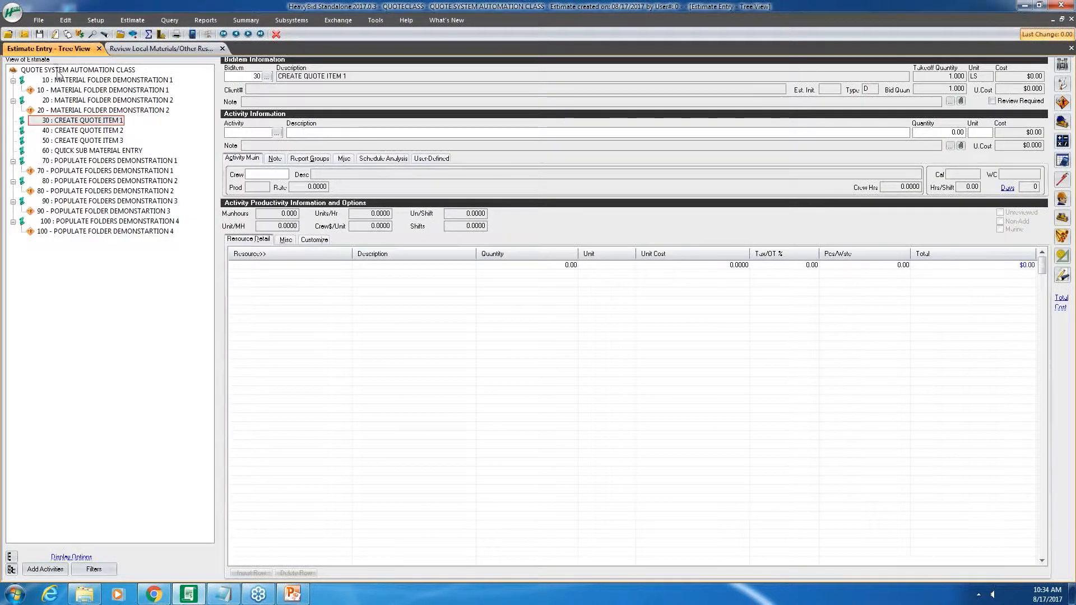
# Add the local subcontractor resource 4ELEC ELECTRICAL SUB to activity 10 and set its unit cost to 10.
pyautogui.click(63, 90)
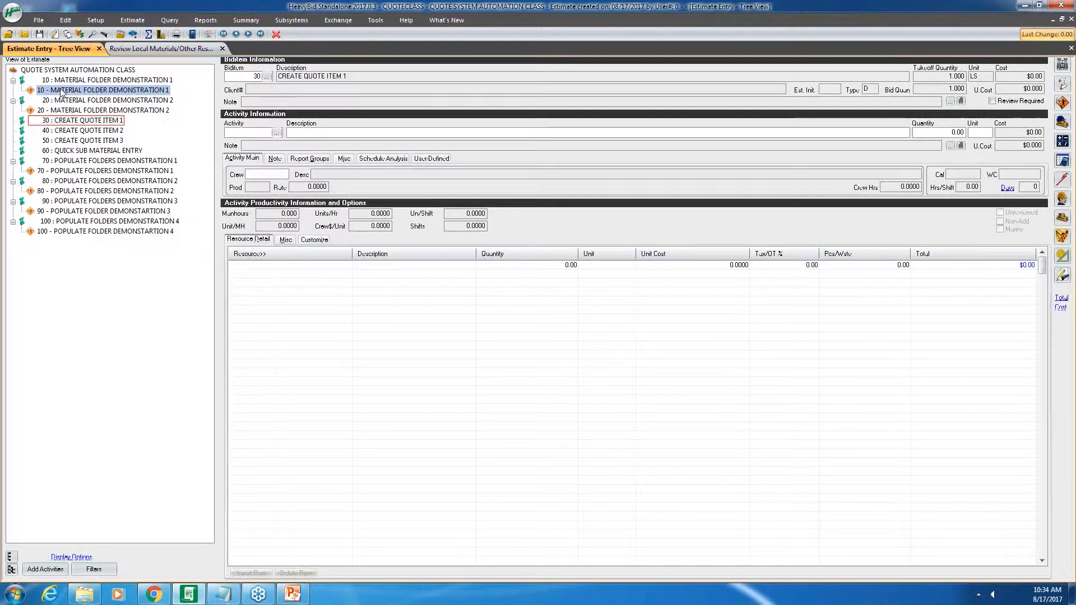
pyautogui.click(253, 256)
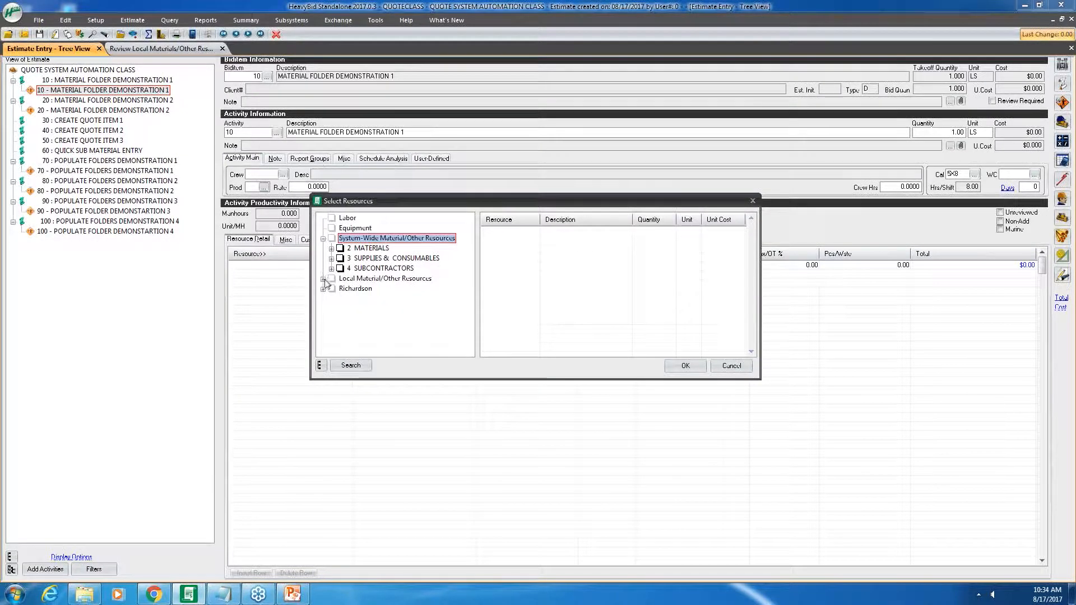
pyautogui.click(323, 279)
pyautogui.click(331, 309)
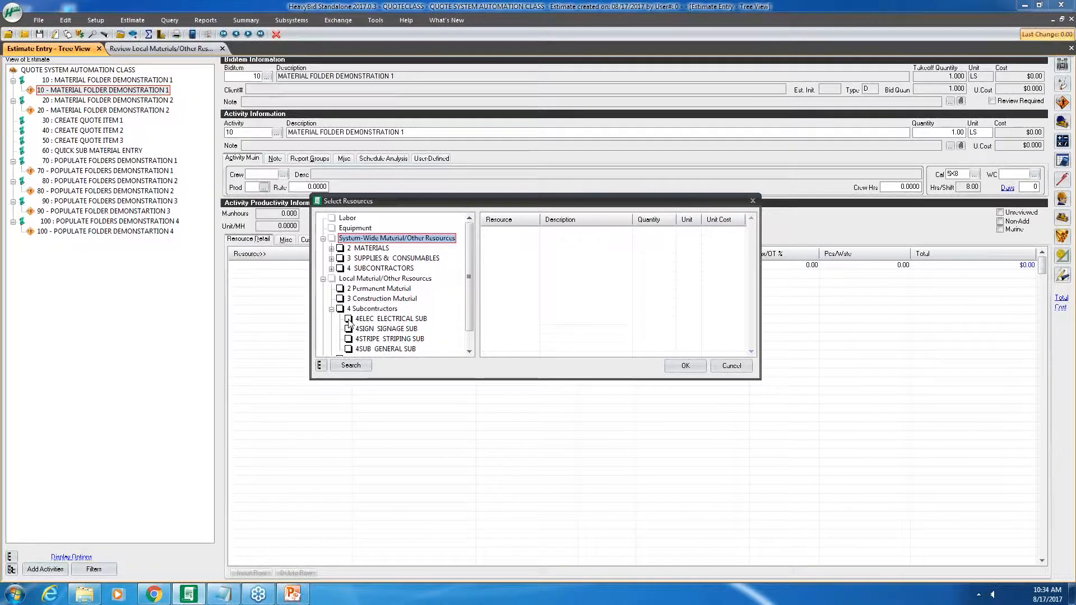
pyautogui.click(349, 319)
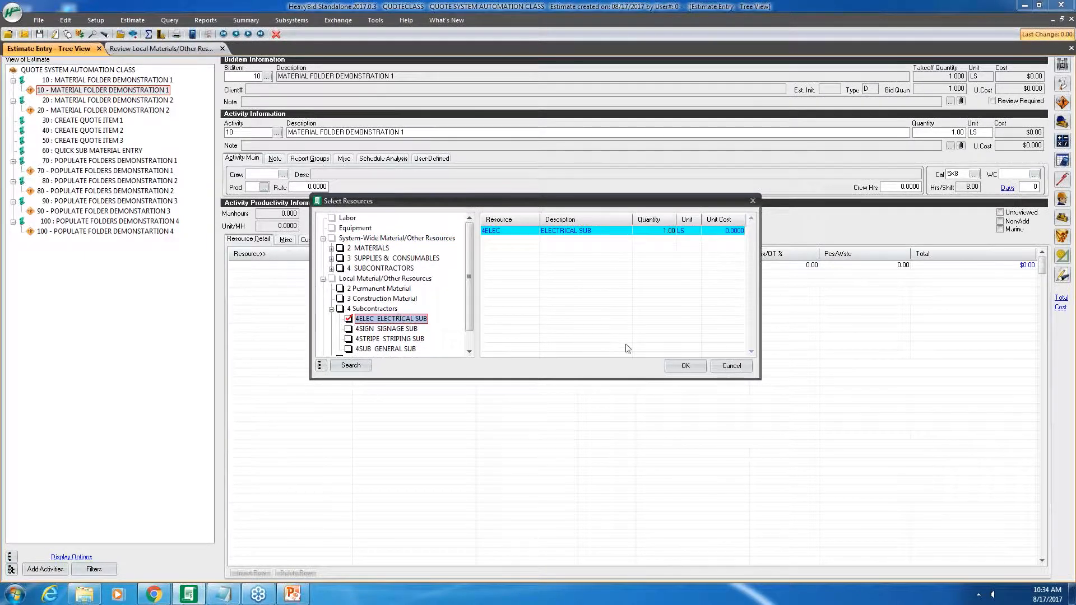
pyautogui.click(698, 366)
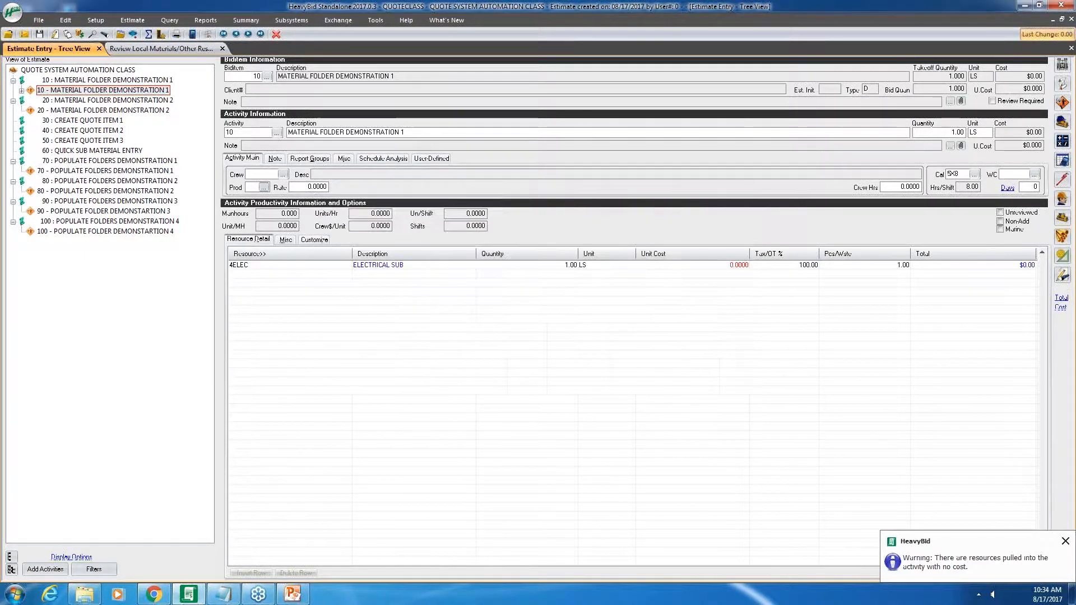
pyautogui.click(720, 266)
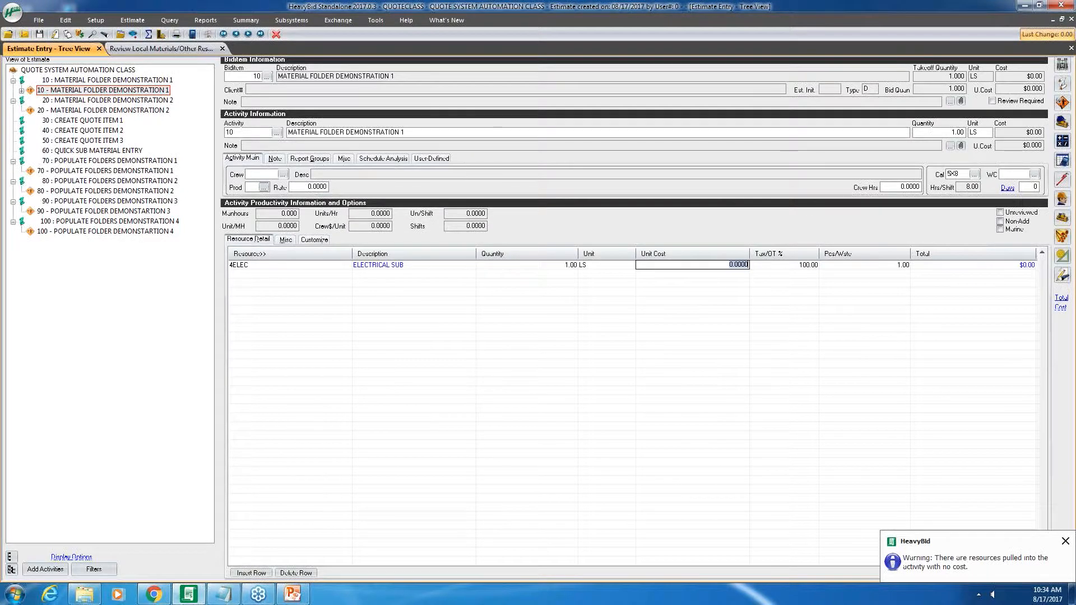
pyautogui.write('10')
pyautogui.press('Return')
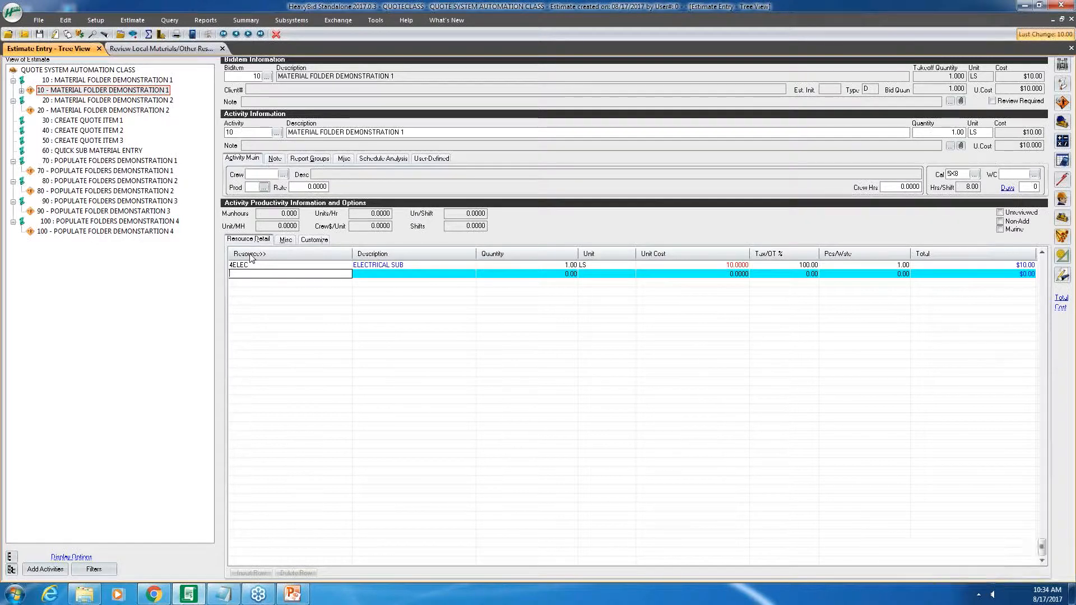
# Add the local subcontractor resource 4SIGN SIGNAGE SUB to activity 20 and set its unit cost to 10.
pyautogui.click(61, 111)
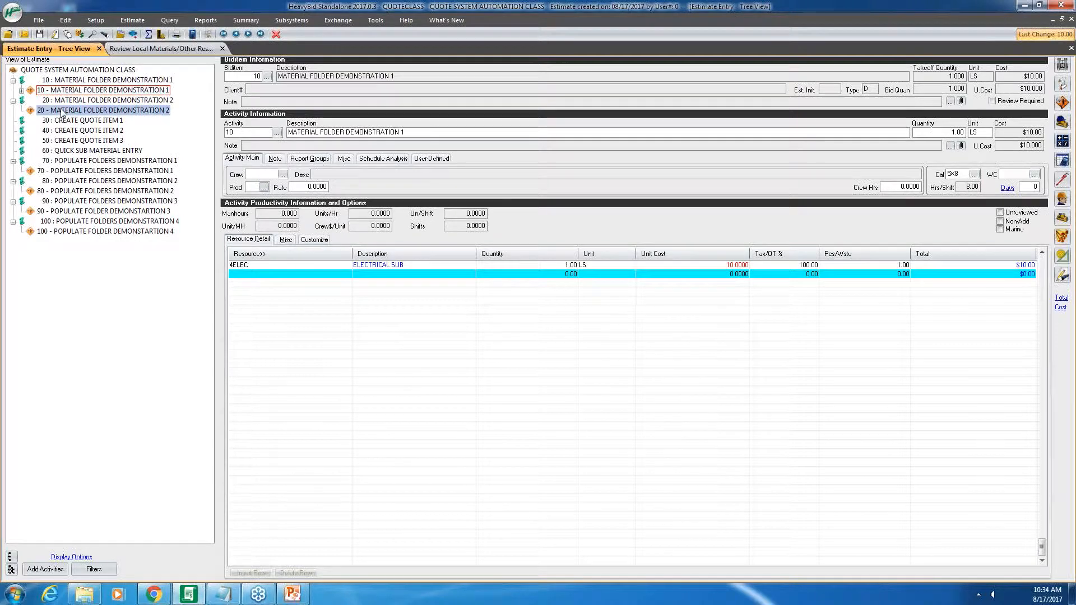
pyautogui.click(252, 254)
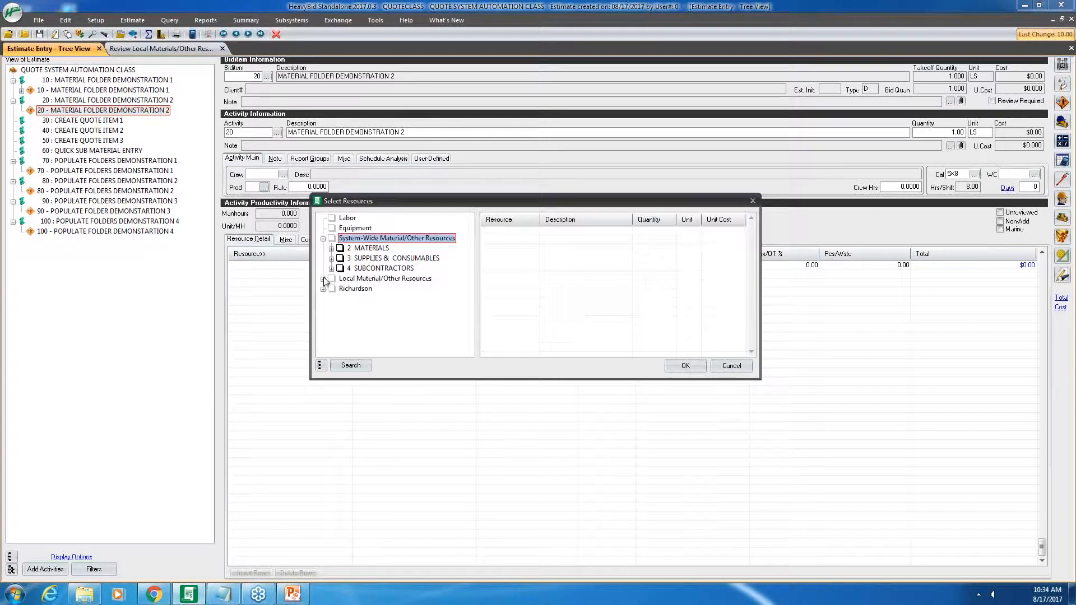
pyautogui.click(323, 278)
pyautogui.click(332, 310)
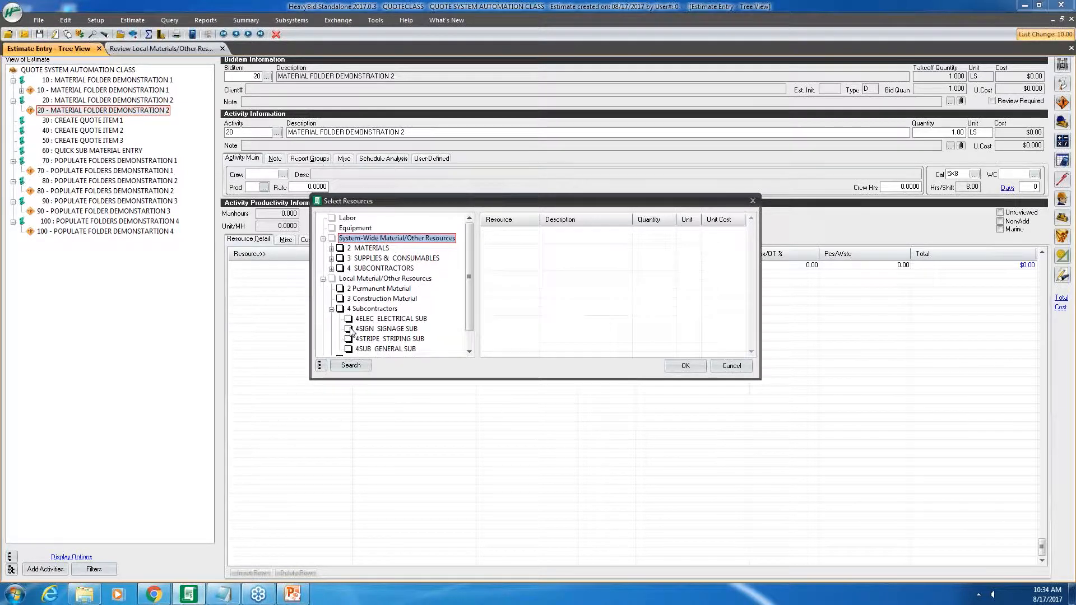
pyautogui.click(349, 329)
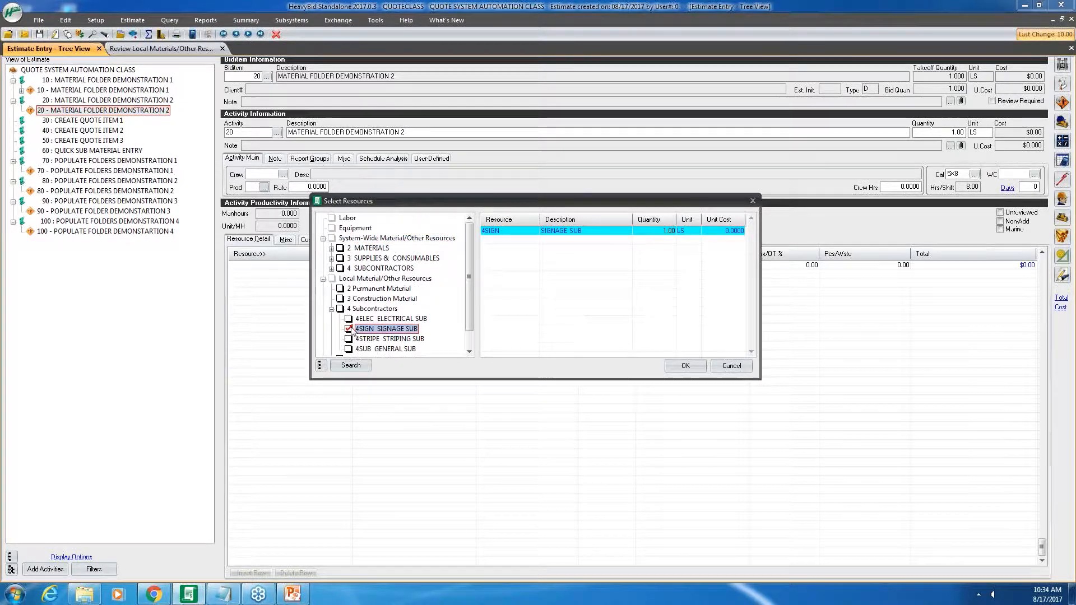
pyautogui.click(680, 365)
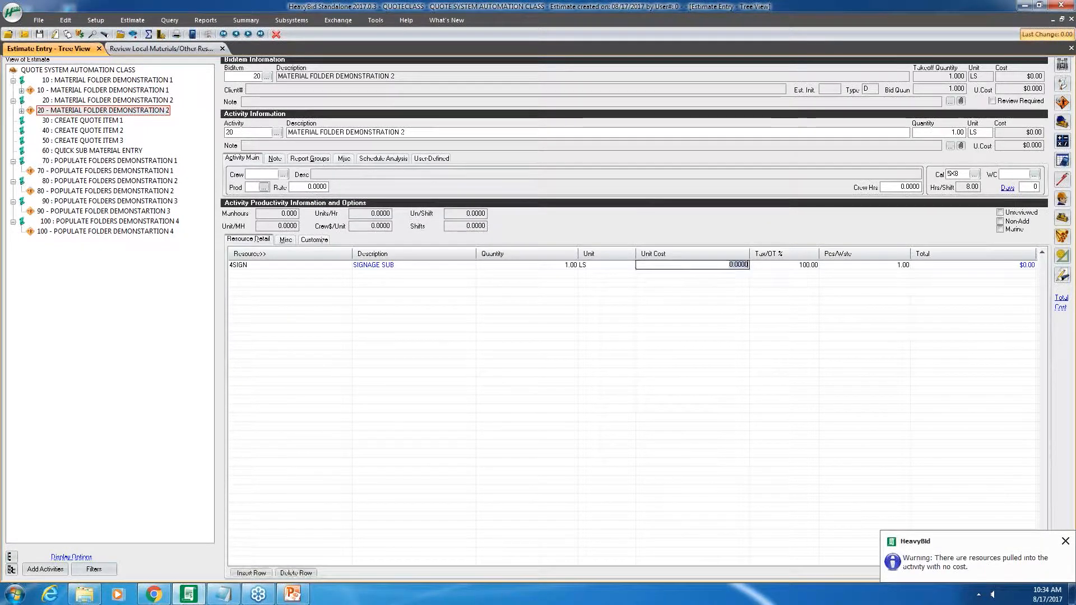
pyautogui.write('1')
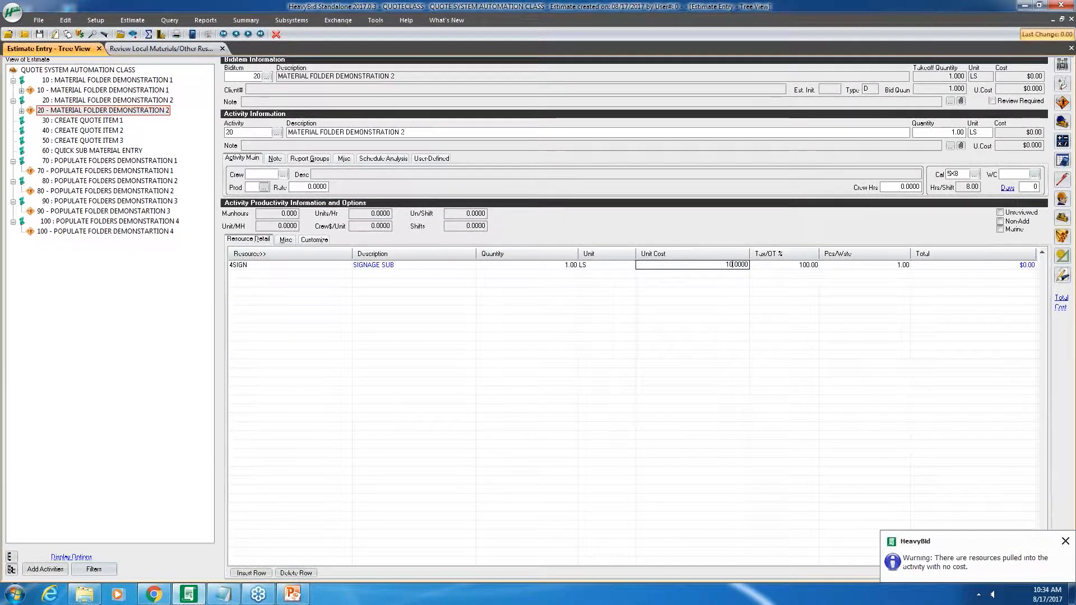
pyautogui.press('Return')
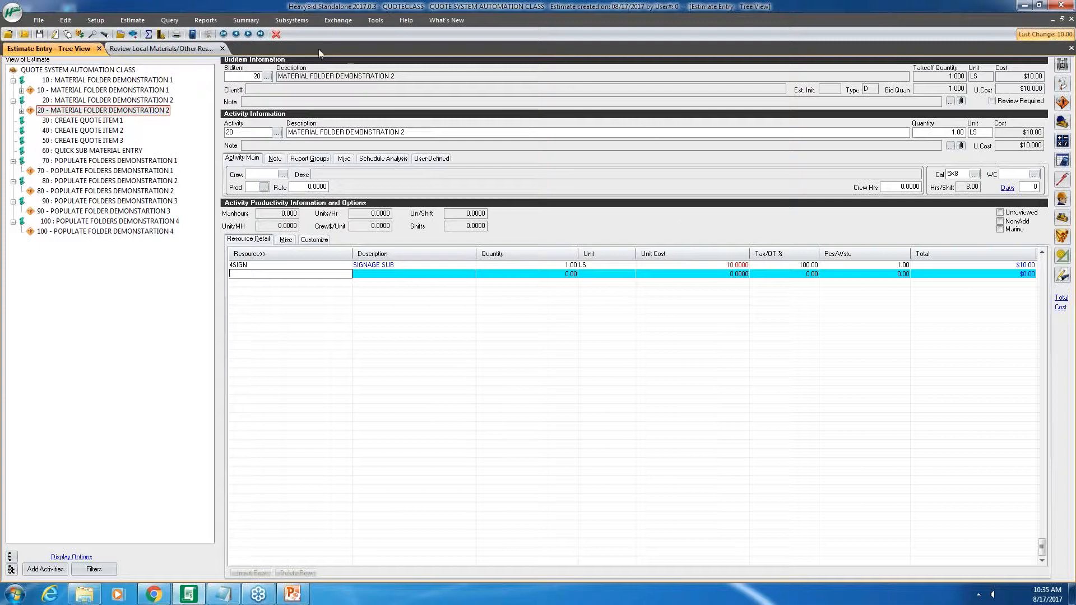
# Update the quote system with the estimate changes, adding the new items to the ELECTRICAL and SIGN quote folders.
pyautogui.click(288, 20)
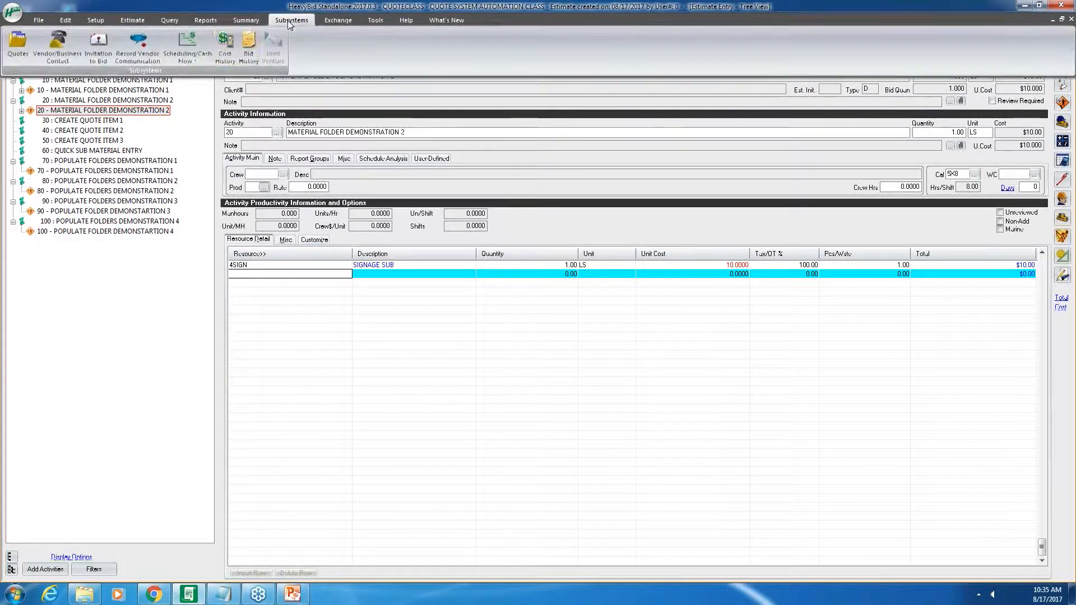
pyautogui.click(17, 47)
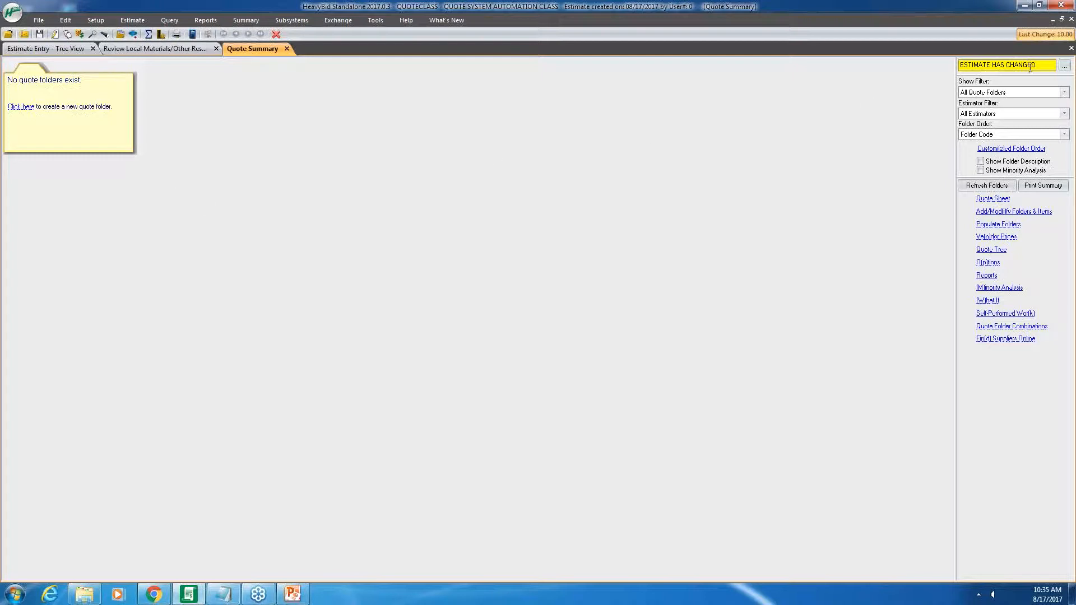
pyautogui.click(1065, 68)
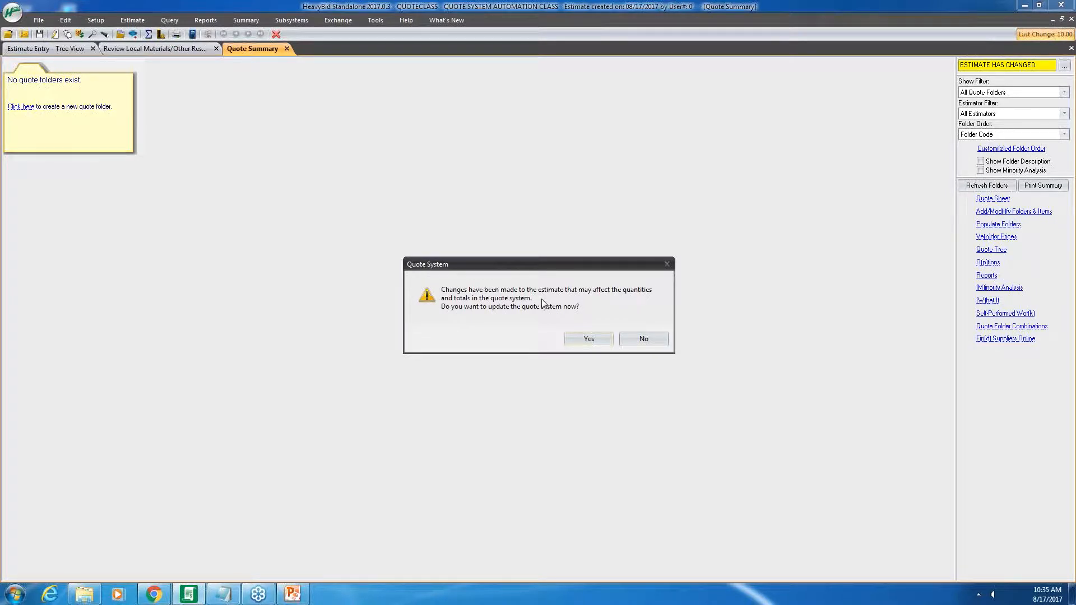
pyautogui.click(588, 338)
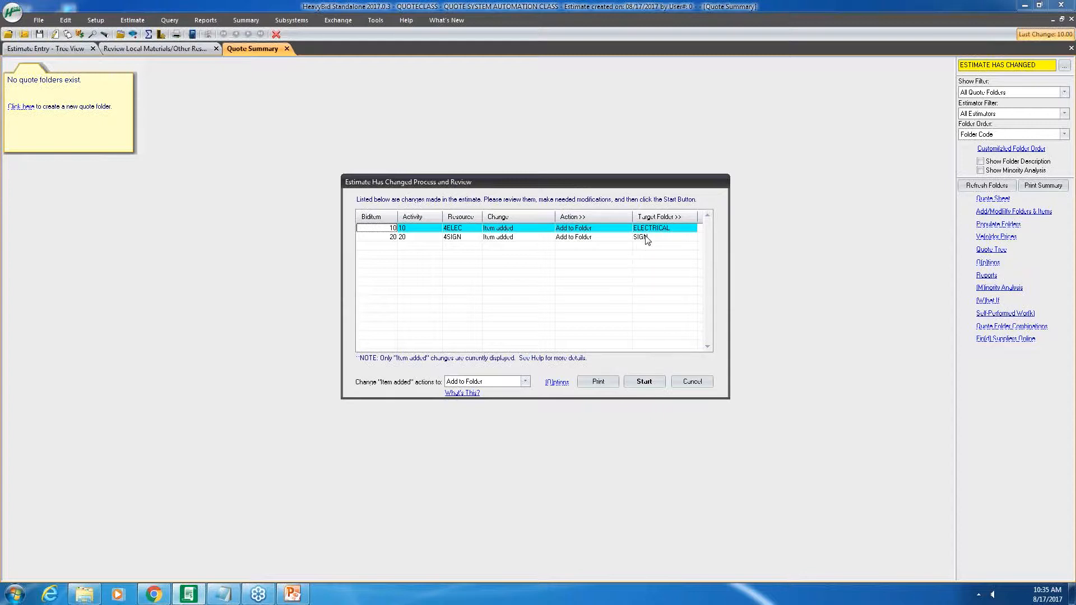
pyautogui.click(651, 385)
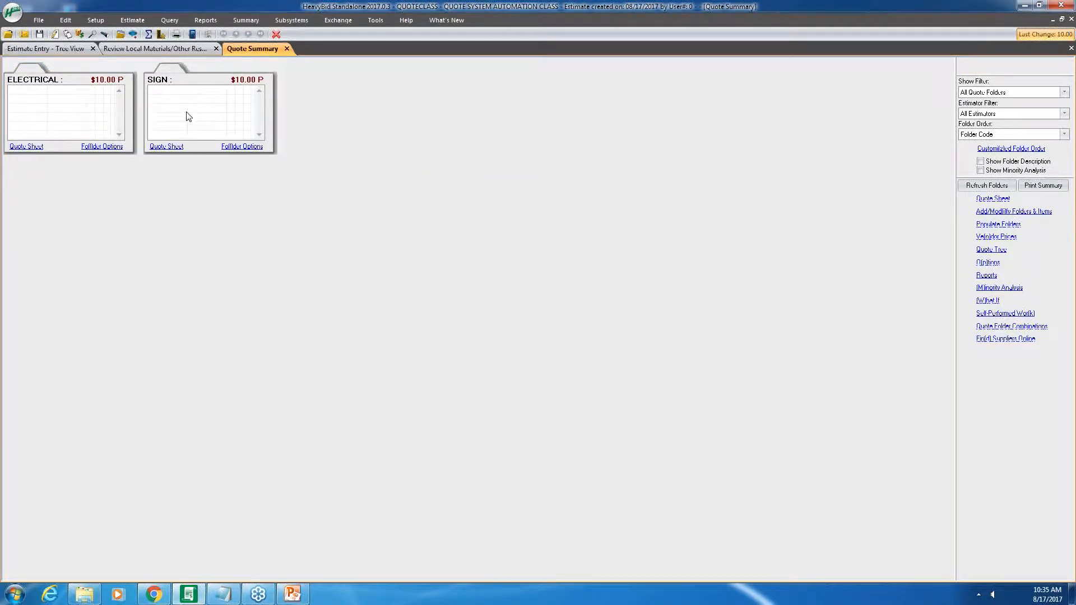
# Examine the ELECTRICAL folder's quote sheet and the STRIPING SUB entry in the local materials list.
pyautogui.click(29, 147)
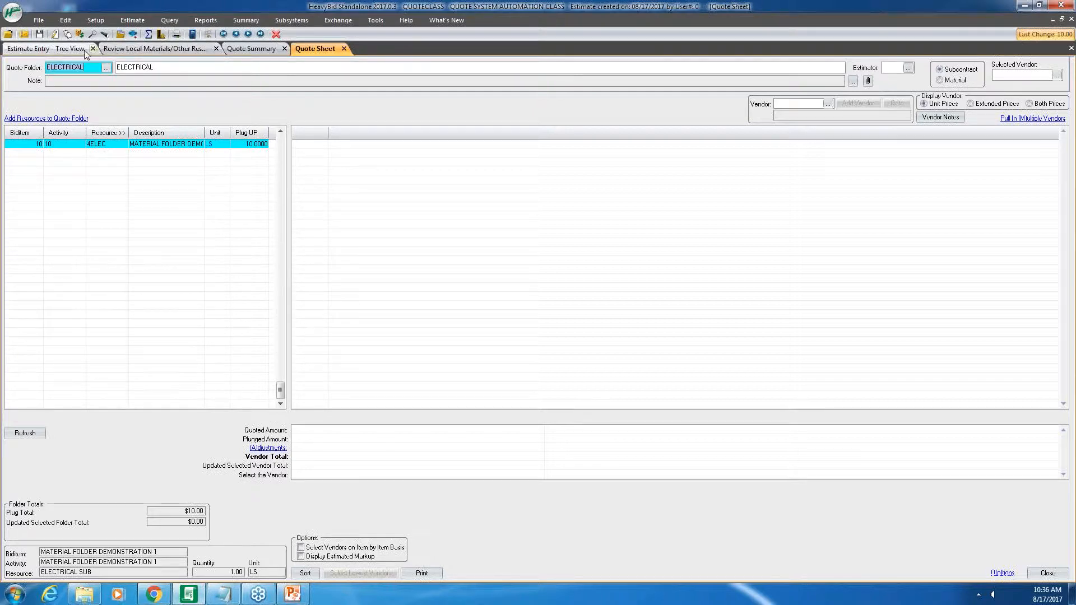
pyautogui.click(42, 50)
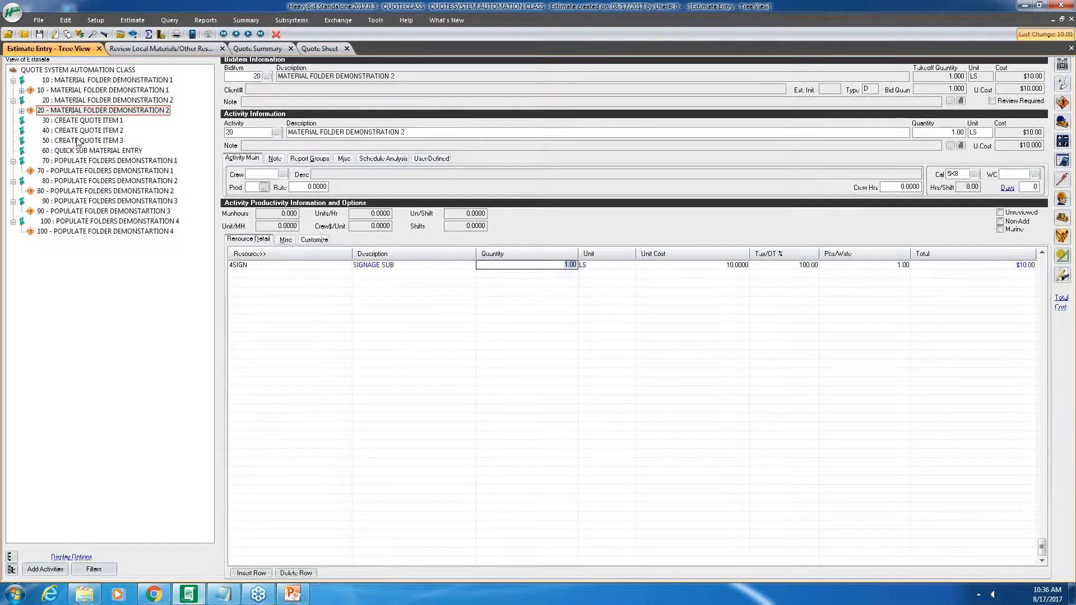
pyautogui.click(167, 50)
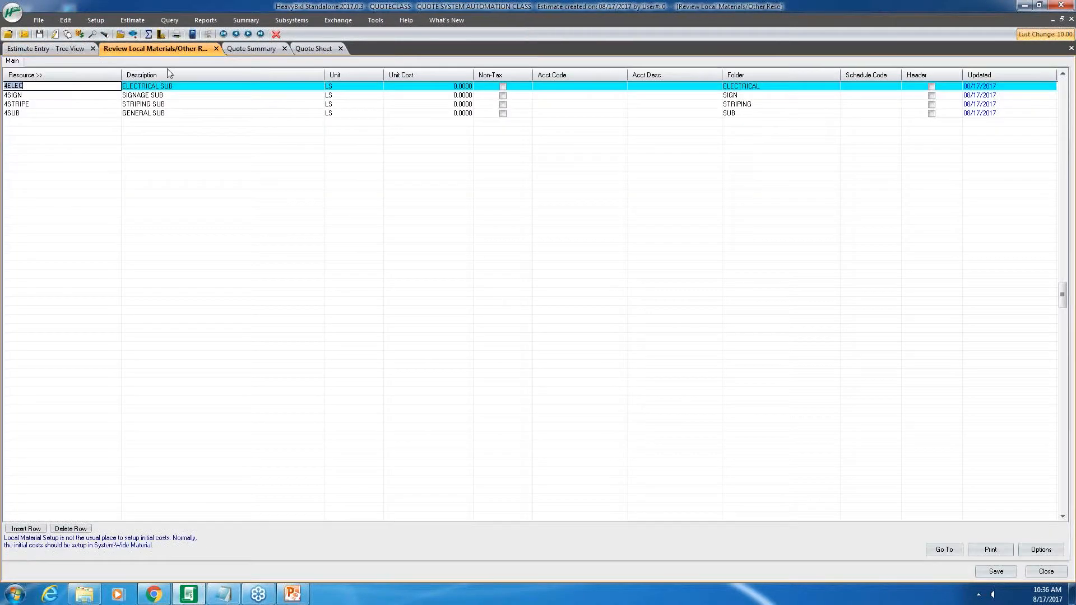
pyautogui.click(153, 104)
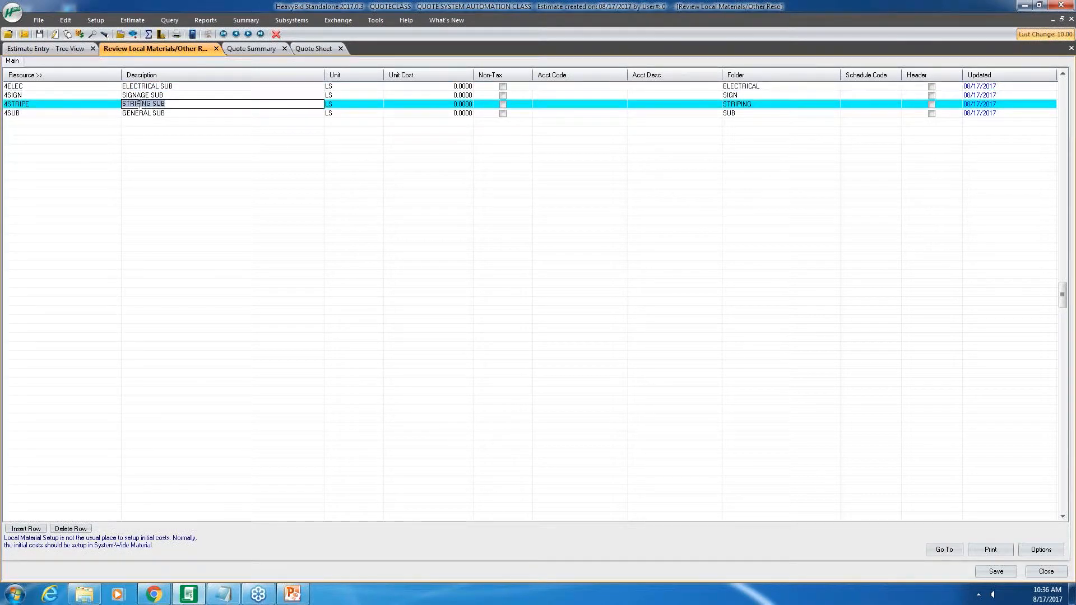
# Start Create Quote Items from the biditem setup and select biditems 30, 40 and 50.
pyautogui.click(94, 21)
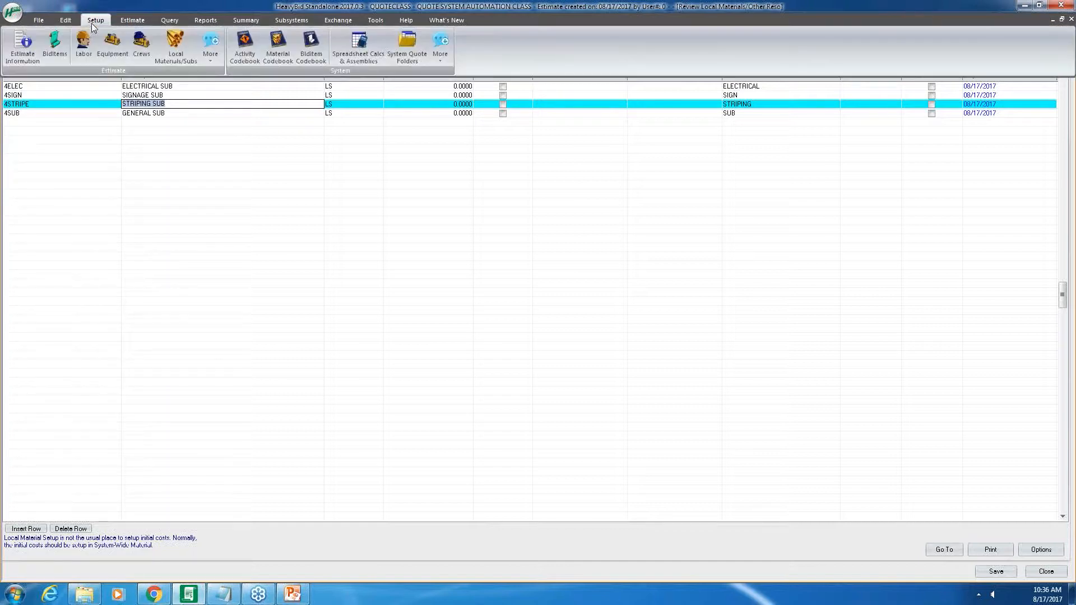
pyautogui.click(64, 50)
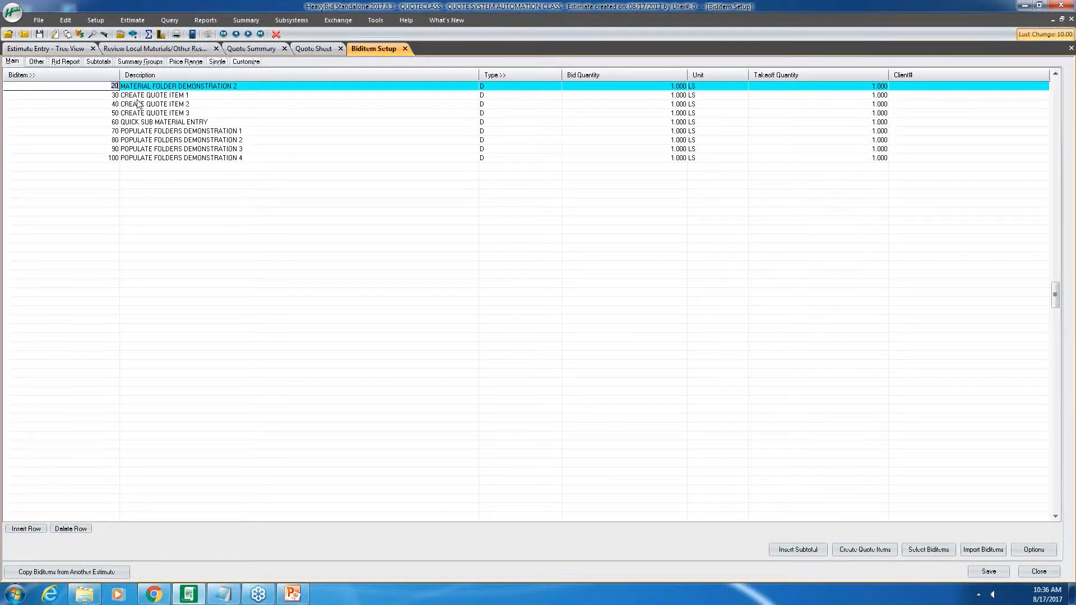
pyautogui.click(853, 554)
pyautogui.click(862, 551)
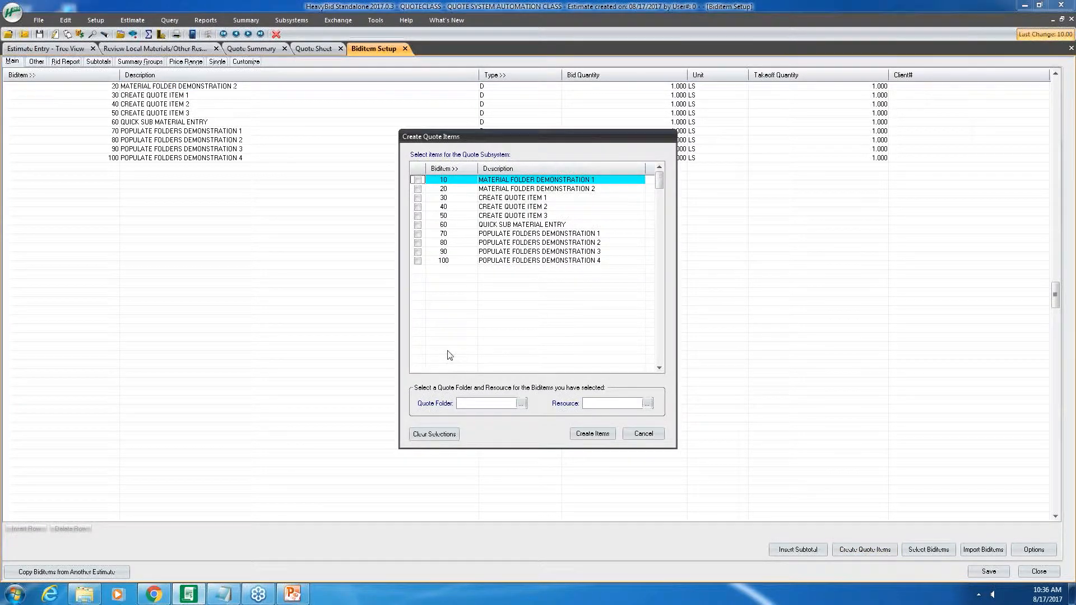
pyautogui.click(419, 199)
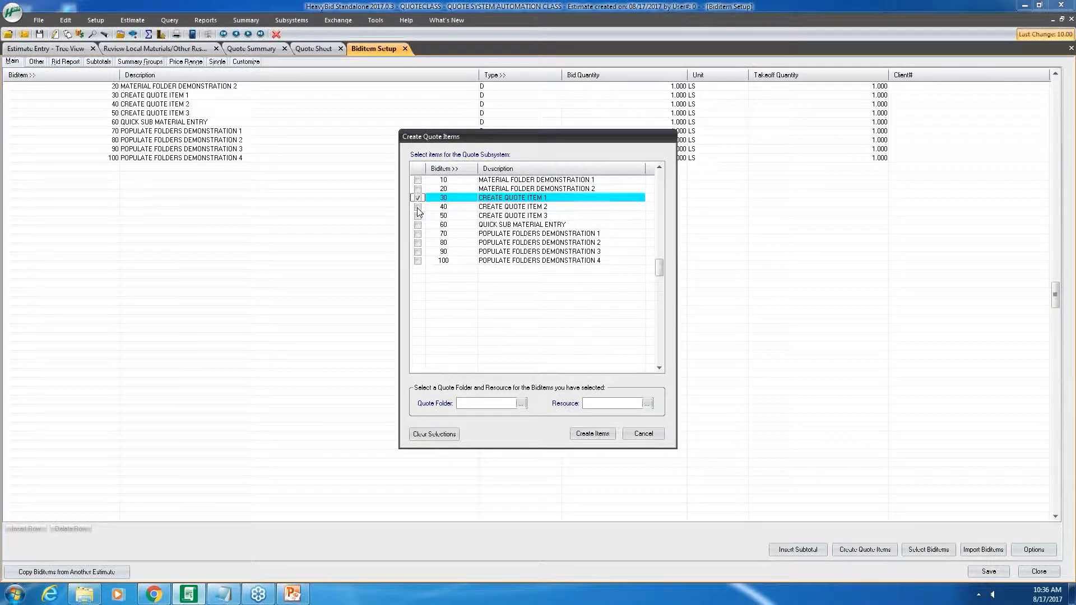
pyautogui.click(418, 207)
pyautogui.click(418, 216)
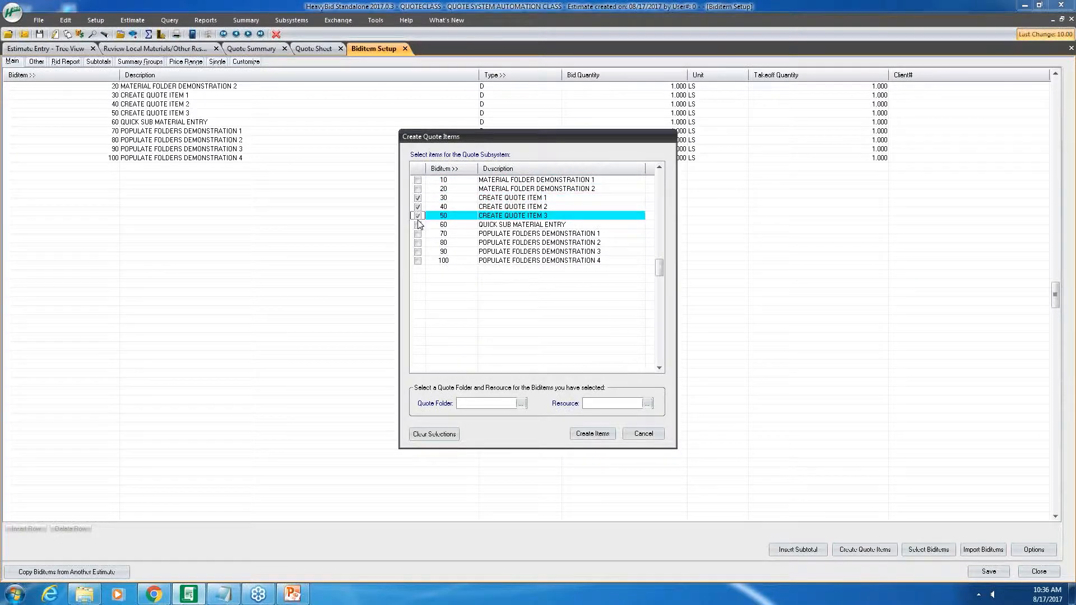
# Create the quote items for the selected biditems with resource 4STRIPE and quote folder STRIPING.
pyautogui.click(597, 400)
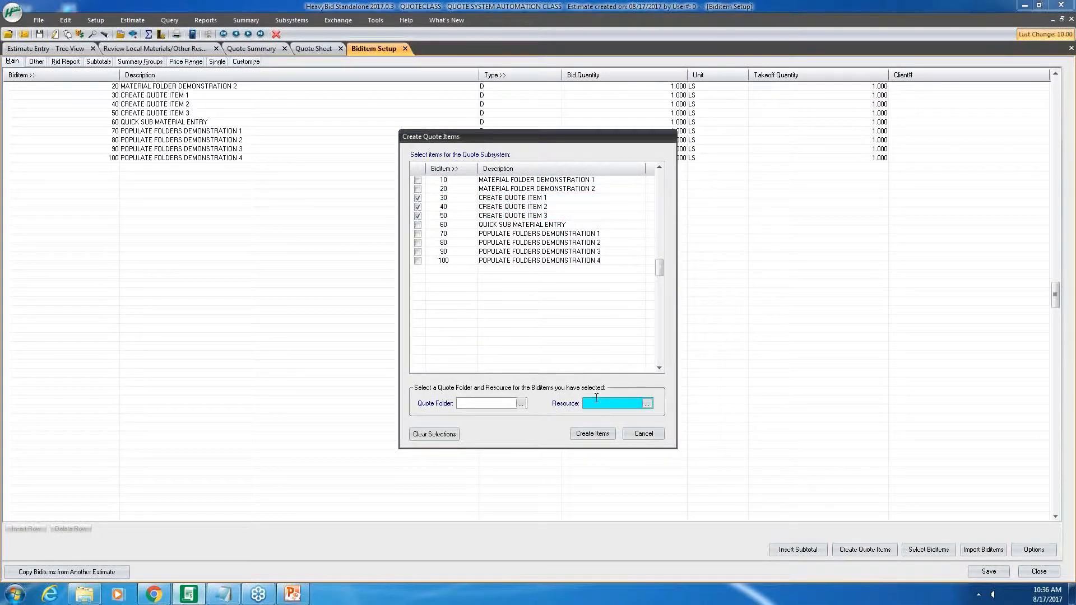
pyautogui.write('4STRIPE')
pyautogui.click(486, 403)
pyautogui.write('S')
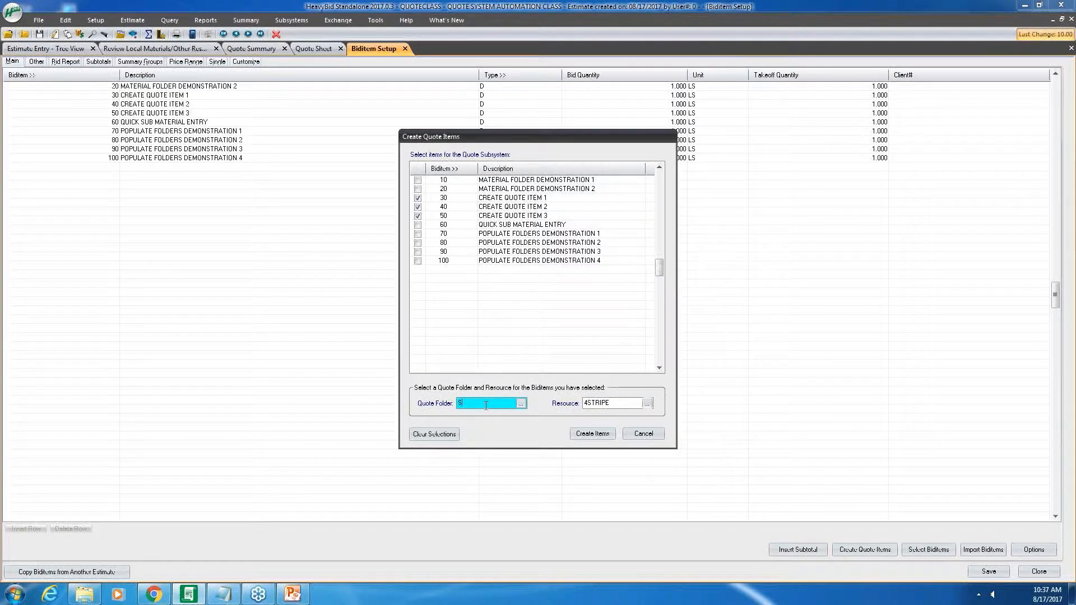
pyautogui.write('TRIPING')
pyautogui.press('Tab')
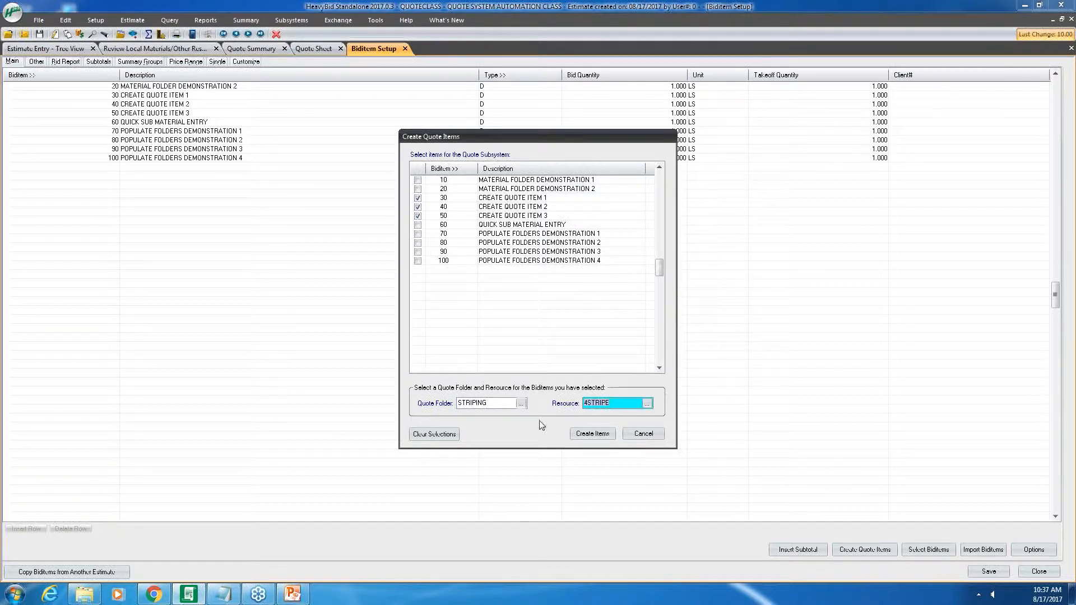
pyautogui.click(586, 438)
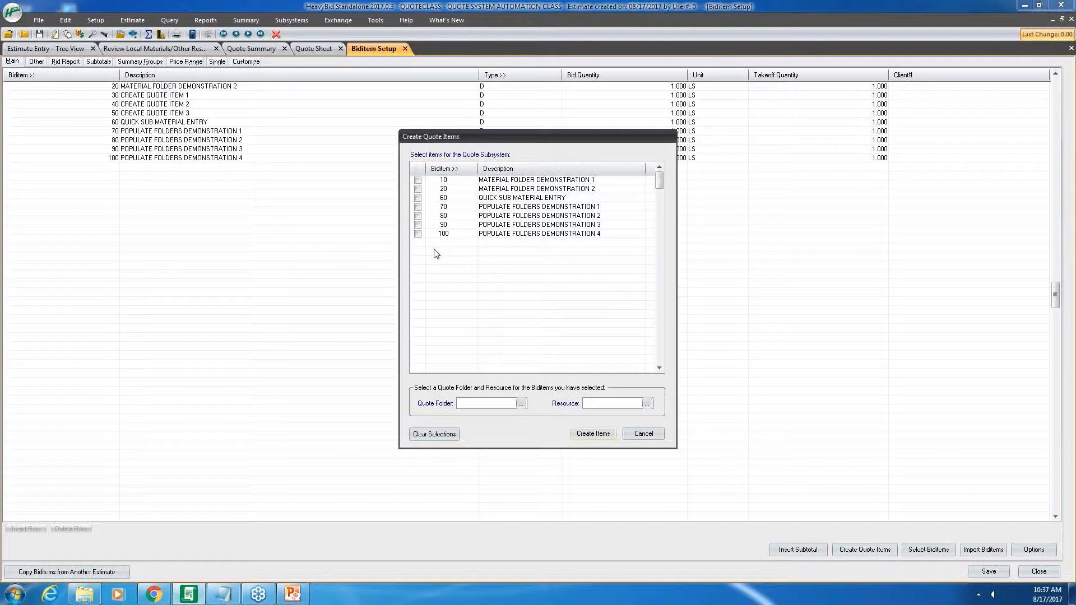
# Examine the striping resource in the activities under biditems 30, 40 and 50 in the estimate tree.
pyautogui.click(654, 436)
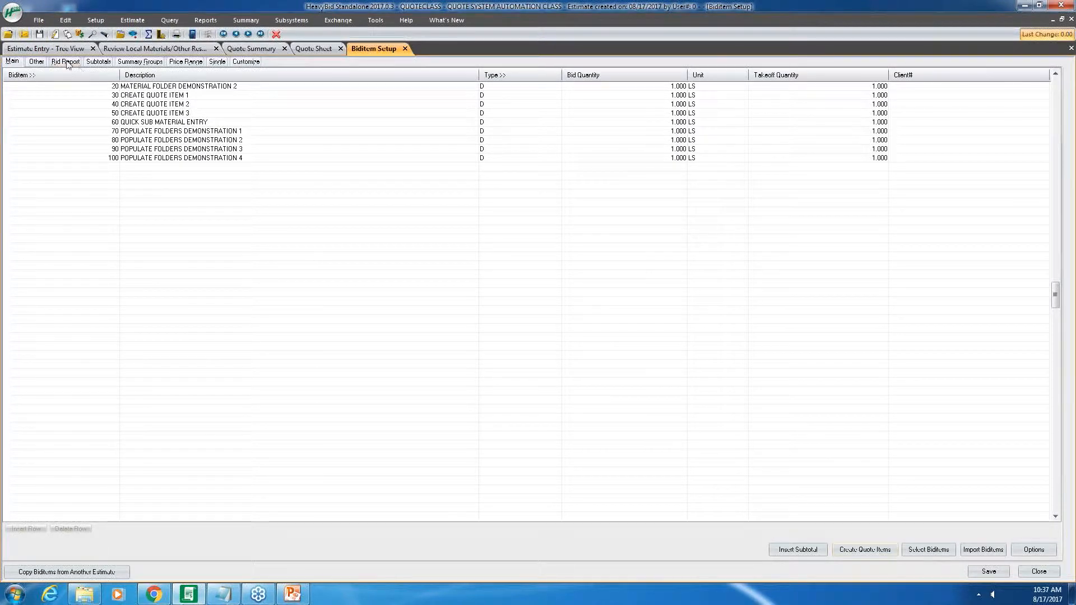
pyautogui.click(45, 50)
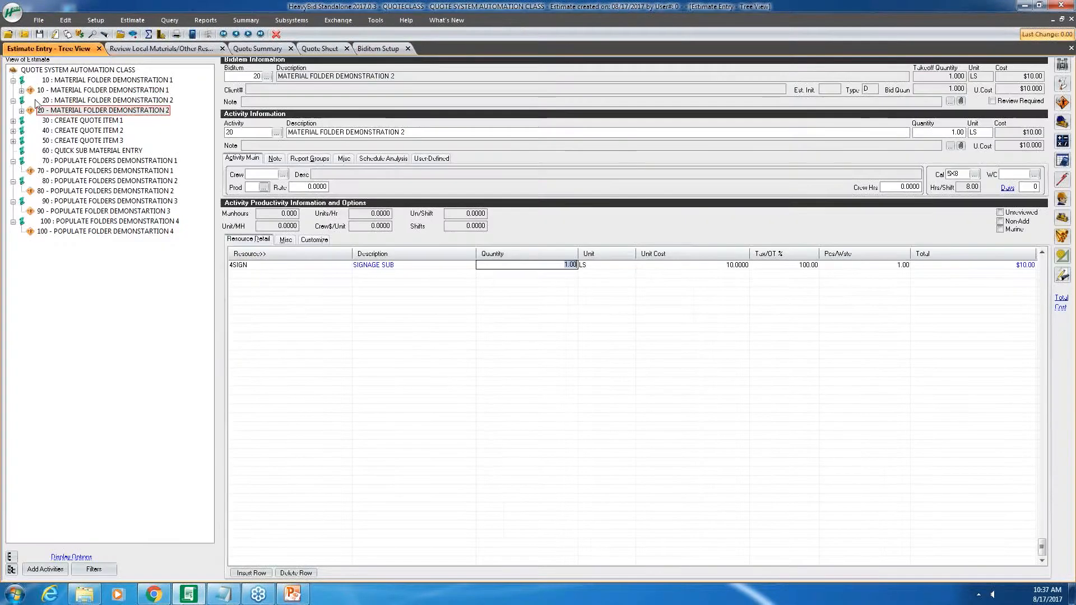
pyautogui.click(13, 130)
pyautogui.click(12, 120)
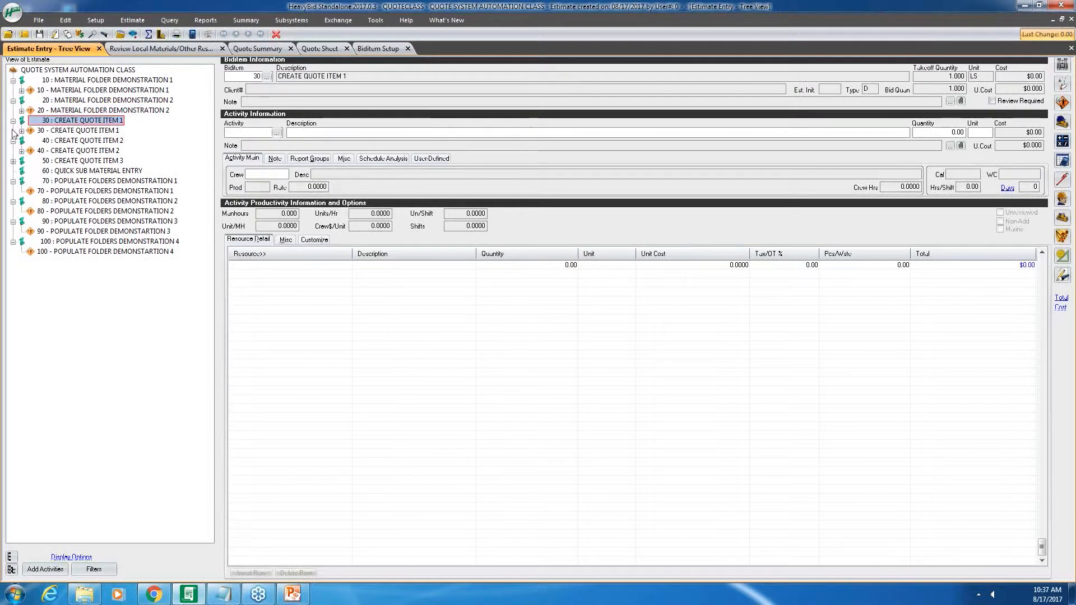
pyautogui.click(13, 161)
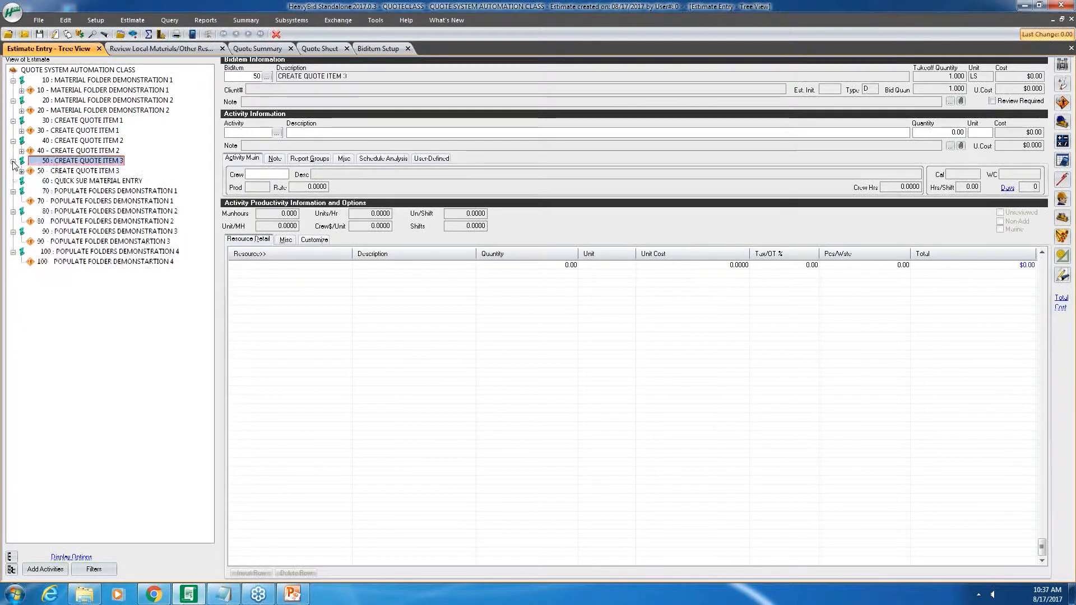
pyautogui.click(64, 131)
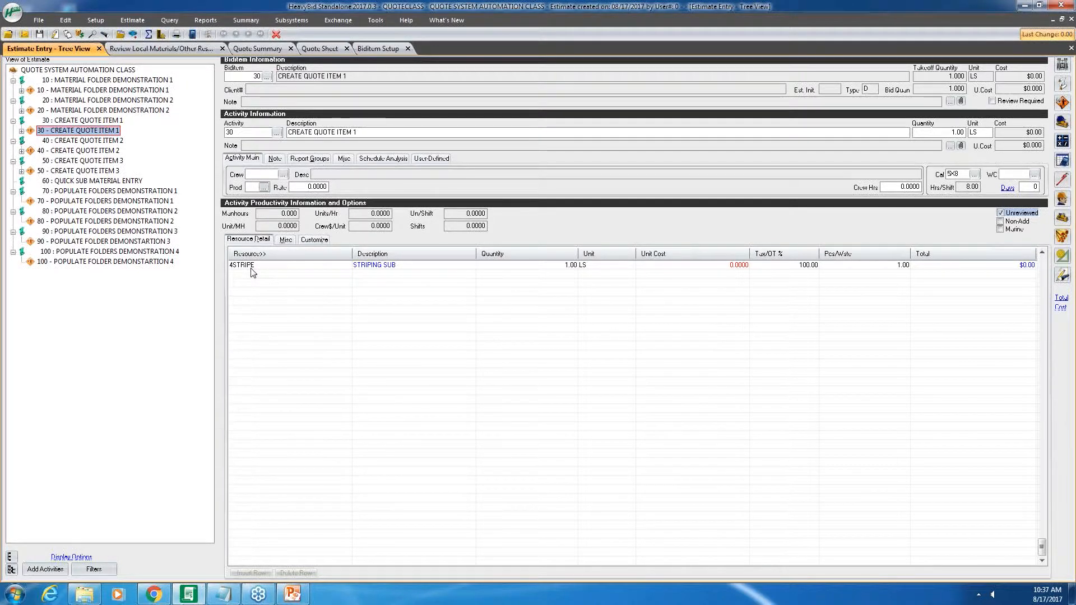
pyautogui.click(78, 151)
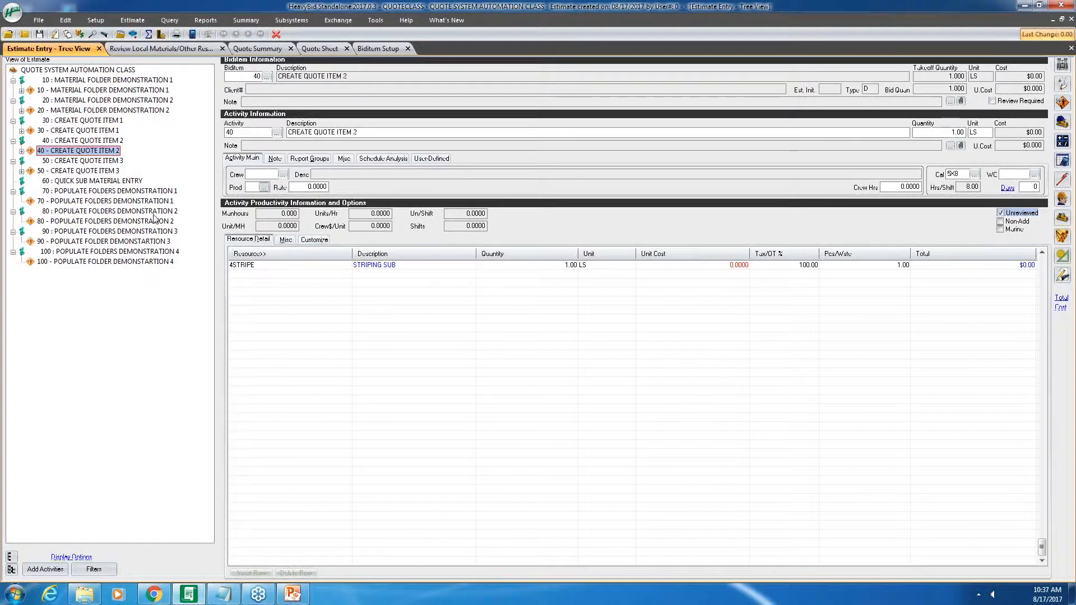
pyautogui.click(77, 171)
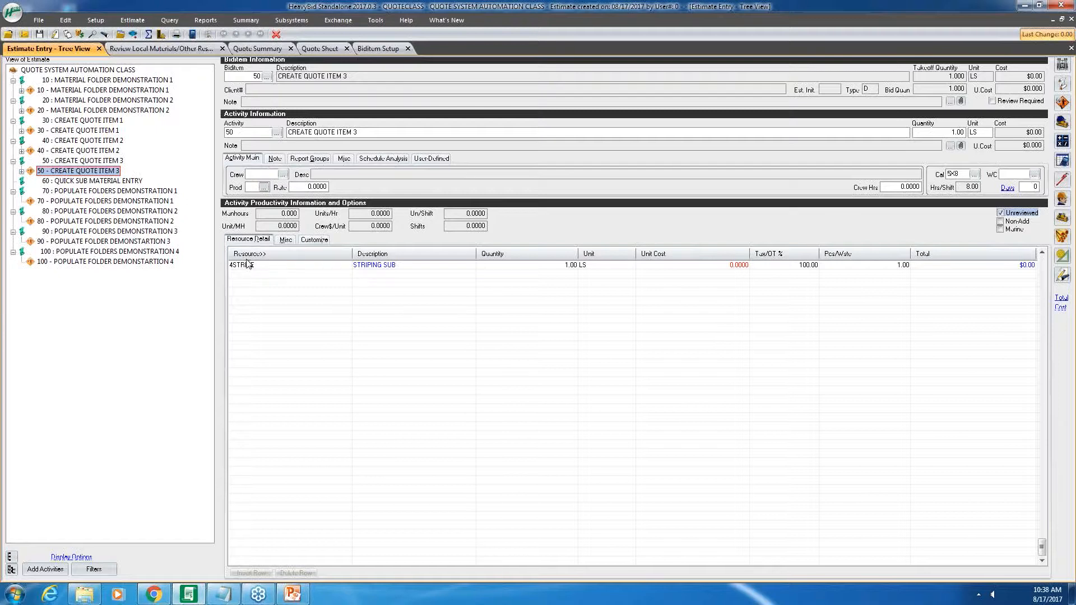
# Update the quote system with the estimate changes and open the STRIPING folder's quote sheet.
pyautogui.click(256, 53)
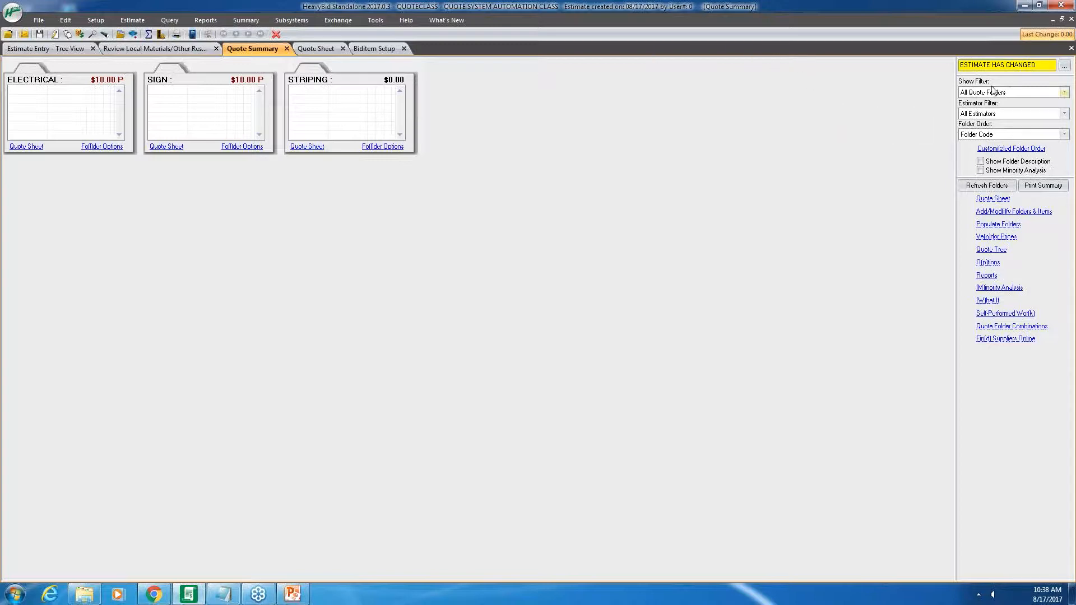
pyautogui.click(1065, 68)
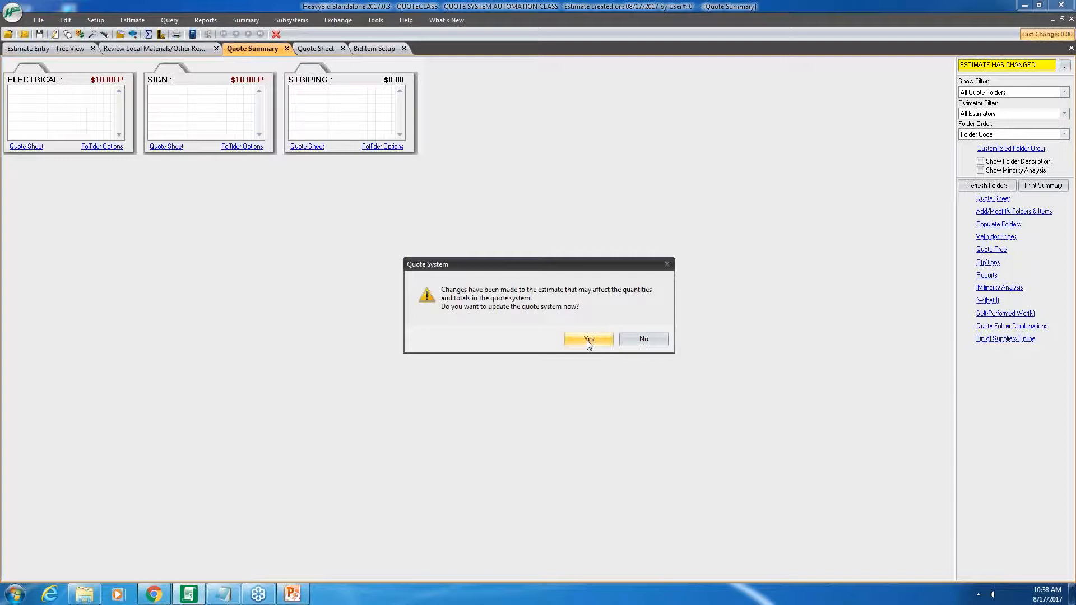
pyautogui.click(588, 339)
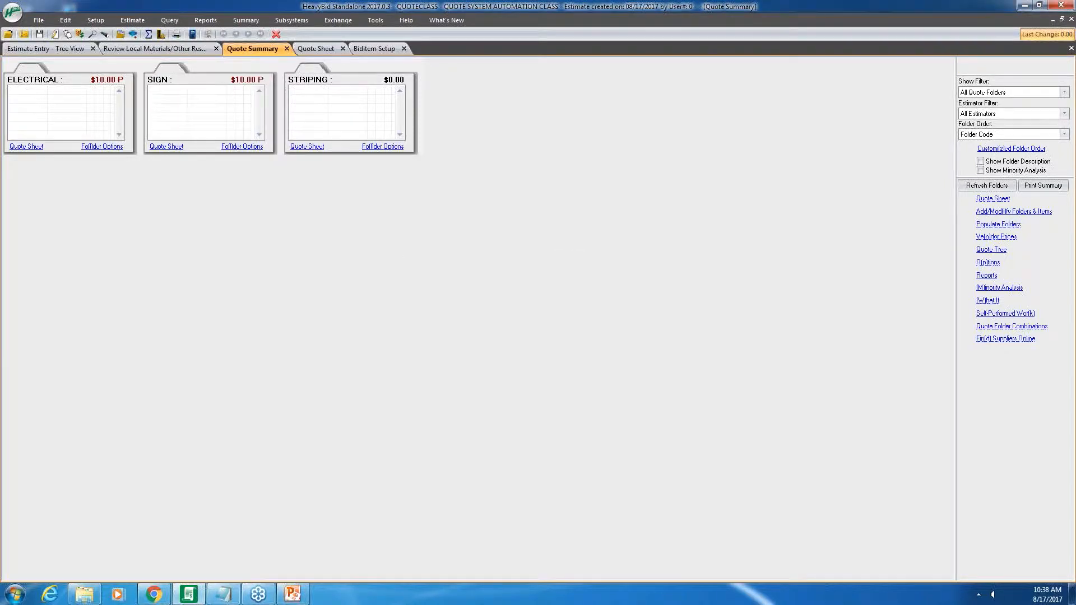
pyautogui.click(296, 147)
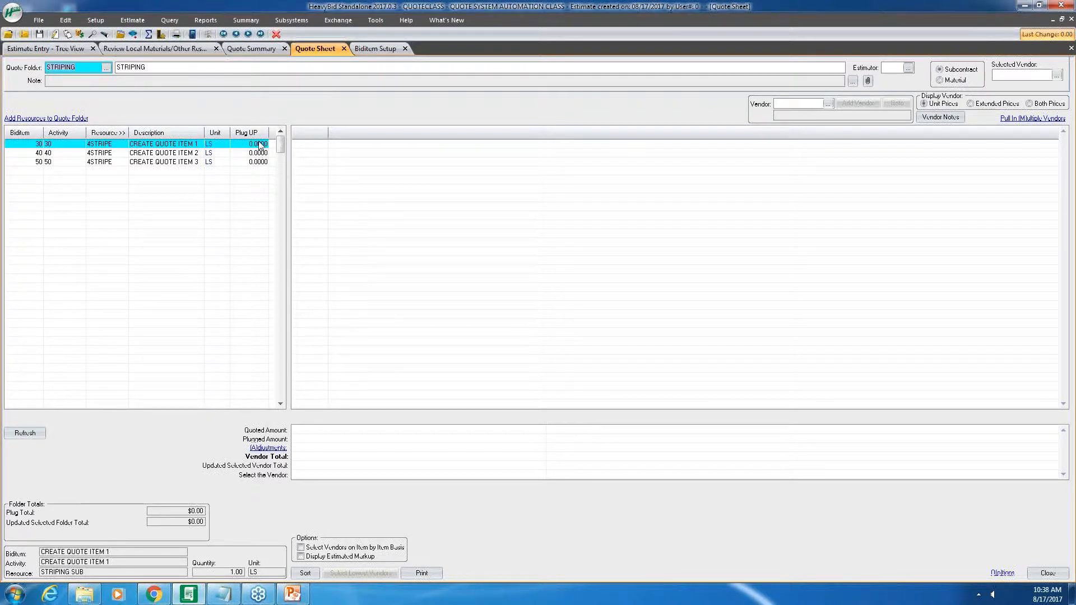
# Start a Quick Sub/Material Entry with the local material 4SUB, GENERAL SUB, as the resource.
pyautogui.click(133, 24)
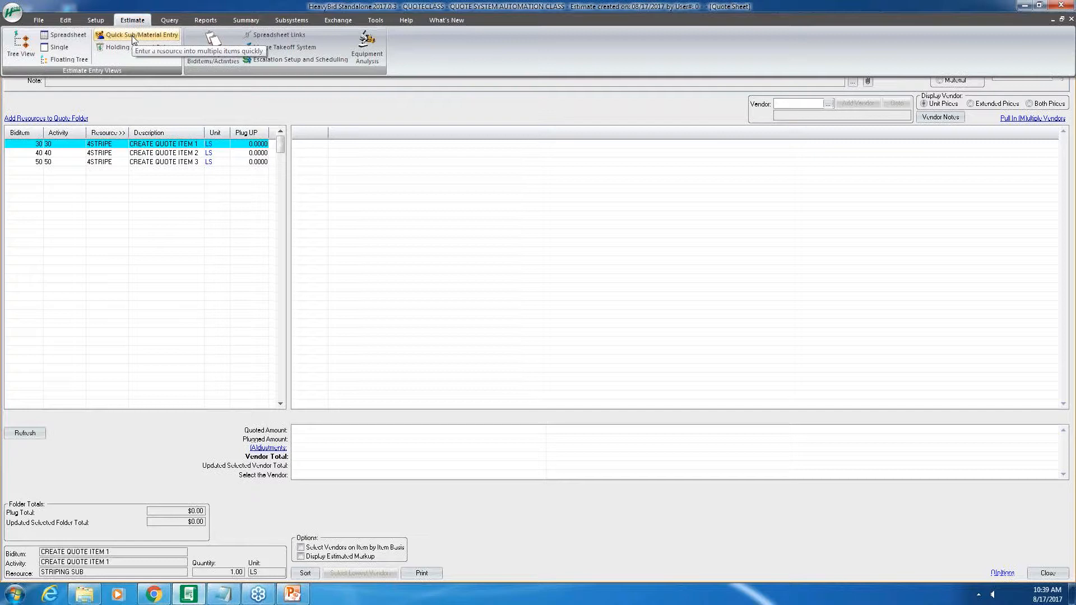
pyautogui.click(132, 36)
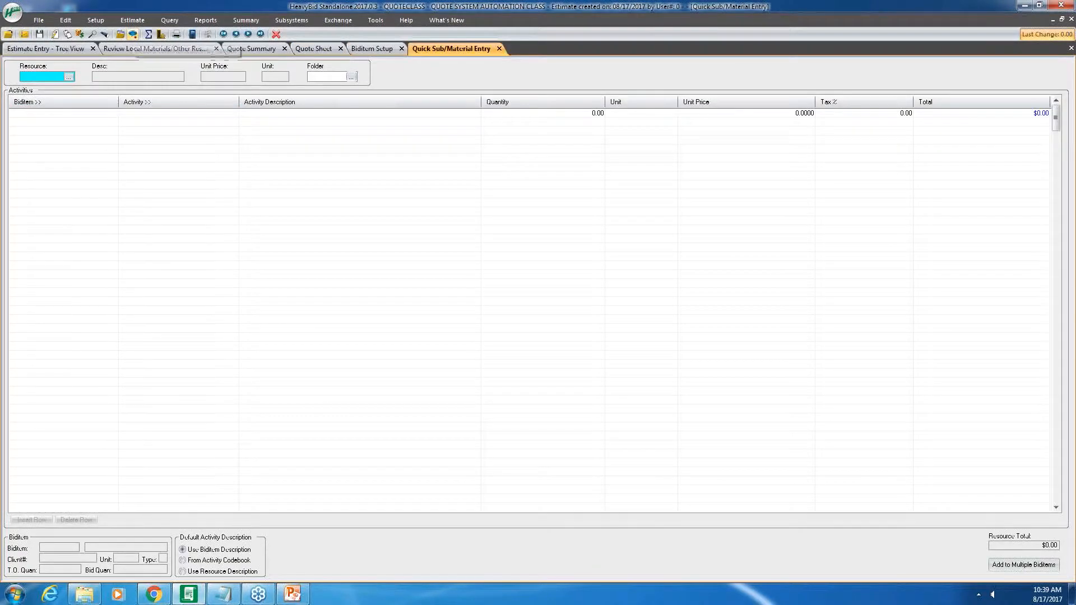
pyautogui.click(68, 76)
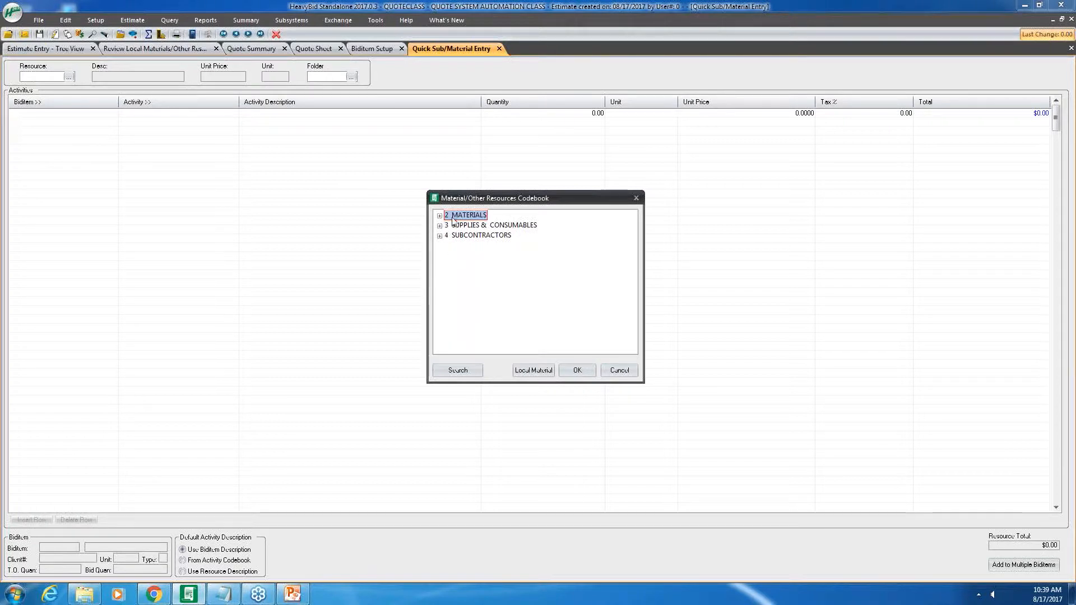
pyautogui.click(522, 371)
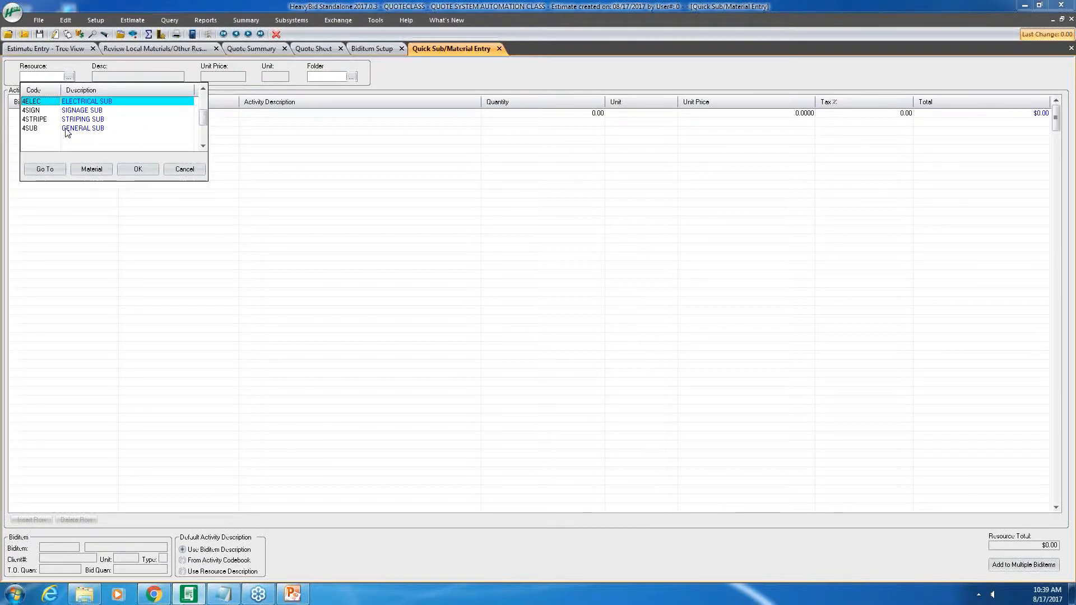
pyautogui.click(66, 129)
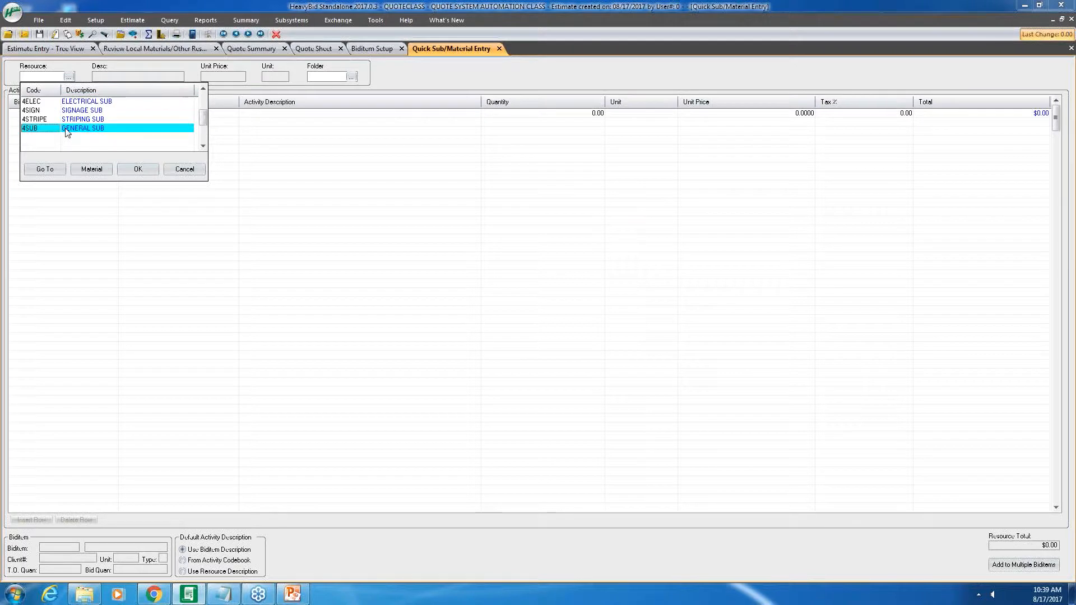
pyautogui.click(138, 169)
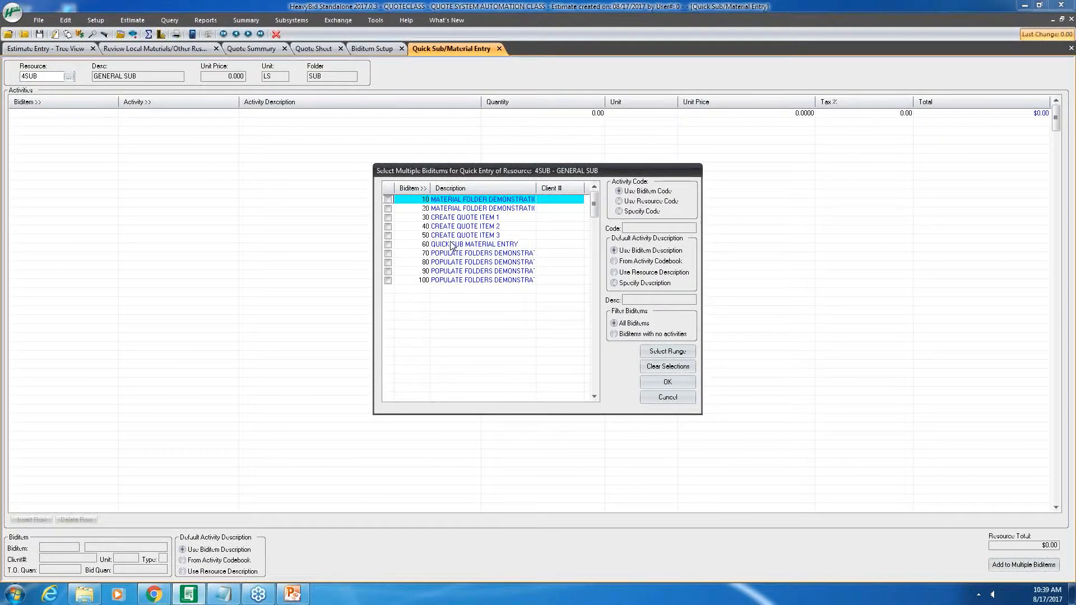
# Add the 4SUB resource to biditem 60, QUICK SUB MATERIAL ENTRY, using the biditem code and description for the activity.
pyautogui.click(388, 245)
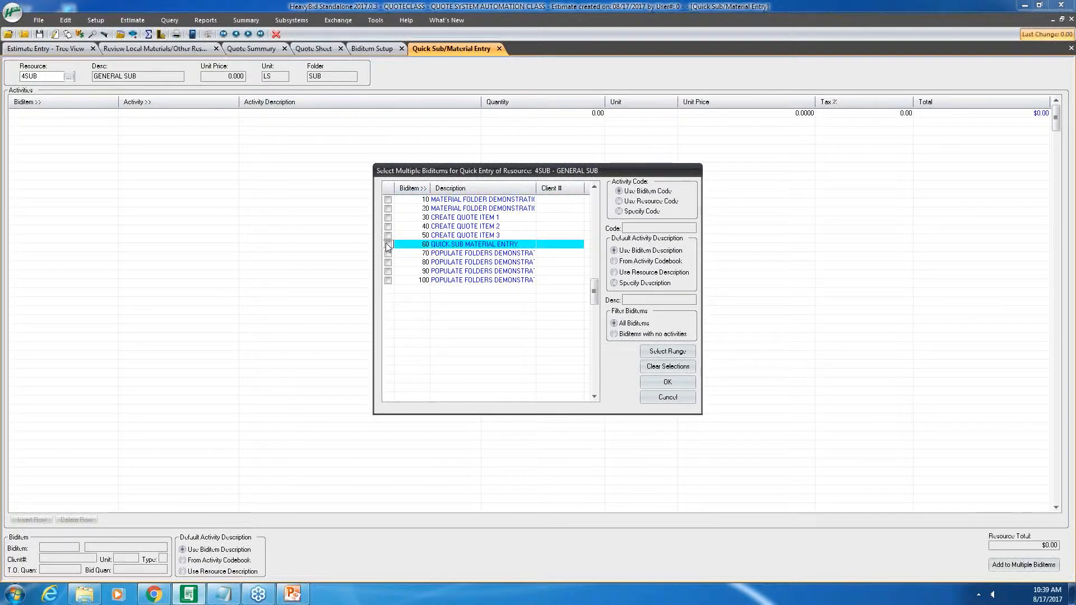
pyautogui.click(388, 245)
pyautogui.click(665, 384)
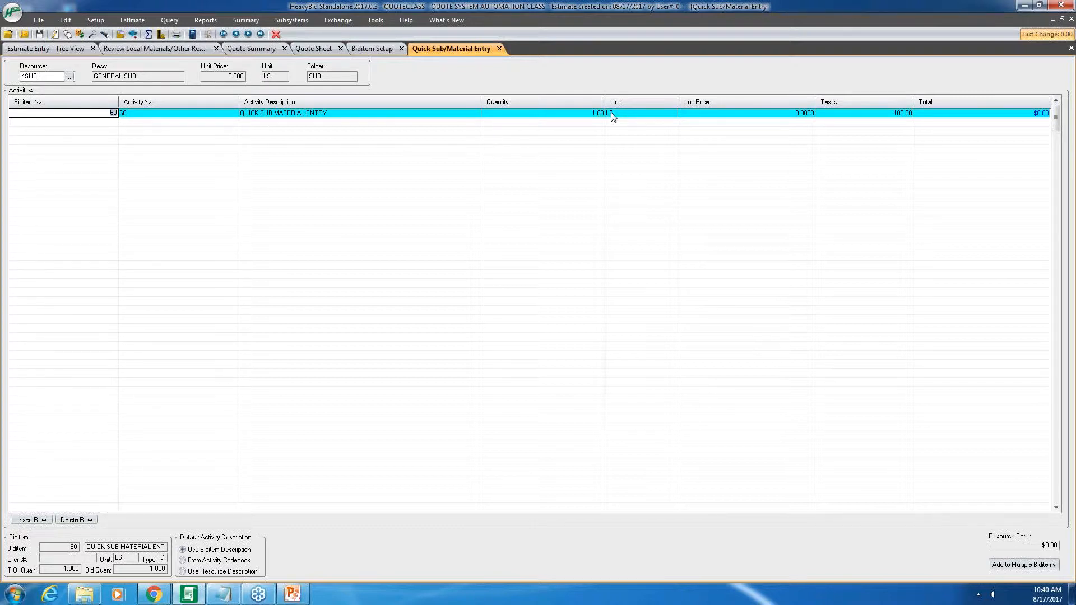
# Examine the activity and its resource under biditem 60 in the estimate tree.
pyautogui.click(59, 49)
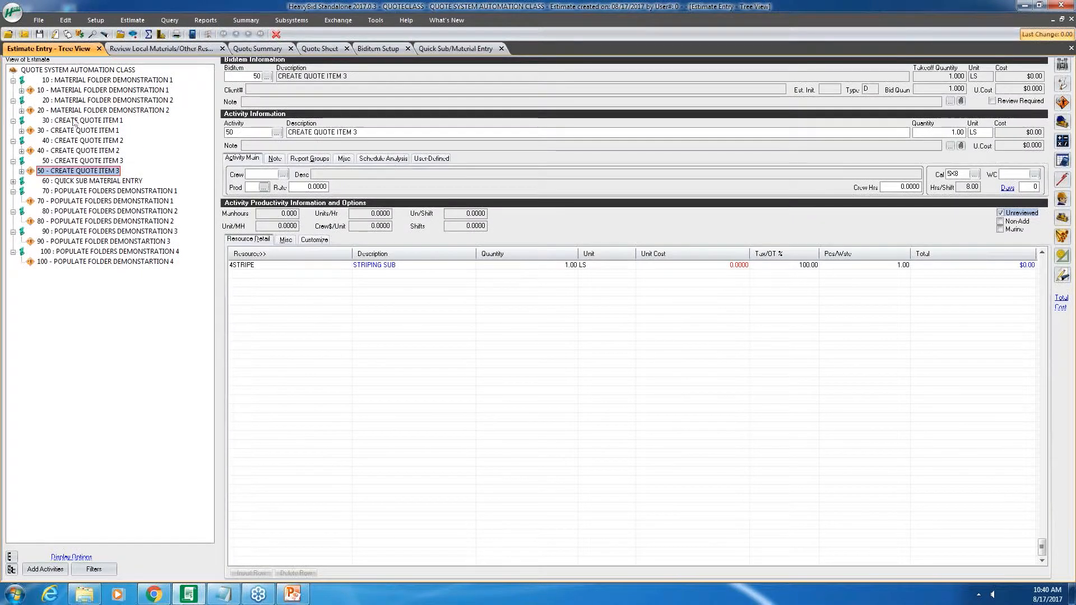
pyautogui.click(13, 181)
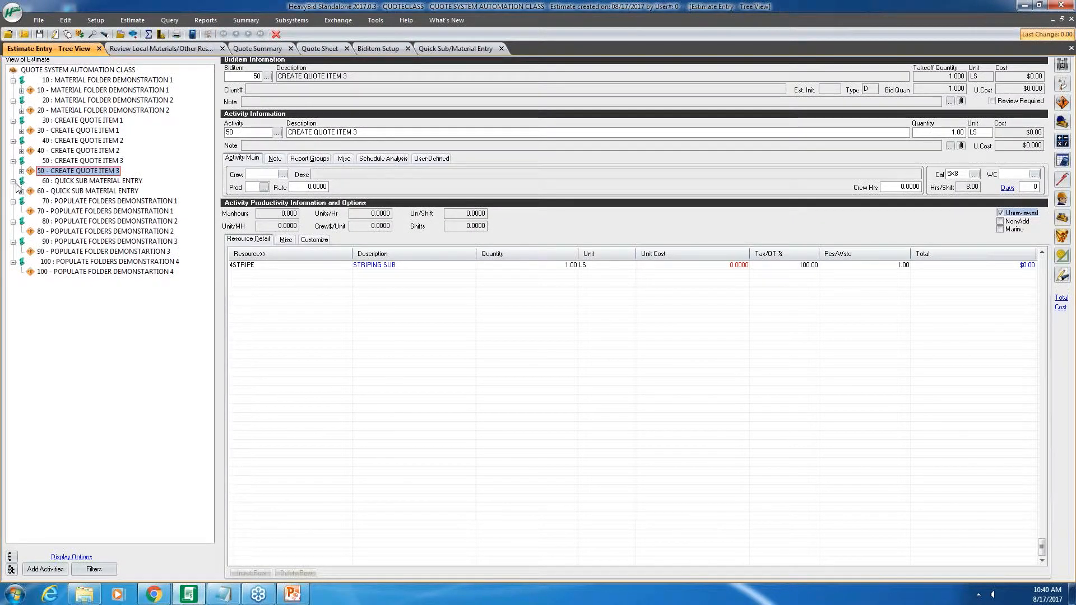
pyautogui.click(58, 192)
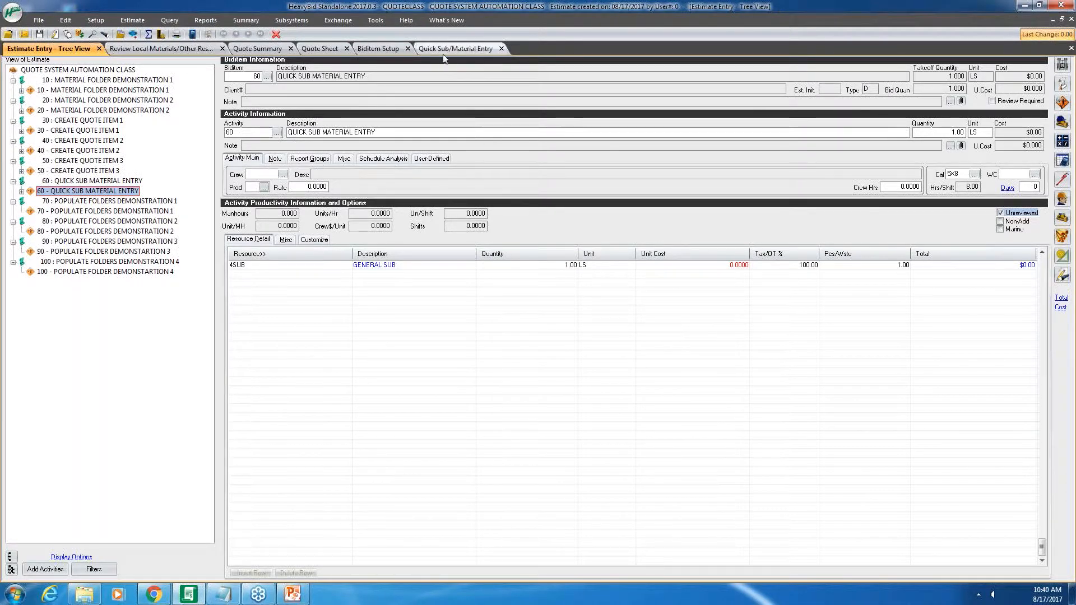
# Update the quote system, adding the biditem 60 item to the SUB folder, and open that folder's quote sheet.
pyautogui.click(264, 49)
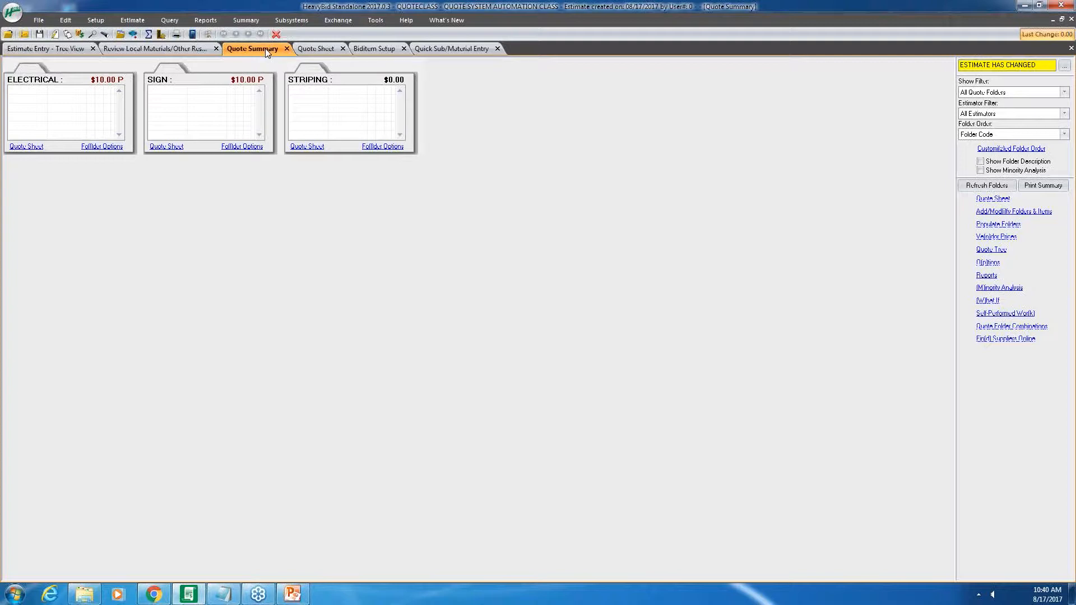
pyautogui.click(1065, 66)
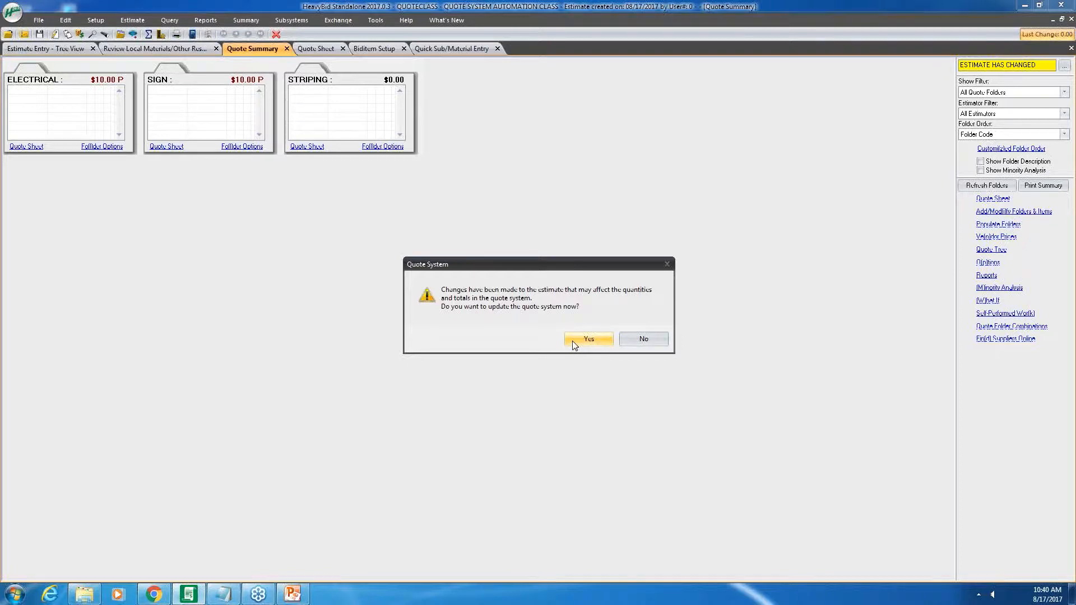
pyautogui.click(588, 339)
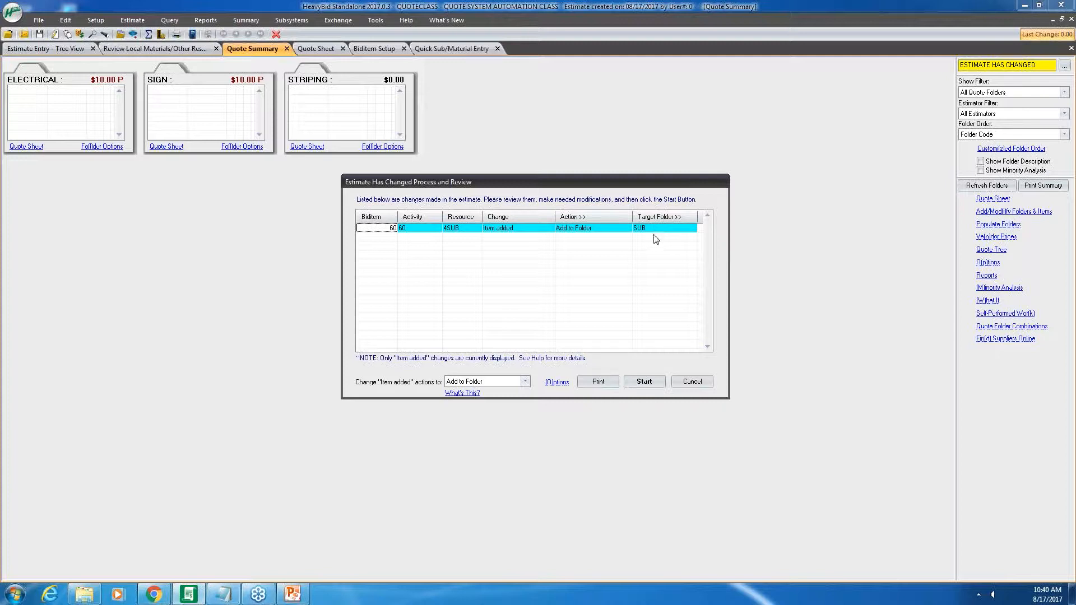
pyautogui.click(643, 383)
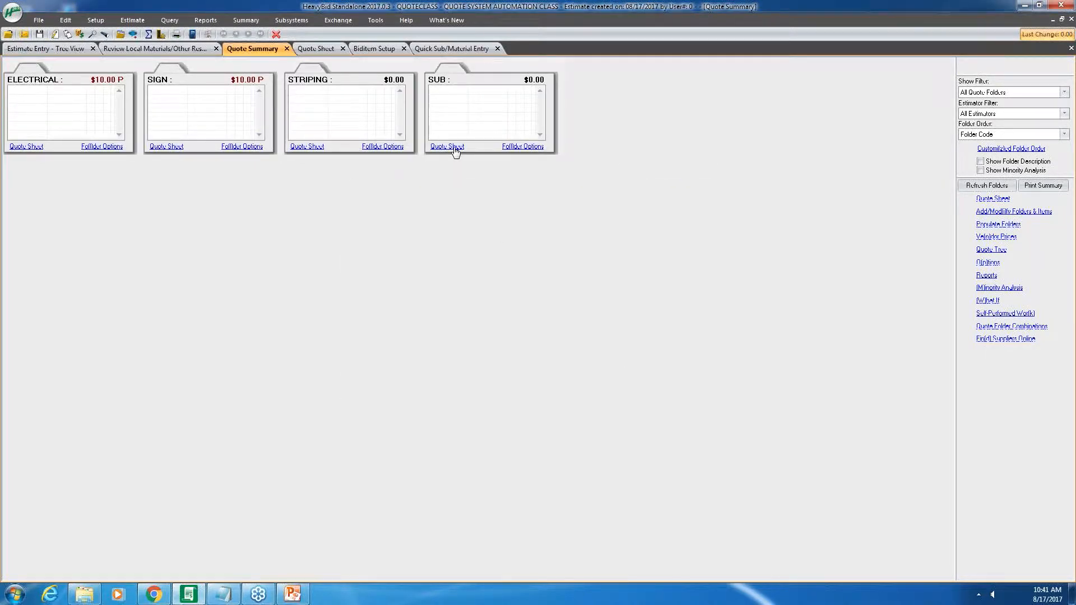
pyautogui.click(447, 147)
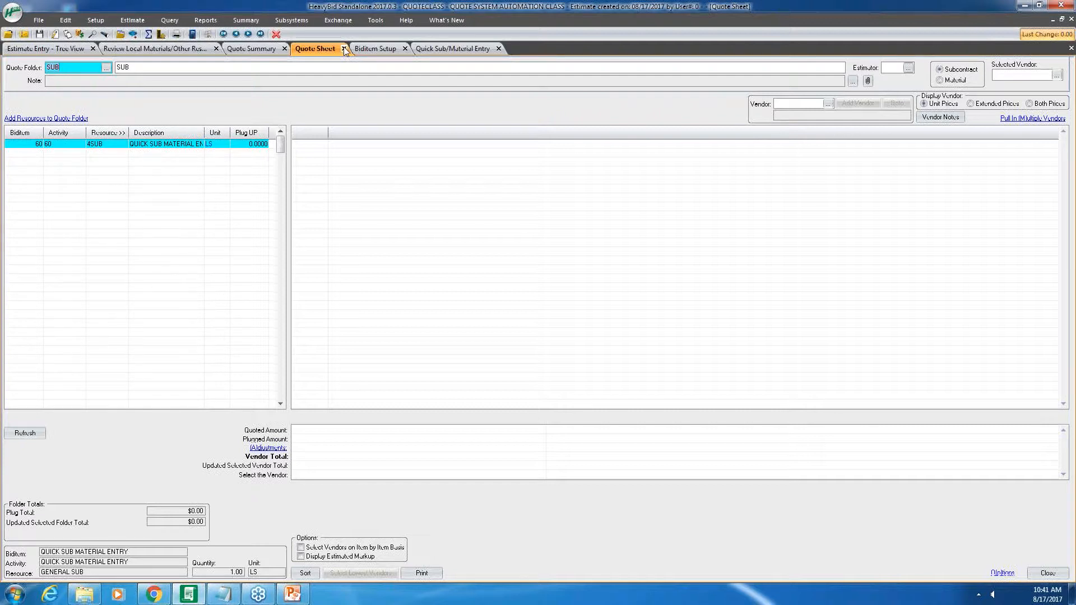
# Open the relationship setup for populating quote folders and enter a new folder MAT with the description "material".
pyautogui.click(255, 49)
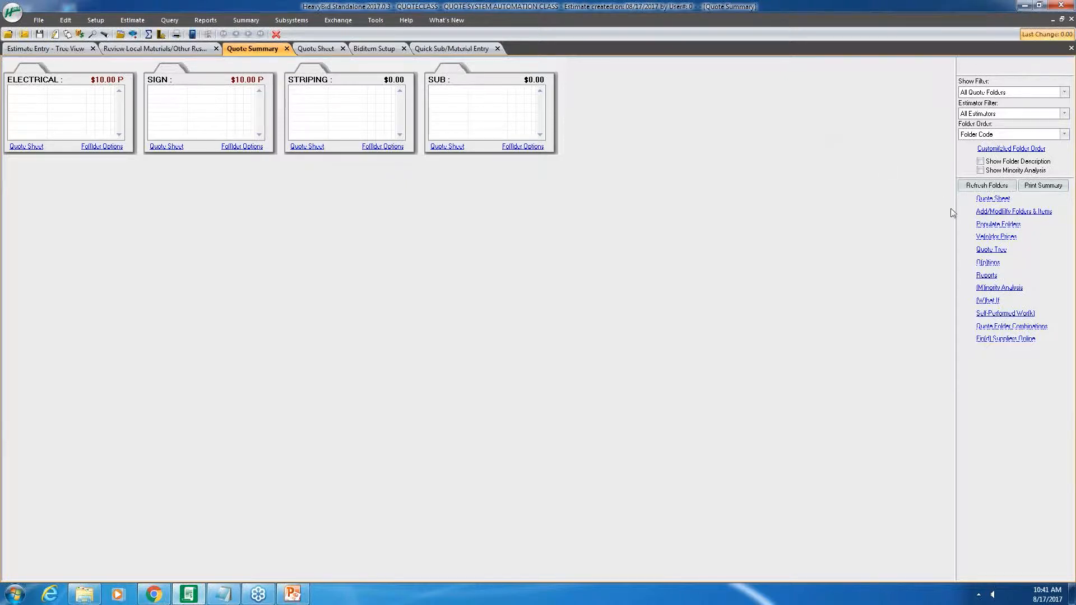
pyautogui.click(989, 226)
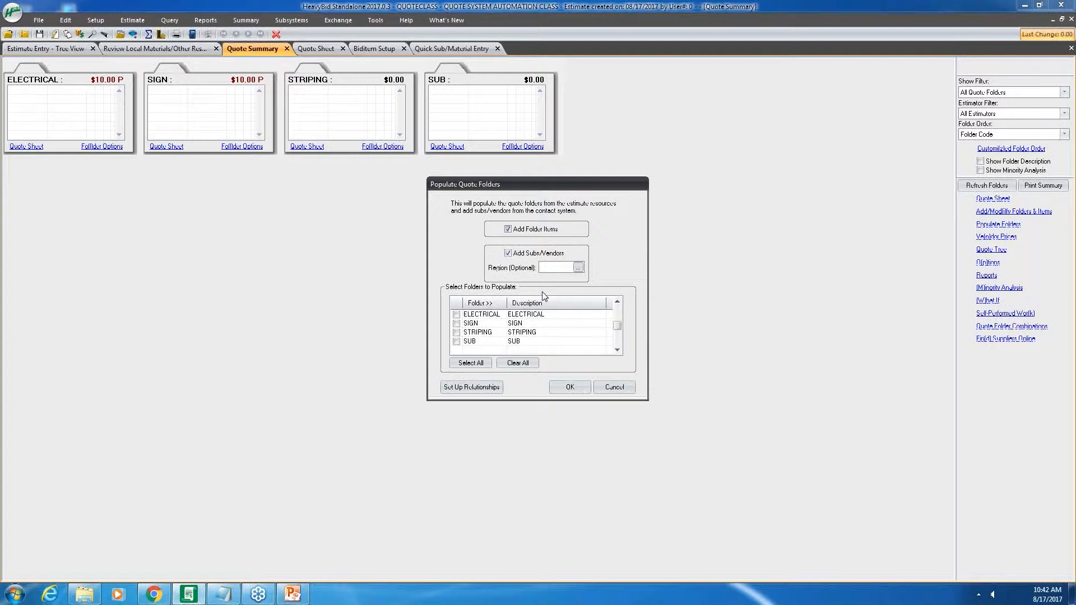
pyautogui.click(475, 387)
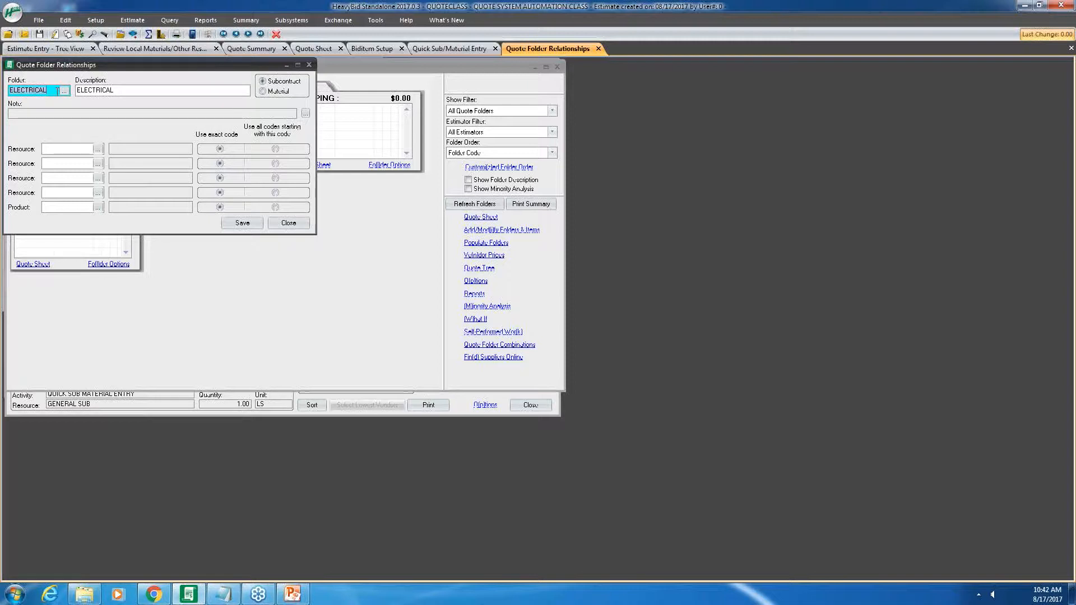
pyautogui.write('MAT')
pyautogui.press('Tab')
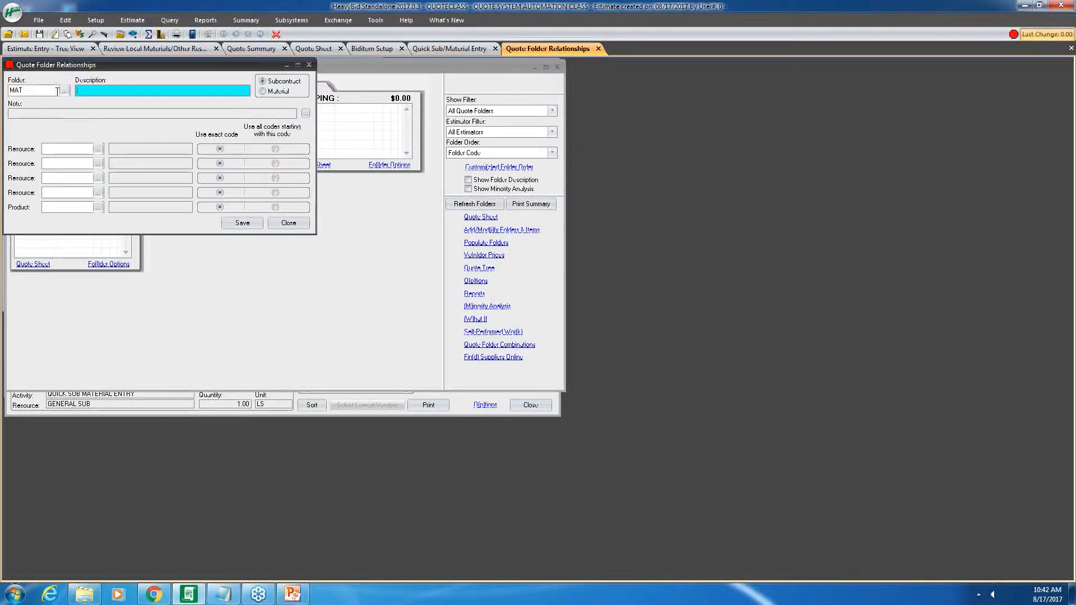
pyautogui.write('material')
pyautogui.press('Tab')
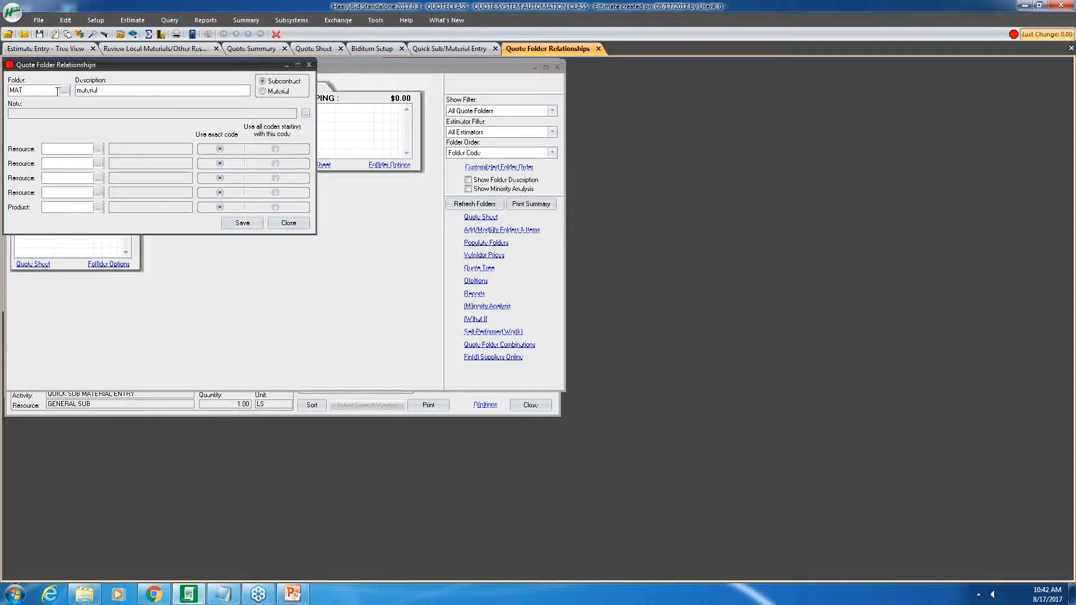
# Set the MAT folder to Material, relate it to all resource codes starting with 2, and save the relationship.
pyautogui.click(275, 93)
pyautogui.click(47, 149)
pyautogui.write('2')
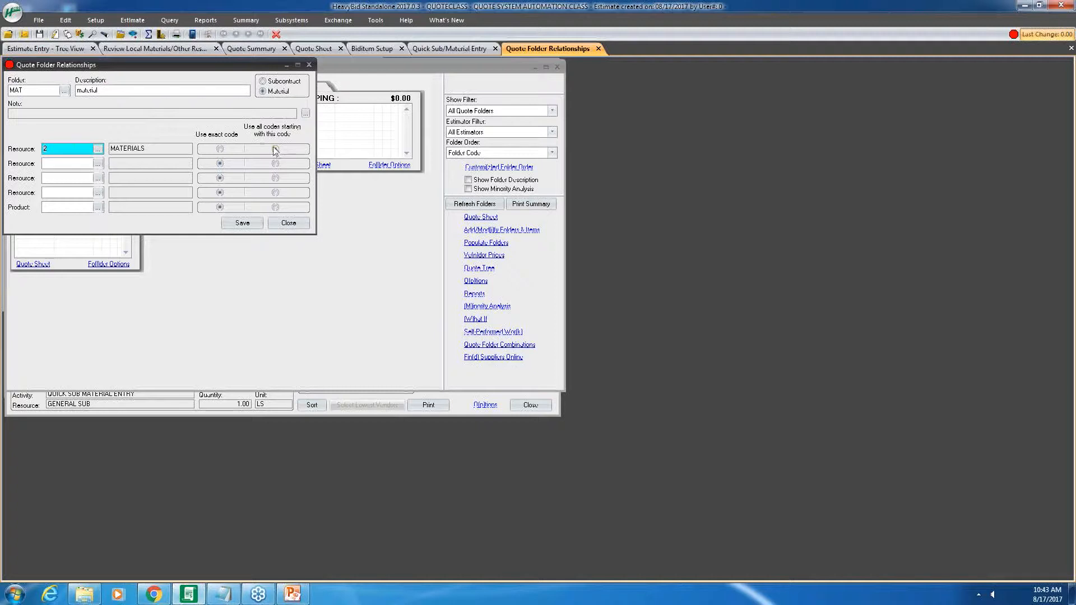
pyautogui.click(256, 223)
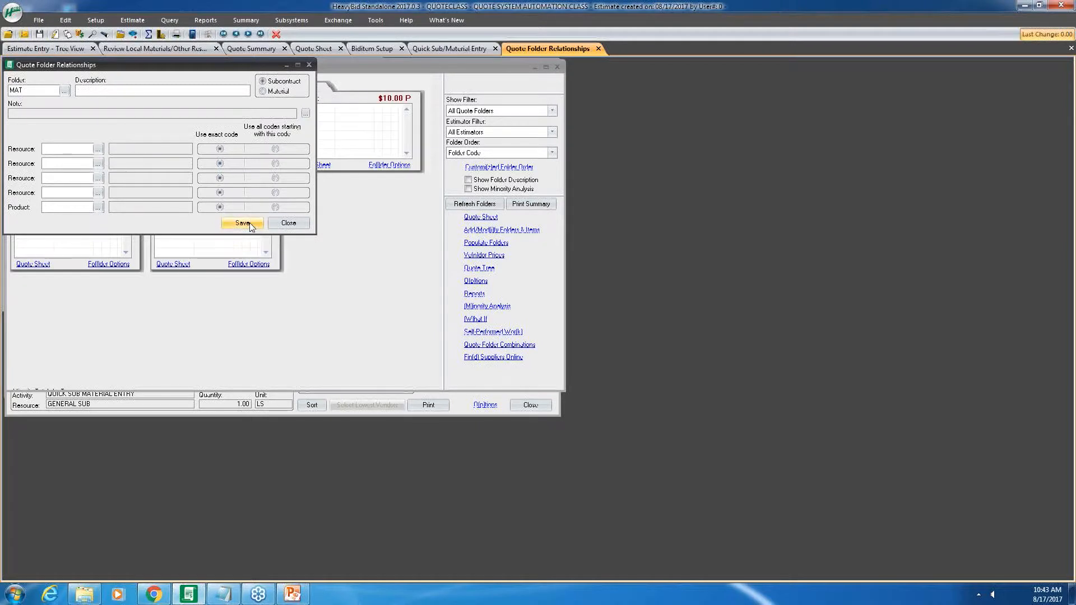
pyautogui.click(287, 223)
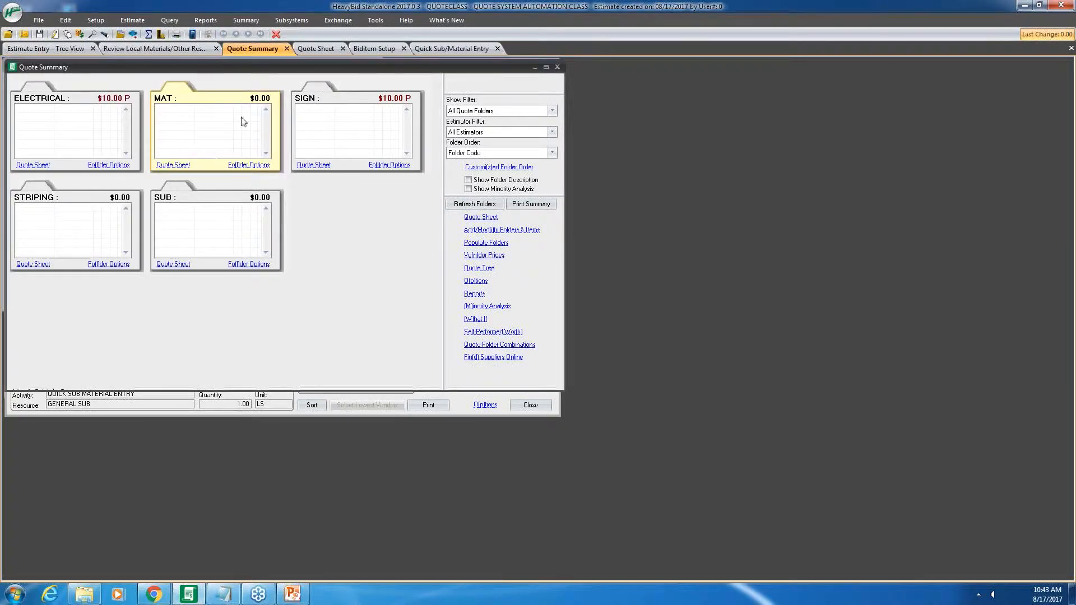
# View the MAT folder's quote sheet, and check activities 70, 80, 90 and 100 for resources in the maximized estimate tree.
pyautogui.doubleClick(194, 148)
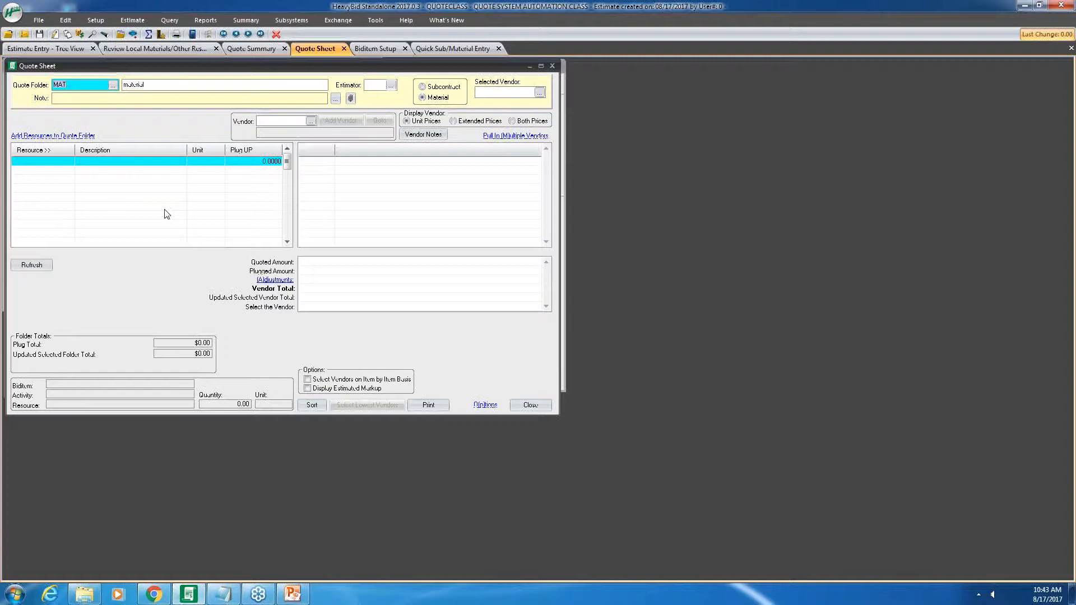
pyautogui.click(52, 51)
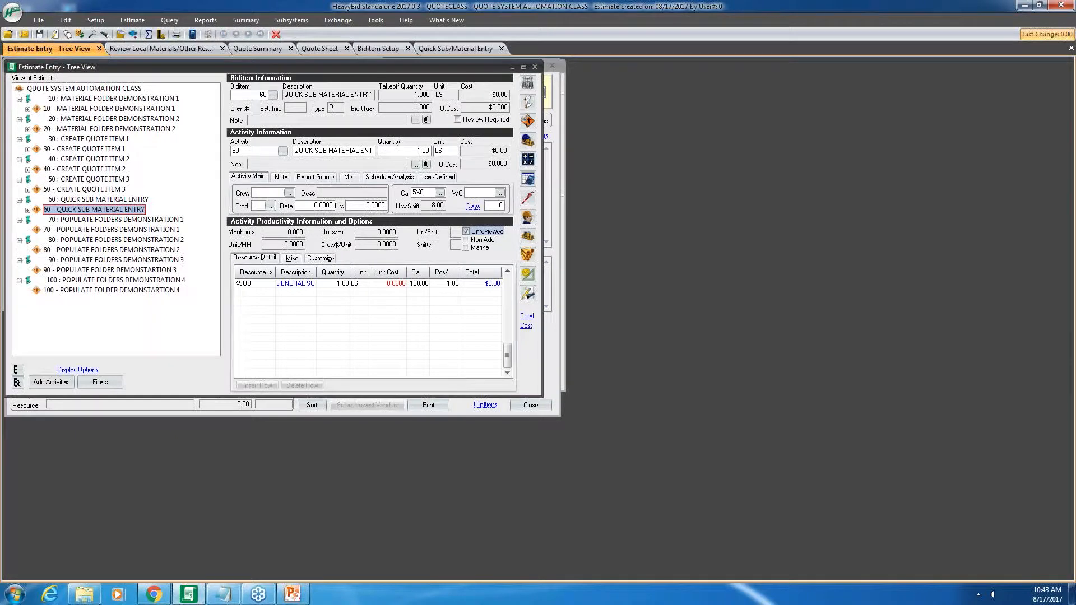
pyautogui.click(524, 66)
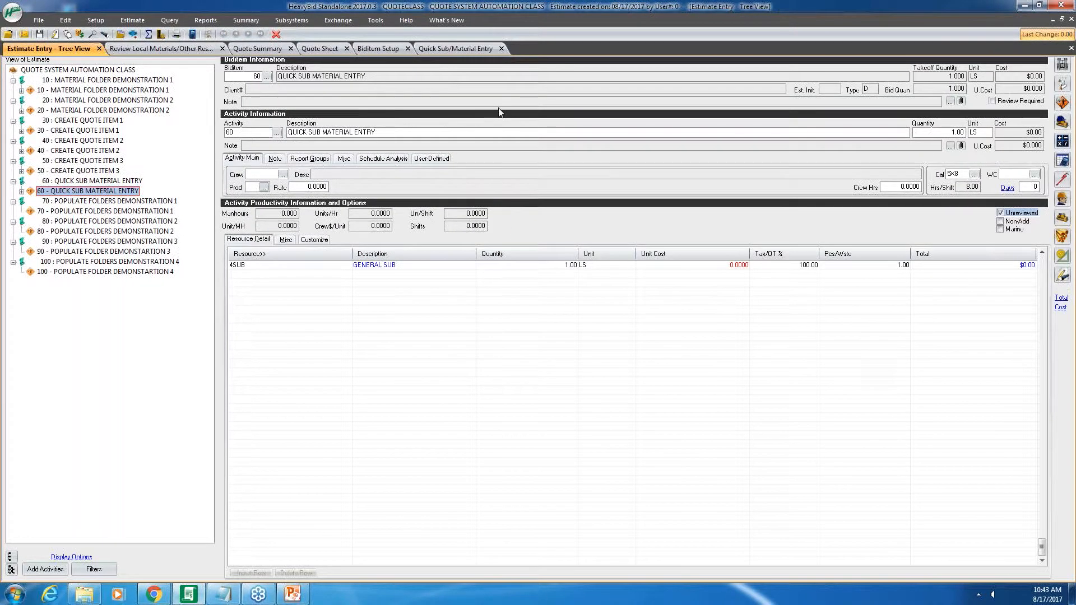
pyautogui.click(57, 211)
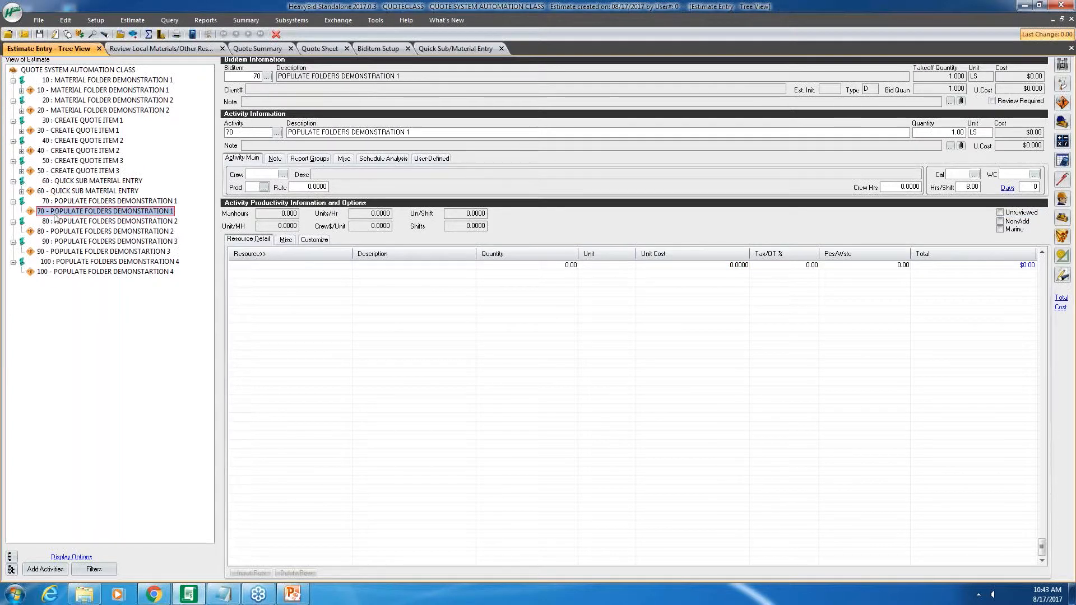
pyautogui.click(55, 231)
pyautogui.click(56, 252)
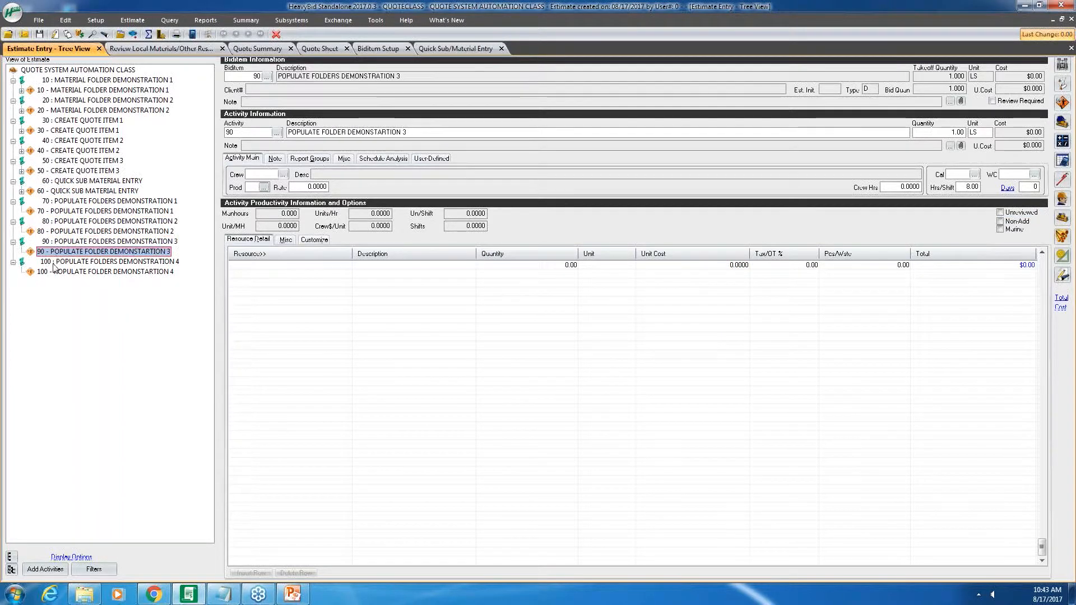
pyautogui.click(55, 271)
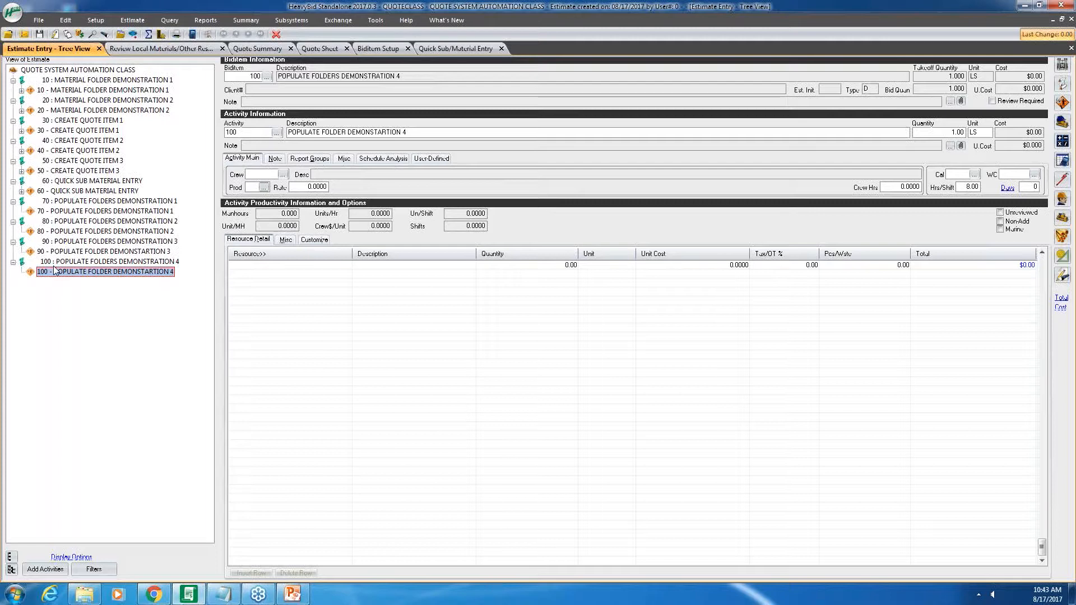
# Open the Material/Other Material Codebook and examine the material resource codes starting with 2 and their folder assignments.
pyautogui.click(97, 22)
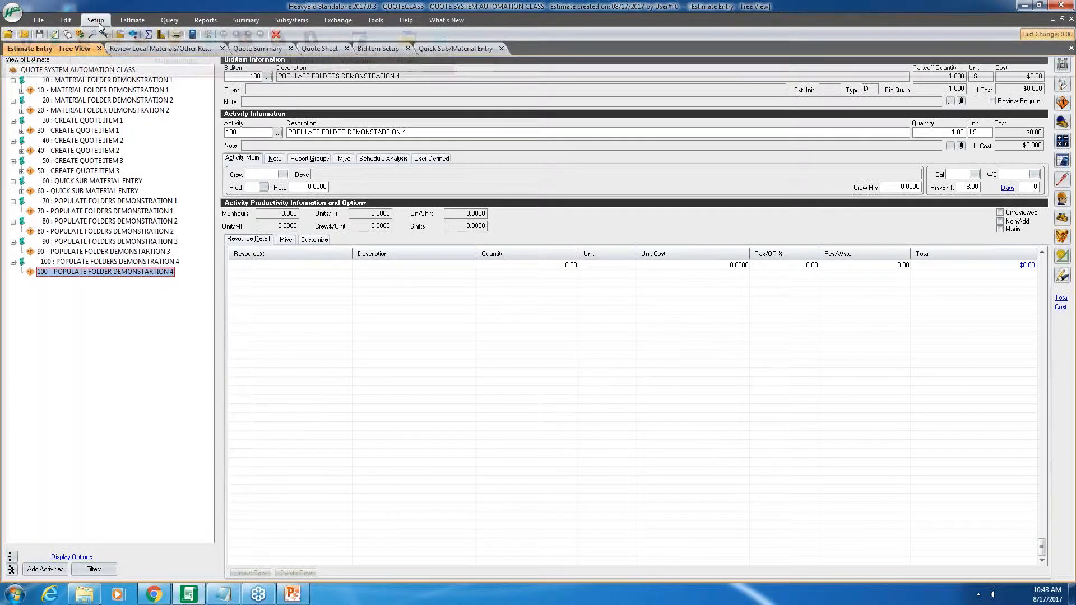
pyautogui.click(278, 56)
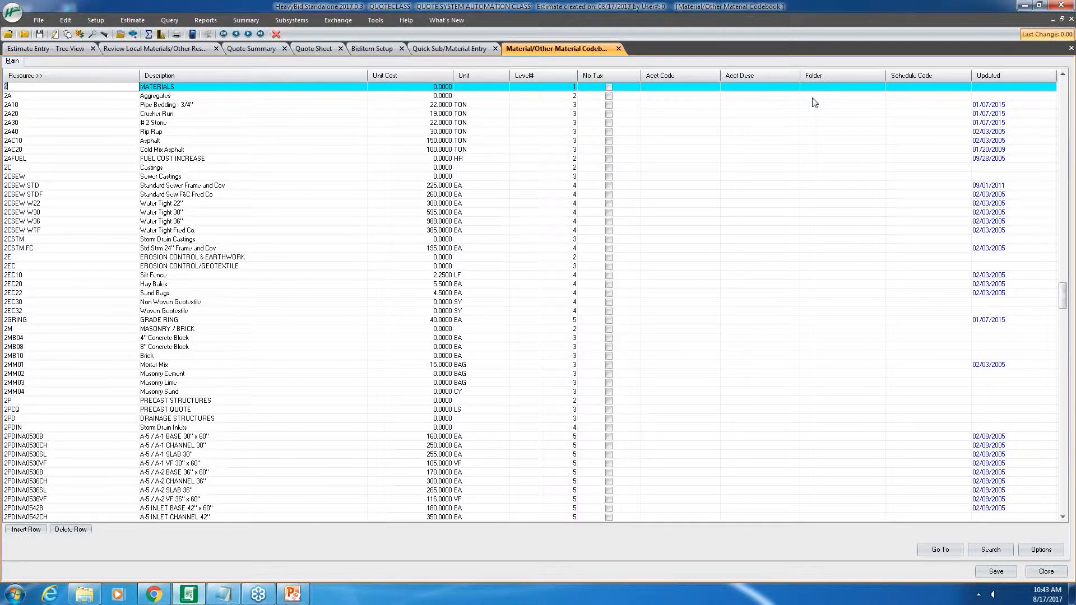
pyautogui.press('Down')
pyautogui.press('Down')
pyautogui.press('Down')
pyautogui.press('Down')
pyautogui.press('Down')
pyautogui.press('Down')
pyautogui.press('Down')
pyautogui.press('Down')
pyautogui.press('Down')
pyautogui.press('Down')
pyautogui.press('Down')
pyautogui.press('Down')
pyautogui.press('Down')
pyautogui.press('Down')
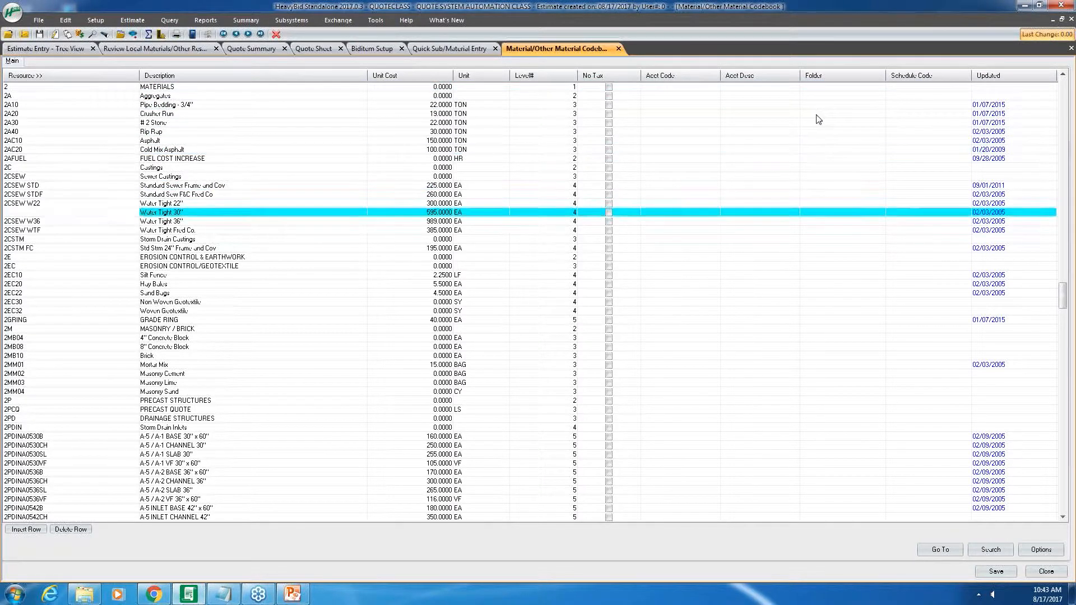
pyautogui.press('Down')
pyautogui.press('Down')
pyautogui.press('Down')
pyautogui.press('Down')
pyautogui.press('Down')
pyautogui.press('Down')
pyautogui.press('Down')
pyautogui.press('Down')
pyautogui.press('Down')
pyautogui.press('Down')
pyautogui.press('Down')
pyautogui.press('Down')
pyautogui.press('Down')
pyautogui.press('Down')
pyautogui.press('Down')
pyautogui.press('Down')
pyautogui.press('Down')
pyautogui.press('Down')
pyautogui.press('Down')
pyautogui.press('Down')
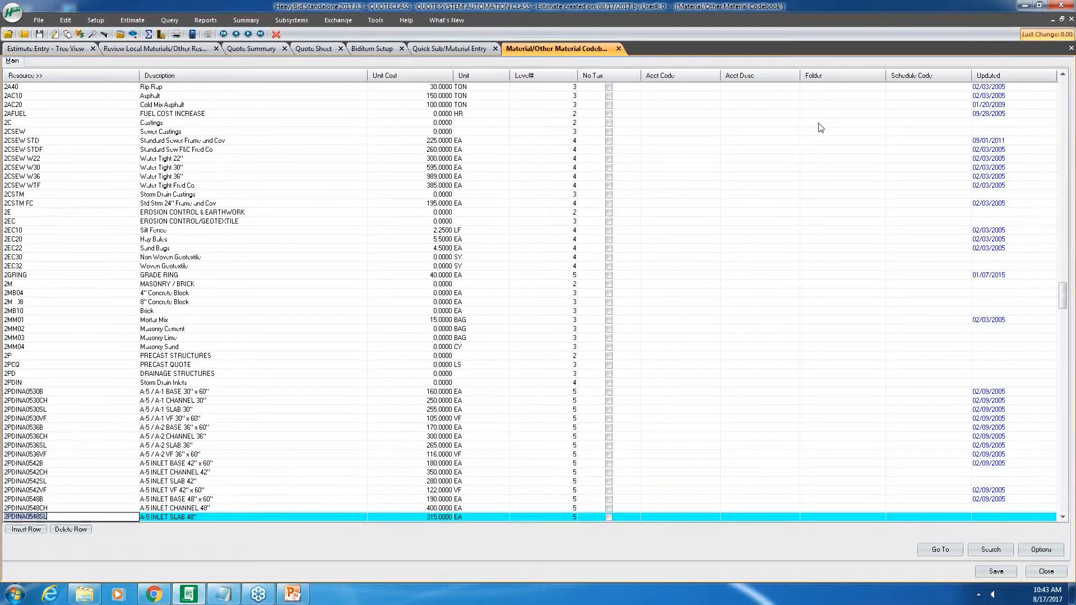
pyautogui.press('Down')
pyautogui.press('Down')
pyautogui.press('Down')
pyautogui.press('Down')
pyautogui.press('Down')
pyautogui.press('Down')
pyautogui.press('Down')
pyautogui.press('Down')
pyautogui.press('Down')
pyautogui.press('Down')
pyautogui.press('Down')
pyautogui.press('Down')
pyautogui.press('Down')
pyautogui.press('Down')
pyautogui.press('Down')
pyautogui.press('Down')
pyautogui.press('Down')
pyautogui.press('Down')
pyautogui.press('Down')
pyautogui.press('Down')
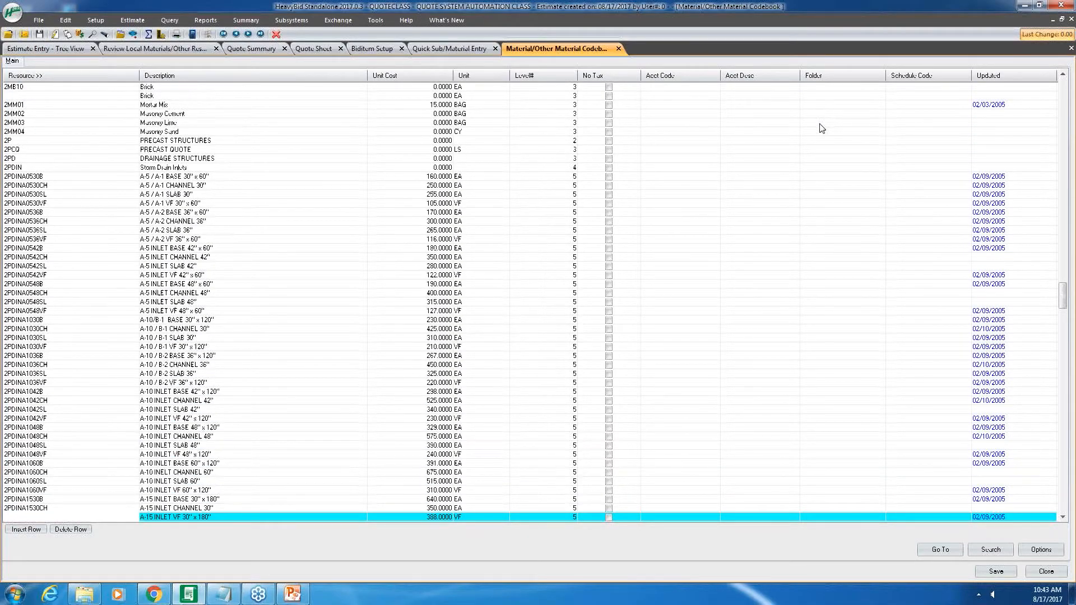
pyautogui.press('Down')
pyautogui.press('Down')
pyautogui.press('Down')
pyautogui.press('Down')
pyautogui.press('Down')
pyautogui.press('Down')
pyautogui.press('Down')
pyautogui.press('Down')
pyautogui.press('Down')
pyautogui.press('Down')
pyautogui.press('Down')
pyautogui.press('Down')
pyautogui.press('Down')
pyautogui.press('Down')
pyautogui.press('Down')
pyautogui.press('Down')
pyautogui.press('Down')
pyautogui.press('Down')
pyautogui.press('Down')
pyautogui.press('Down')
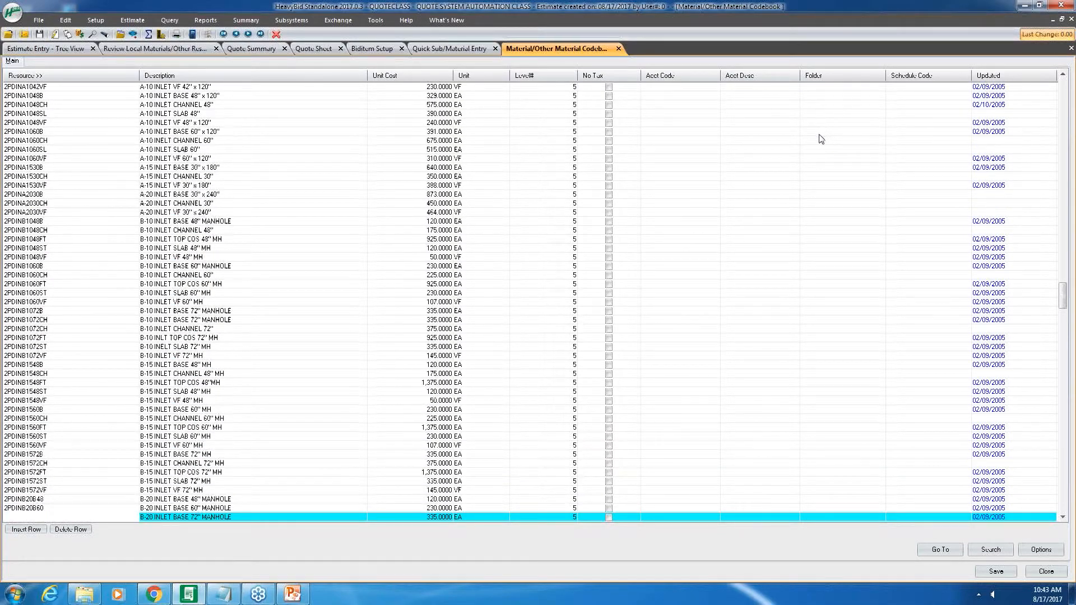
pyautogui.press('Down')
pyautogui.press('Down')
pyautogui.press('Down')
pyautogui.press('Down')
pyautogui.press('Down')
pyautogui.press('Down')
pyautogui.press('Down')
pyautogui.press('Down')
pyautogui.press('Down')
pyautogui.press('Down')
pyautogui.press('Down')
pyautogui.press('Down')
pyautogui.press('Down')
pyautogui.press('Down')
pyautogui.press('Down')
pyautogui.press('Down')
pyautogui.press('Down')
pyautogui.press('Down')
pyautogui.press('Down')
pyautogui.press('Down')
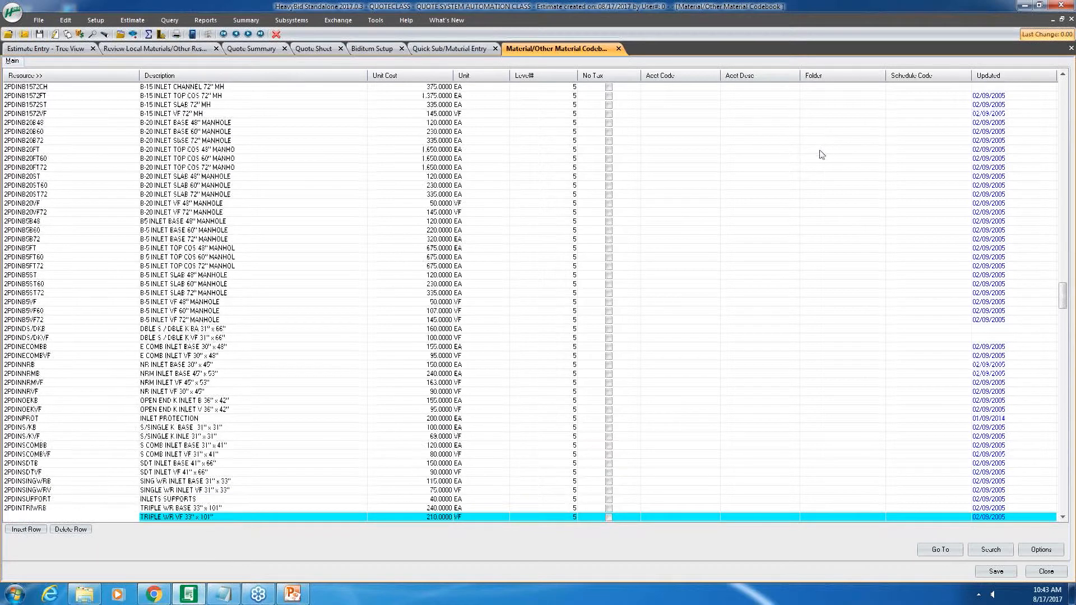
pyautogui.press('Down')
pyautogui.press('Down')
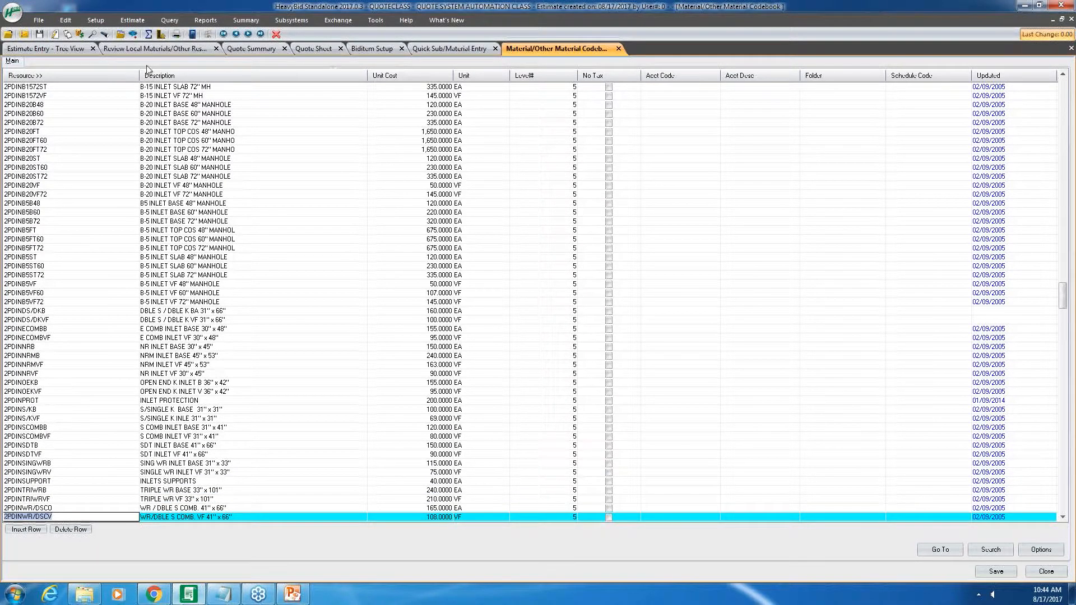
# Add resource 2A10 (Pipe Bedding - 3/4") with a quantity of 50 tons to activity 70 in the estimate tree.
pyautogui.click(42, 51)
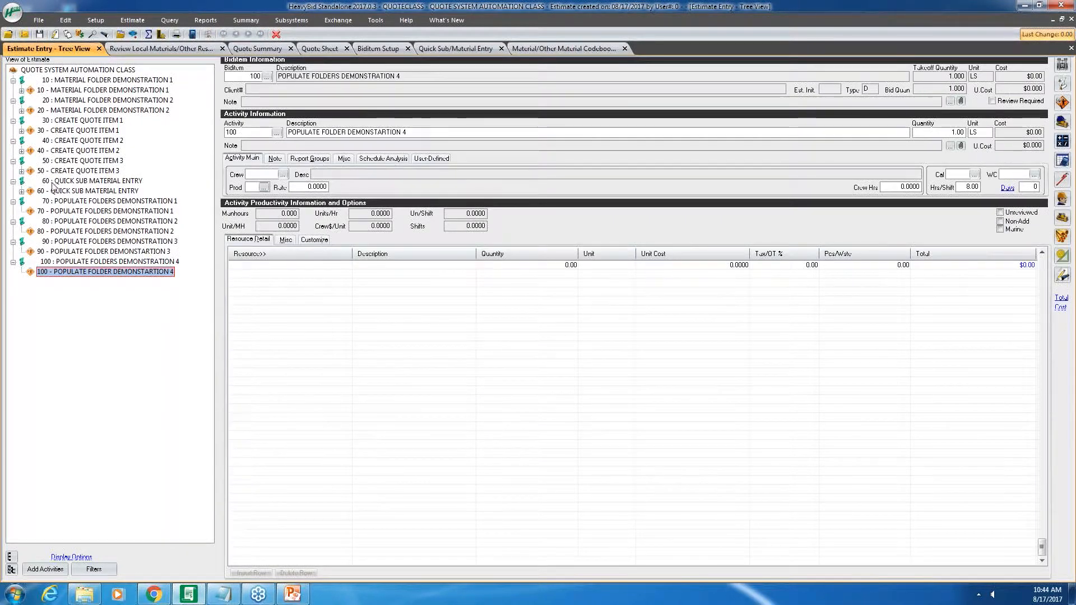
pyautogui.click(62, 211)
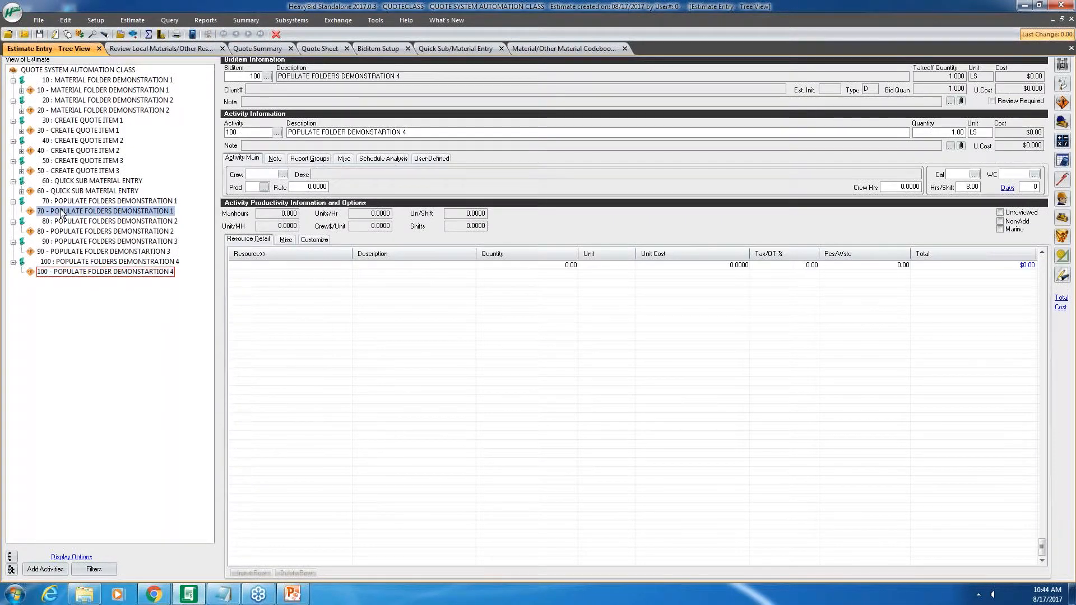
pyautogui.click(249, 265)
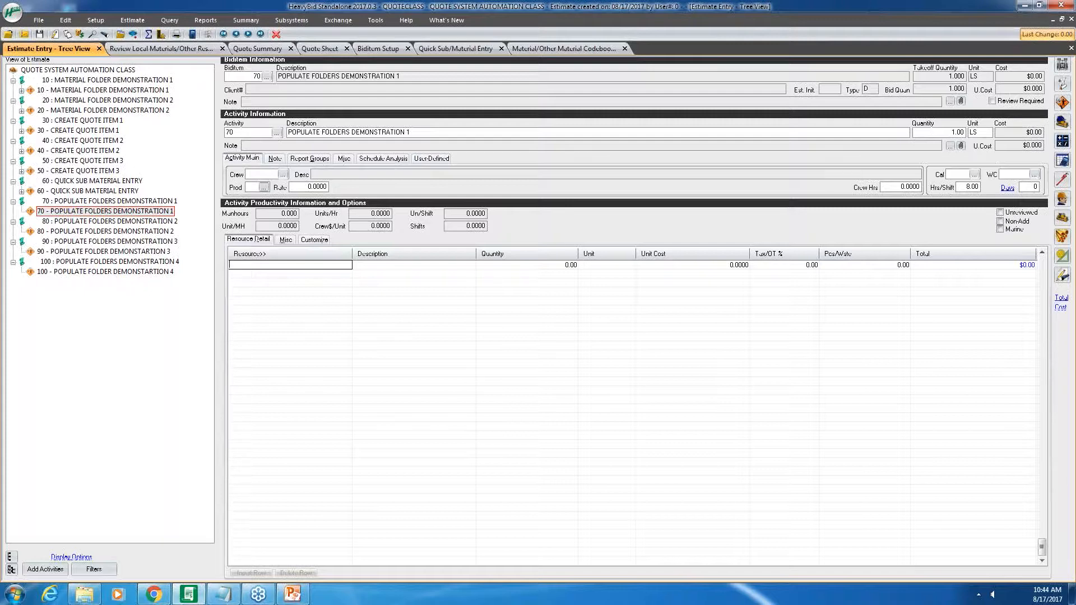
pyautogui.doubleClick(249, 264)
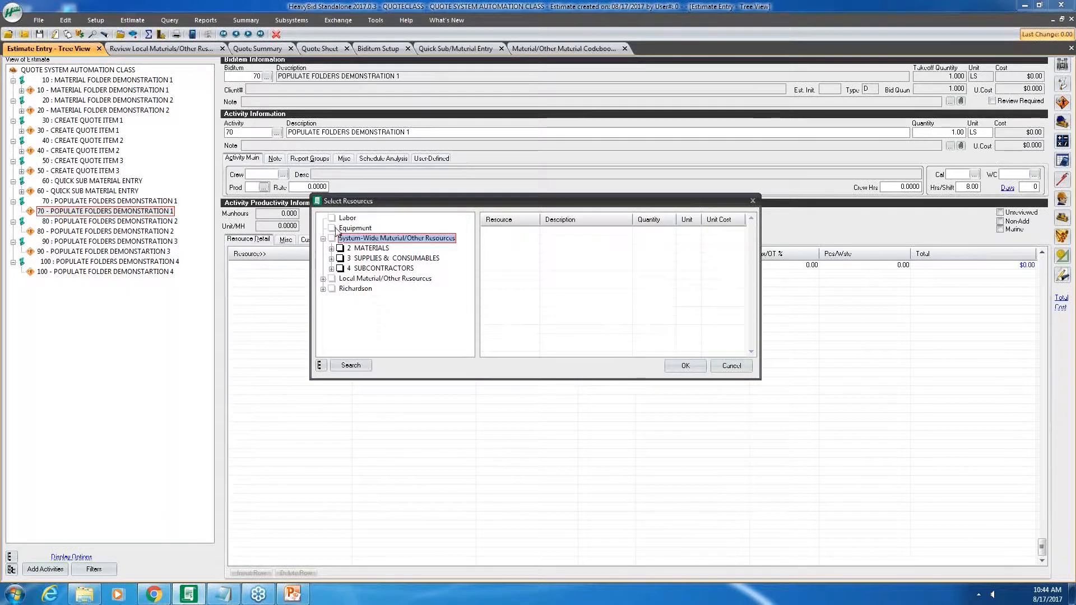
pyautogui.click(745, 369)
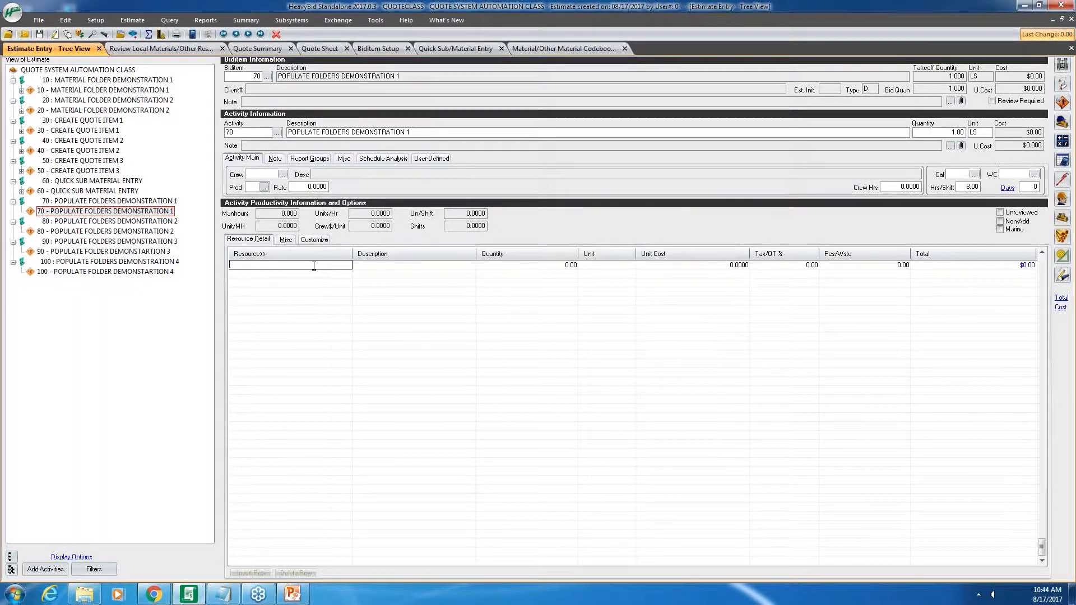
pyautogui.write('2A10')
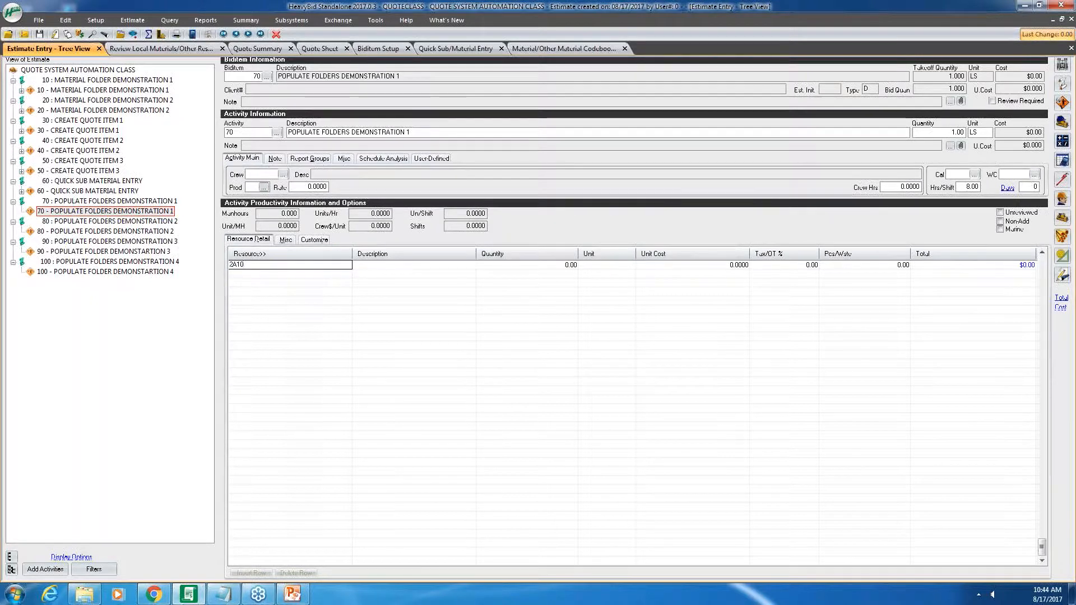
pyautogui.press('Tab')
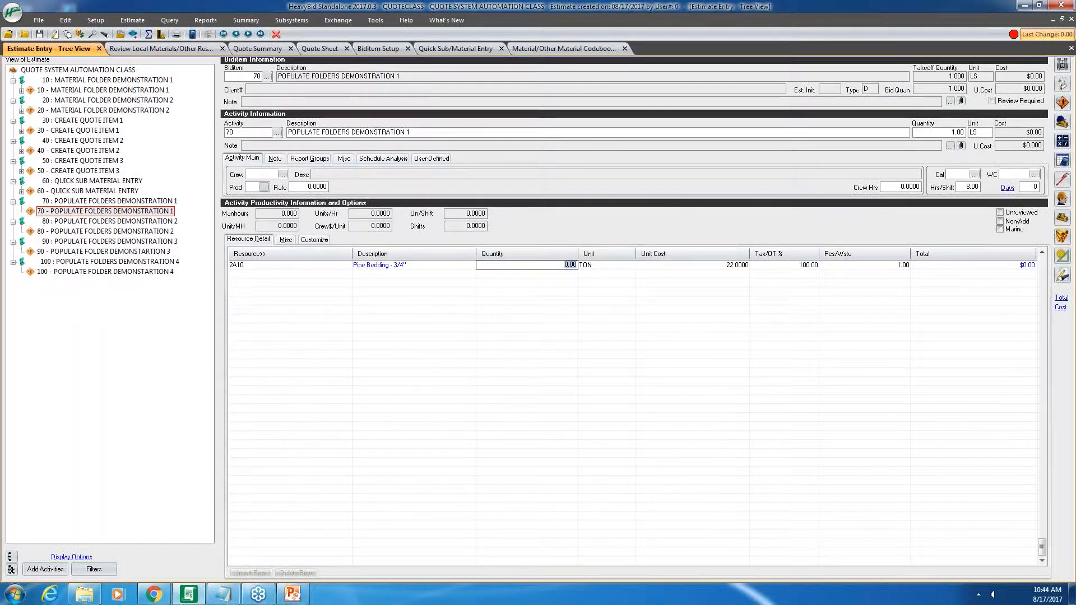
pyautogui.write('5')
pyautogui.press('Return')
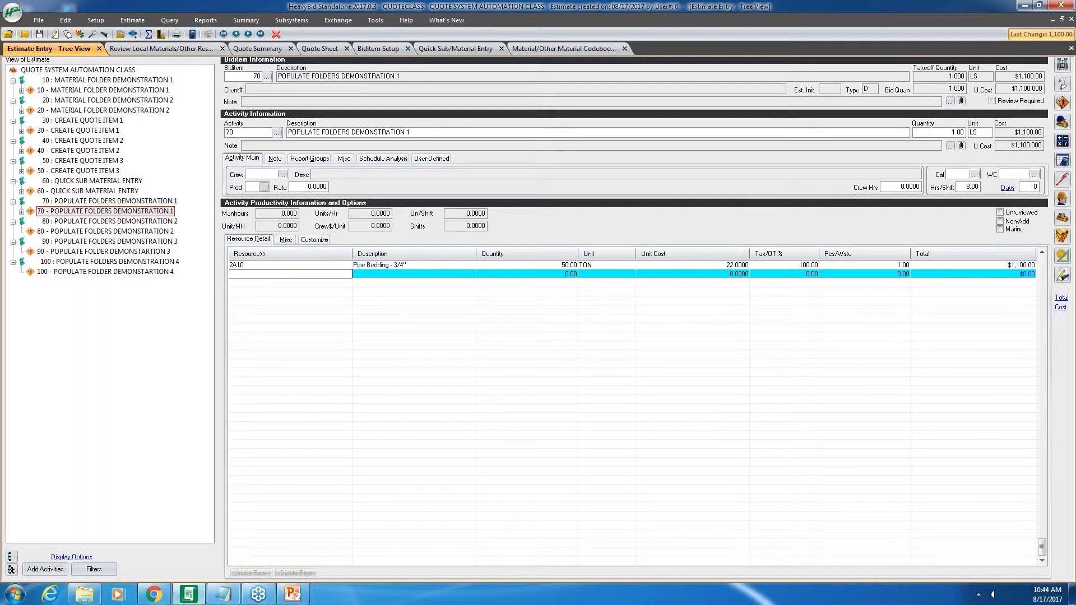
# Add resource 2EC10 (Silt Fence) with a quantity of 50 LF to activity 80.
pyautogui.click(76, 233)
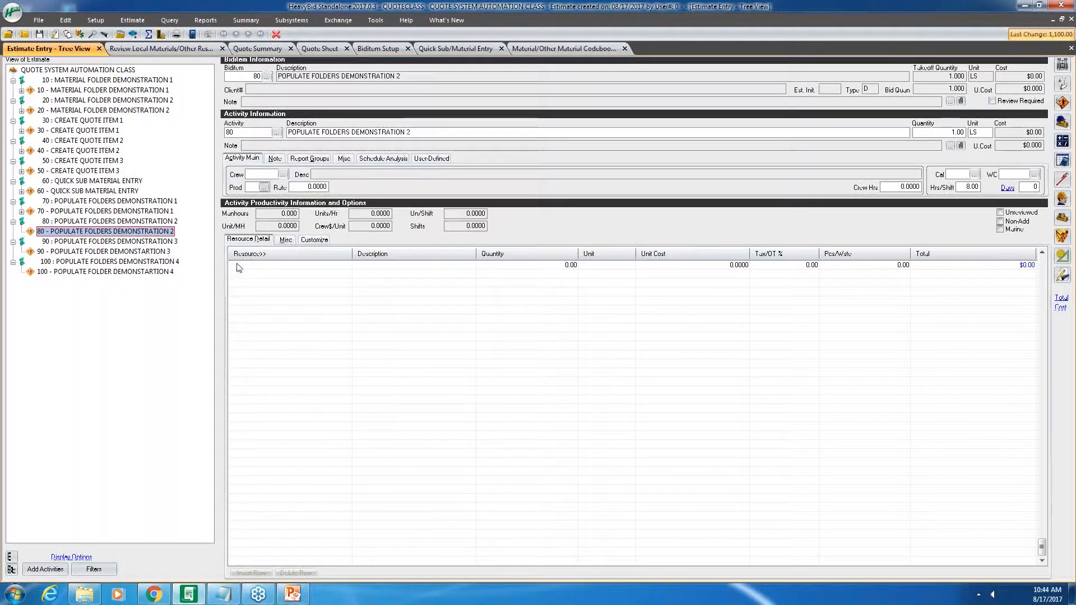
pyautogui.click(239, 265)
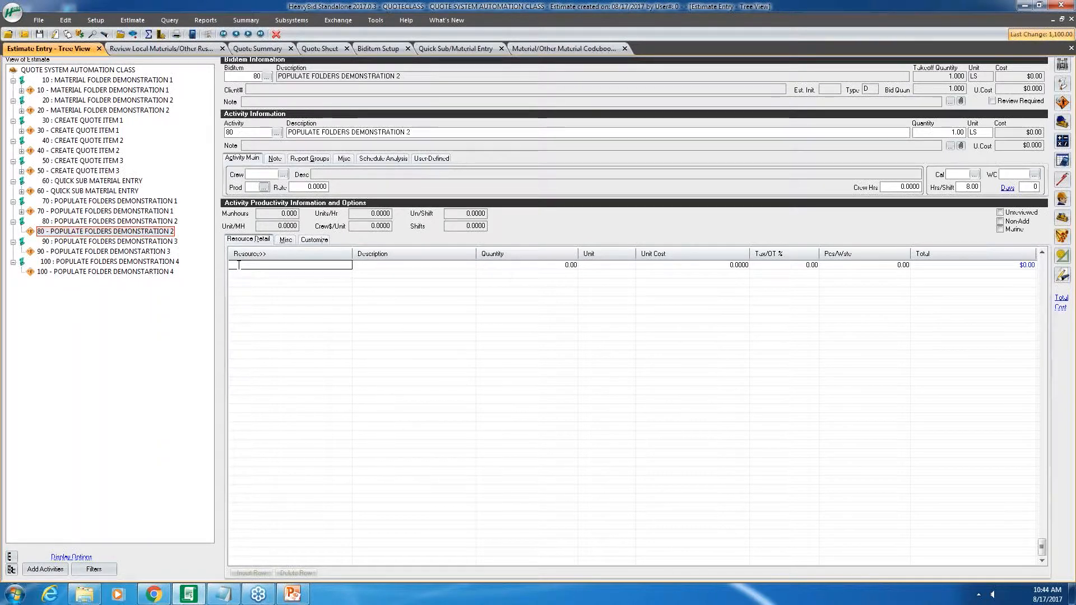
pyautogui.write('2EC10')
pyautogui.press('Tab')
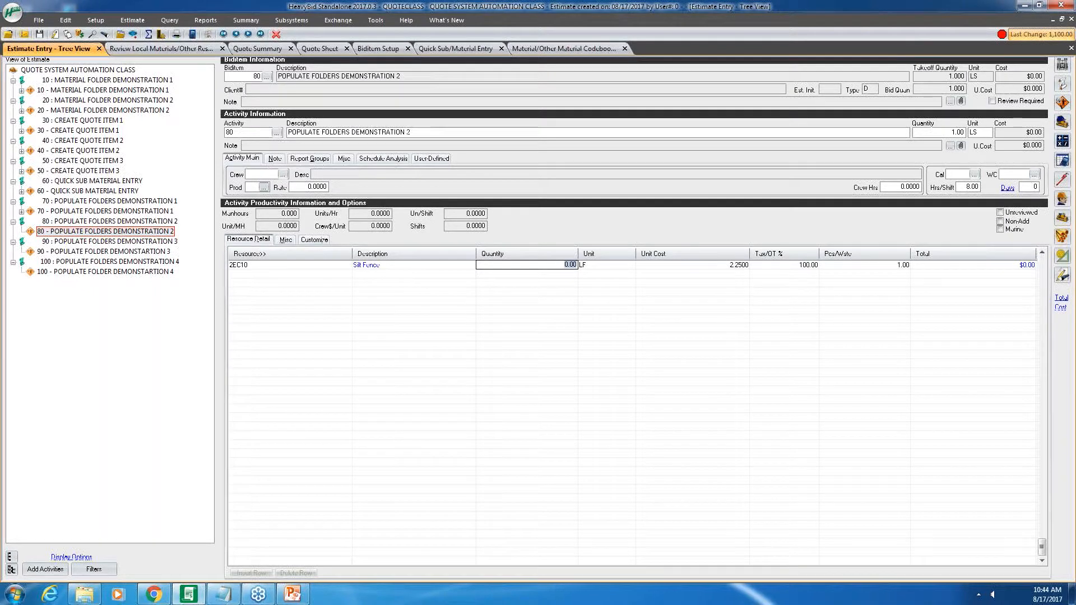
pyautogui.write('50')
pyautogui.press('Return')
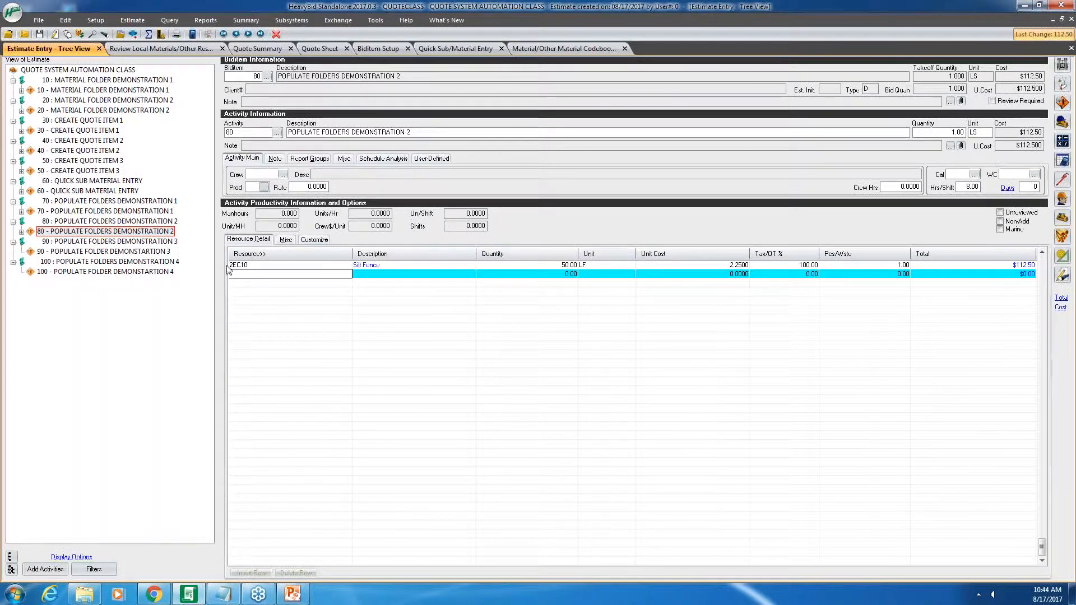
# Add resource 2MM01 (Mortar Mix) with a quantity of 50 bags to activity 90.
pyautogui.click(104, 252)
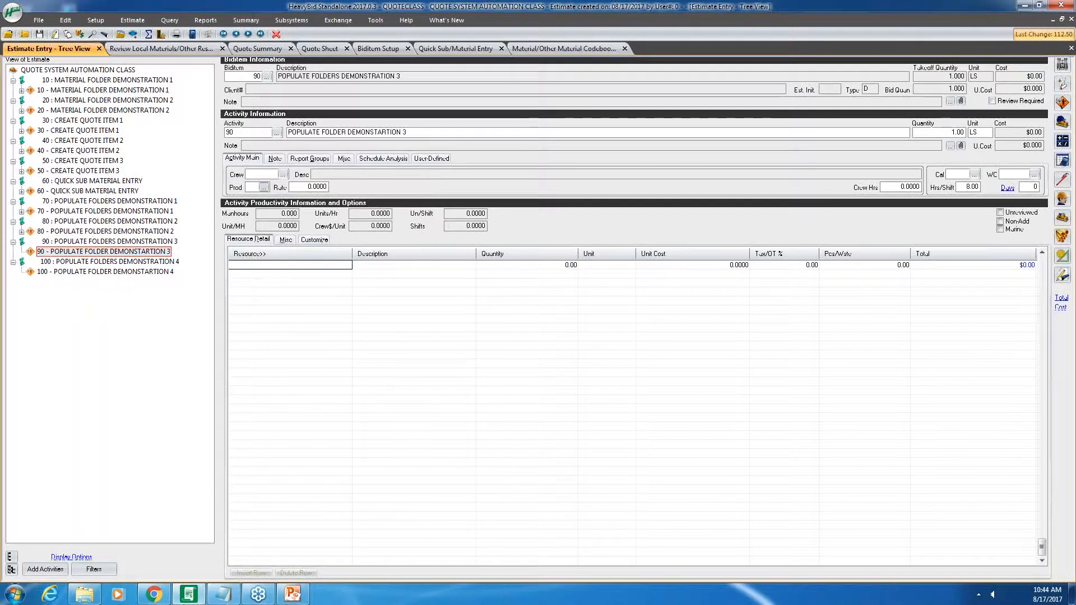
pyautogui.write('2')
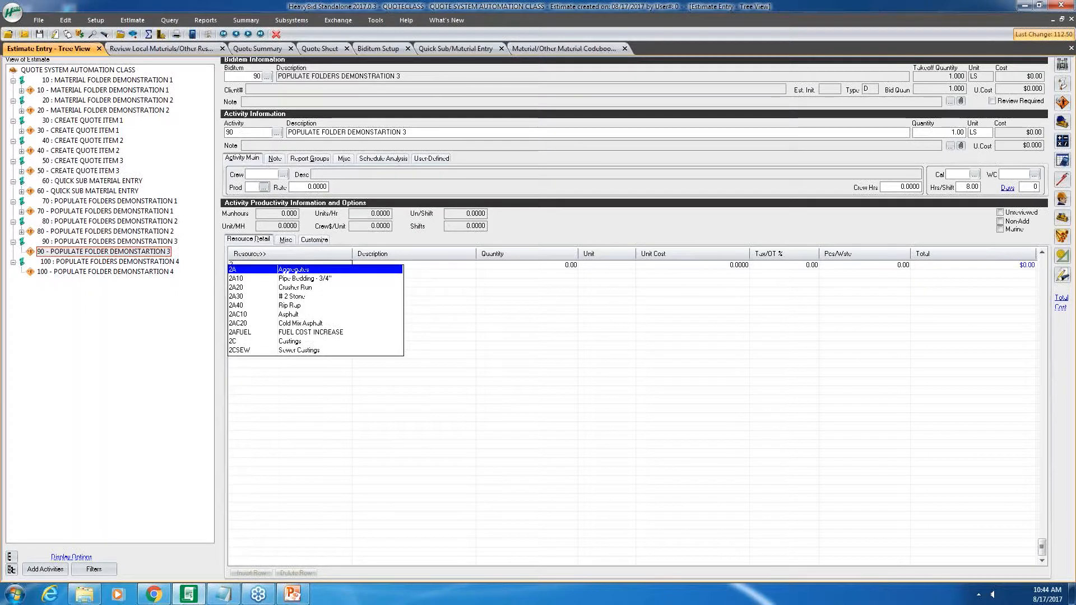
pyautogui.write('MM01')
pyautogui.press('Tab')
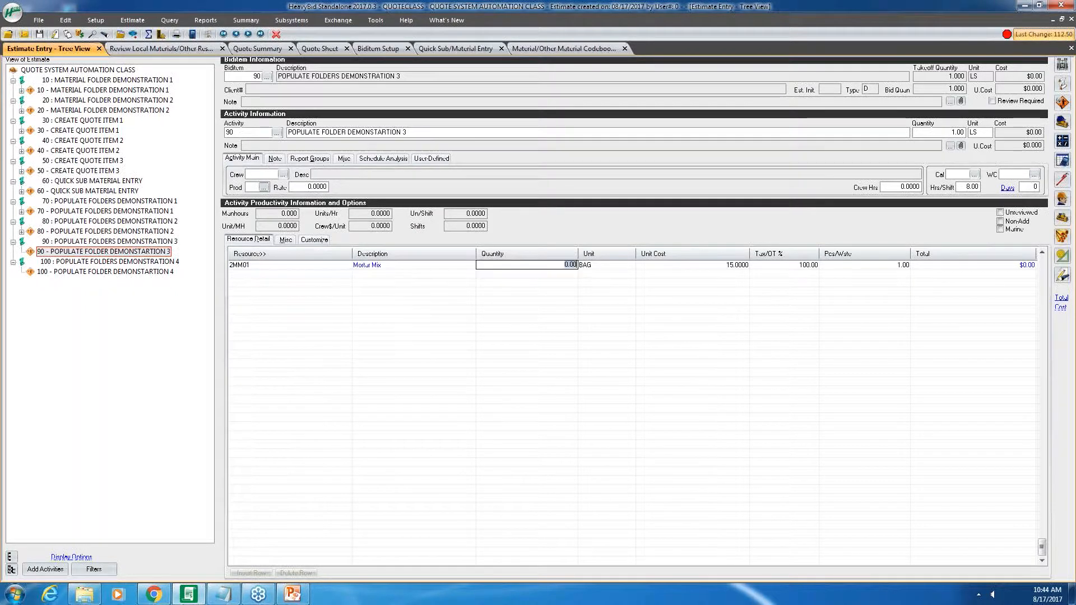
pyautogui.write('50')
pyautogui.press('Return')
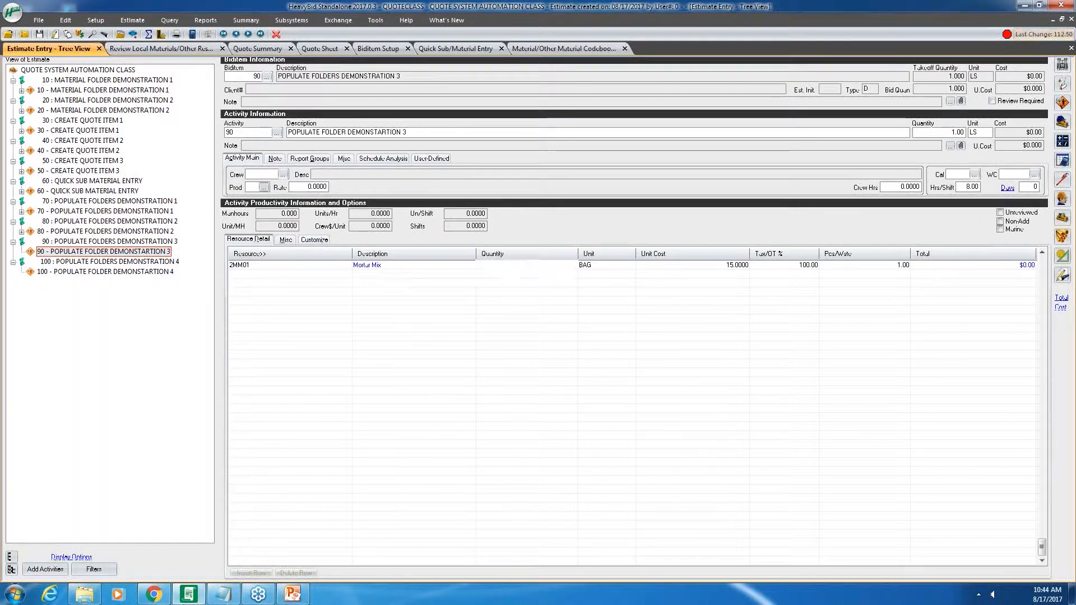
# Add resource 2PDINA0530B (A-5 / A-1 BASE 30" x 60") with a quantity of 50 EA to activity 100.
pyautogui.click(106, 272)
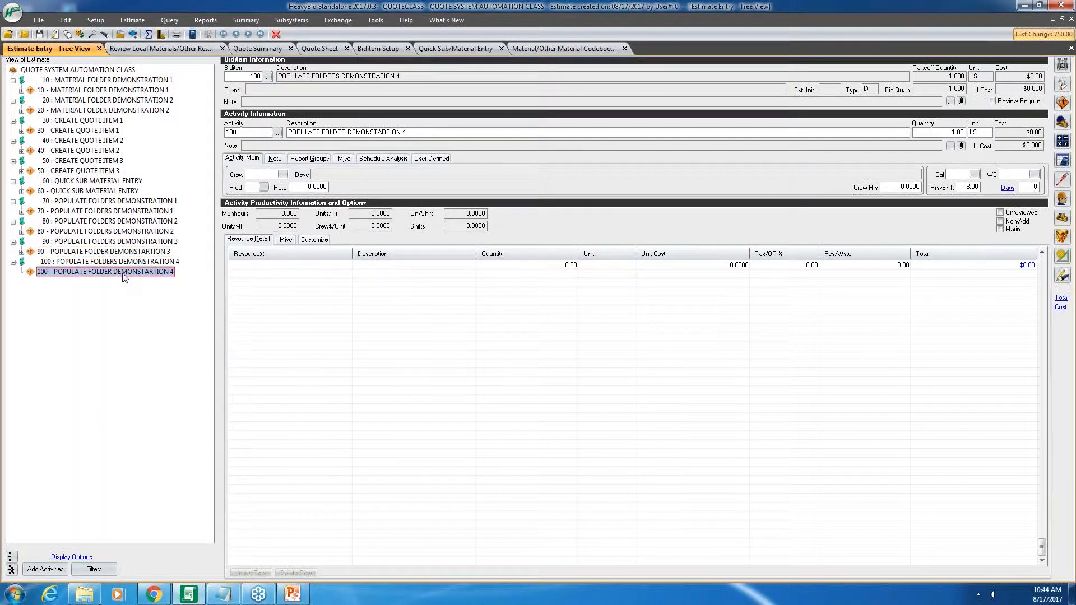
pyautogui.click(236, 264)
pyautogui.write('2P')
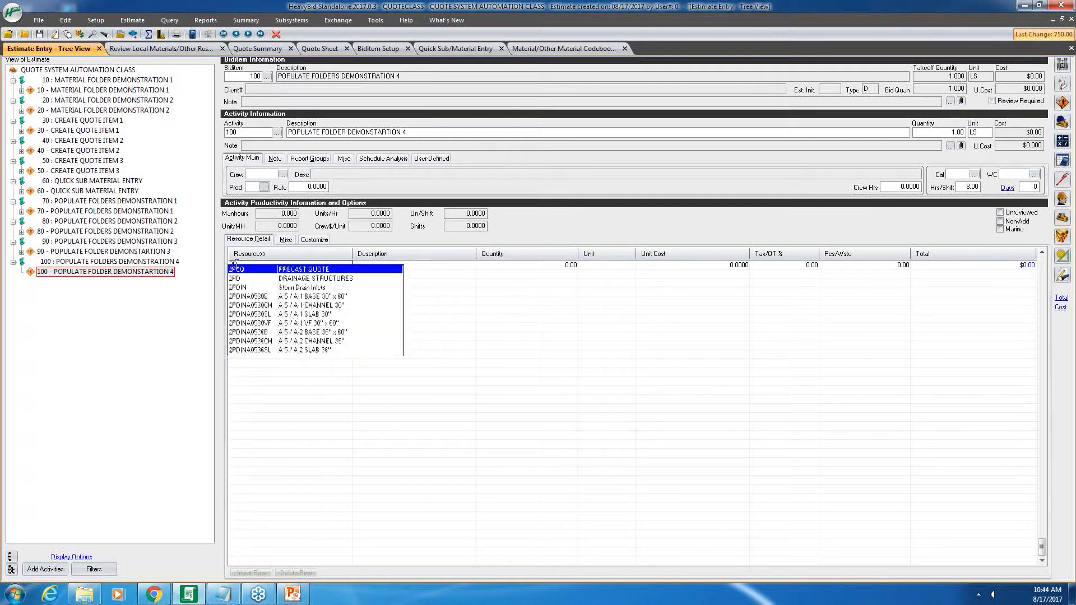
pyautogui.write('DINA0530')
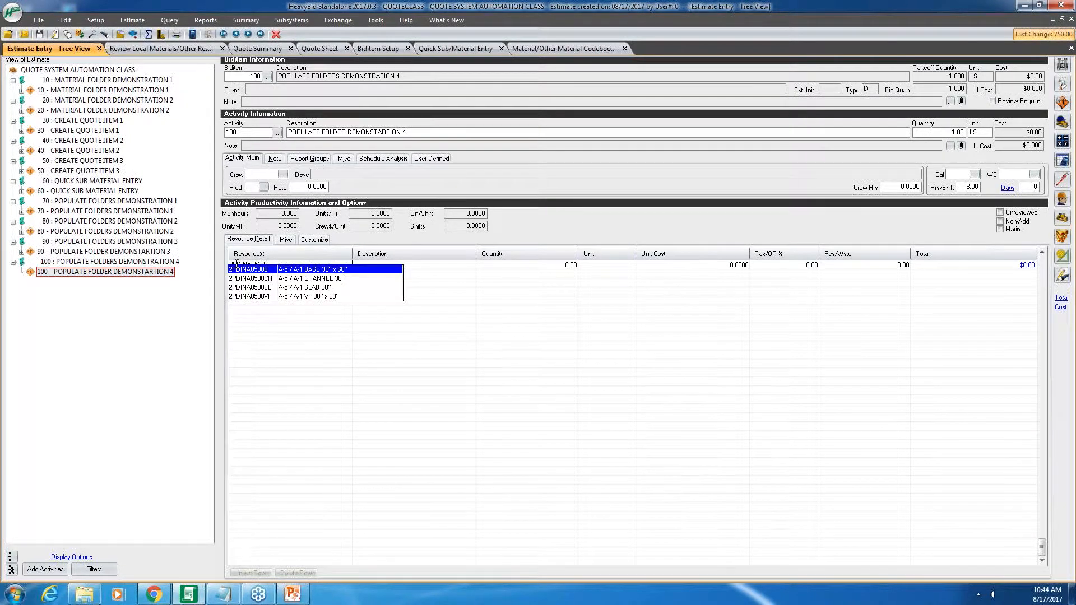
pyautogui.press('Tab')
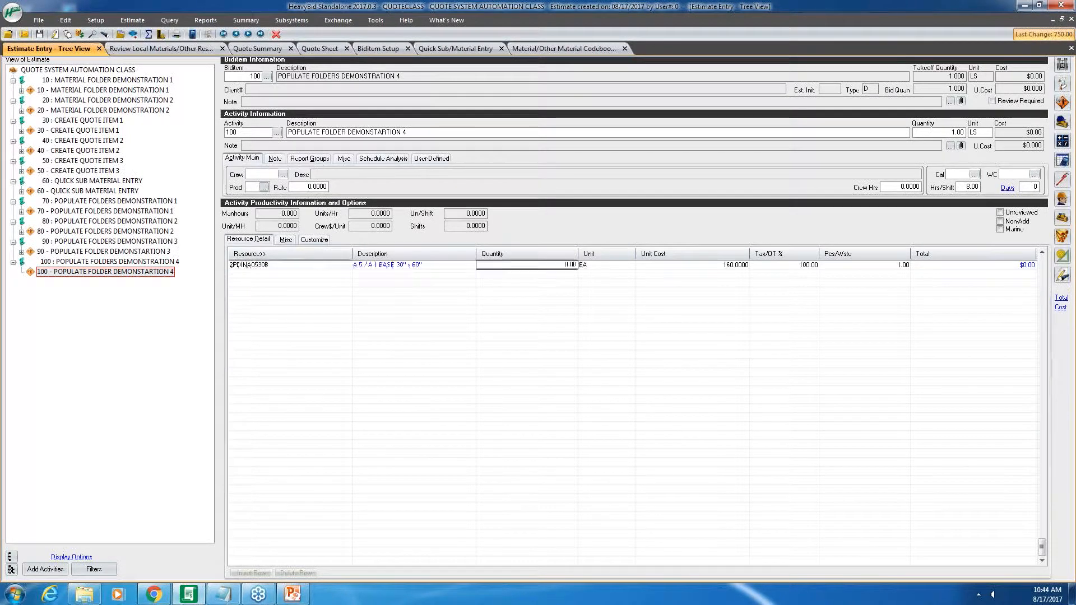
pyautogui.write('50')
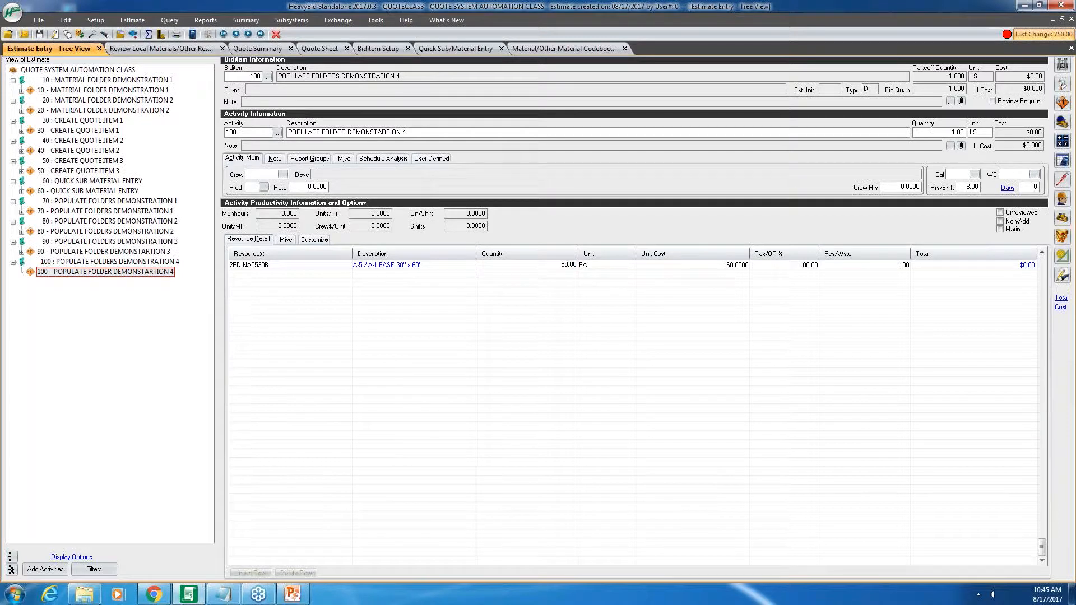
# Commit the resource entry on activity 100, and check the folder assignments of the type 2 resources in the local materials list.
pyautogui.press('Return')
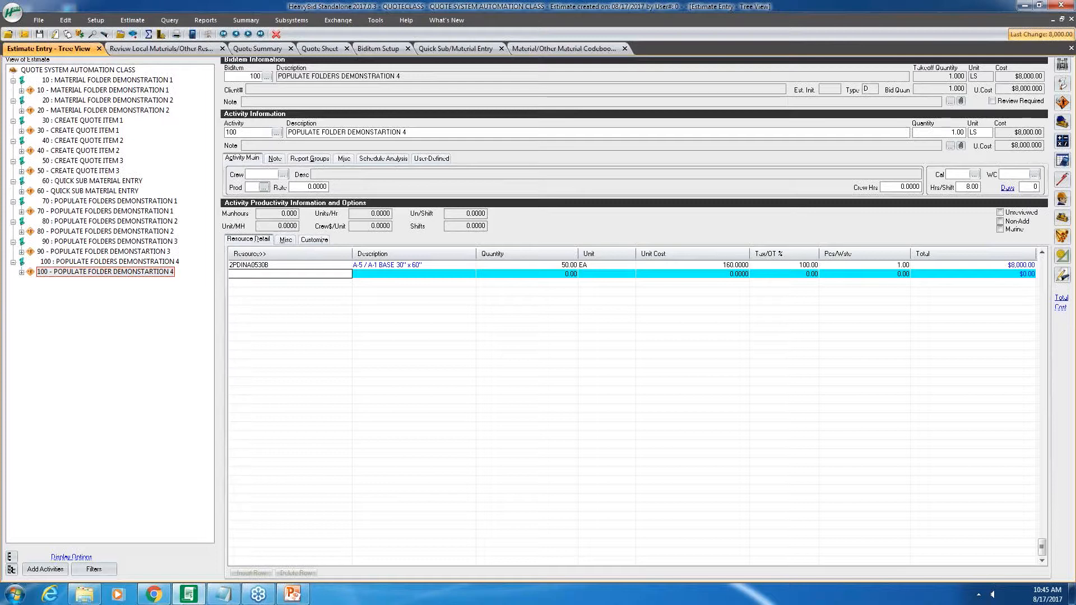
pyautogui.click(162, 50)
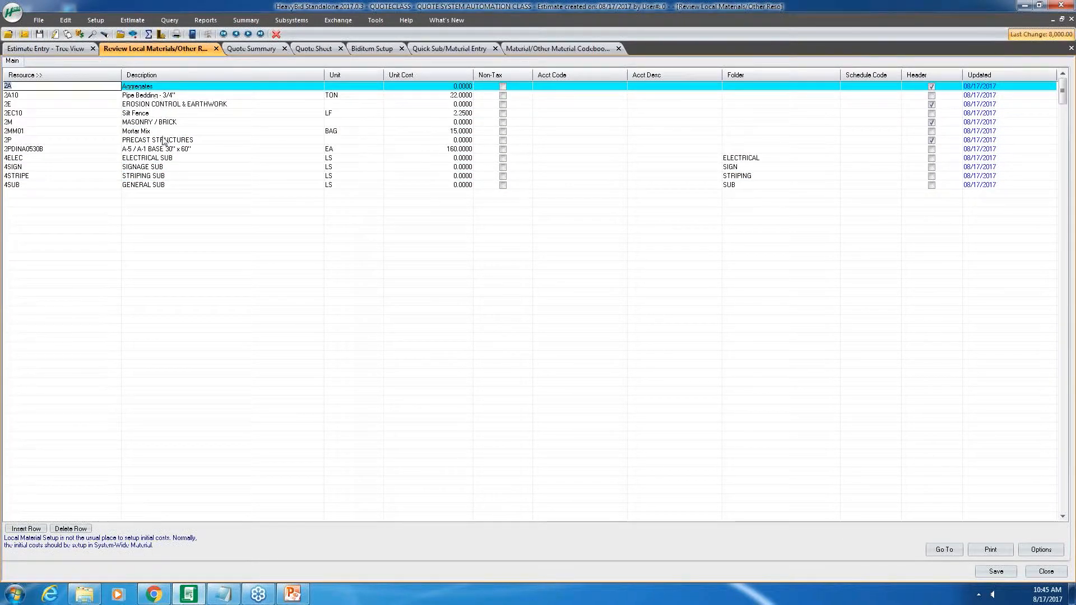
pyautogui.click(168, 95)
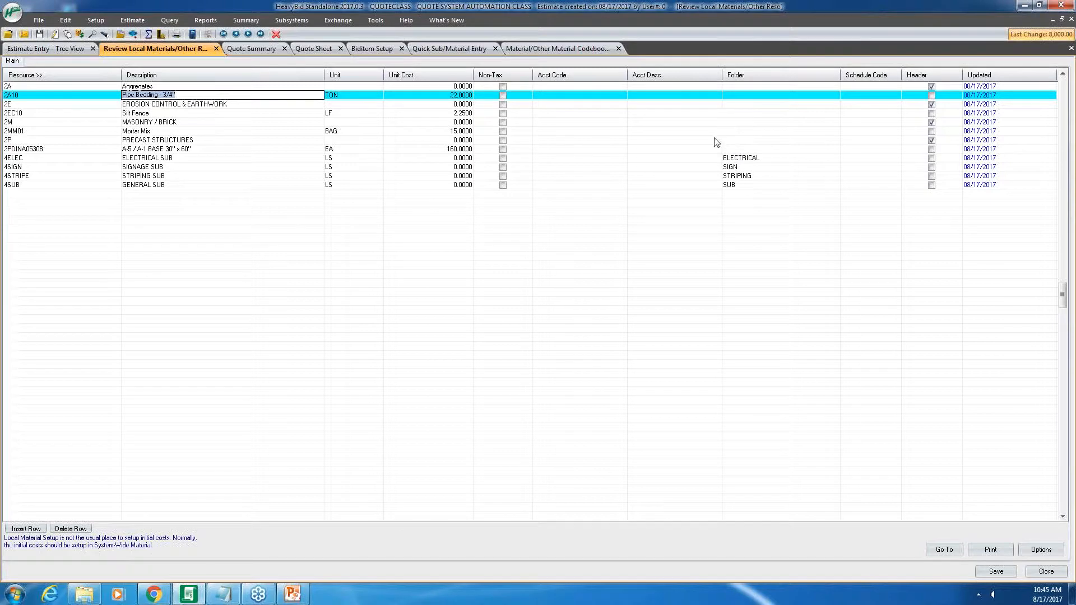
# Populate the MAT quote folder from the estimate resources, with adding folder items and subs/vendors both enabled.
pyautogui.click(254, 49)
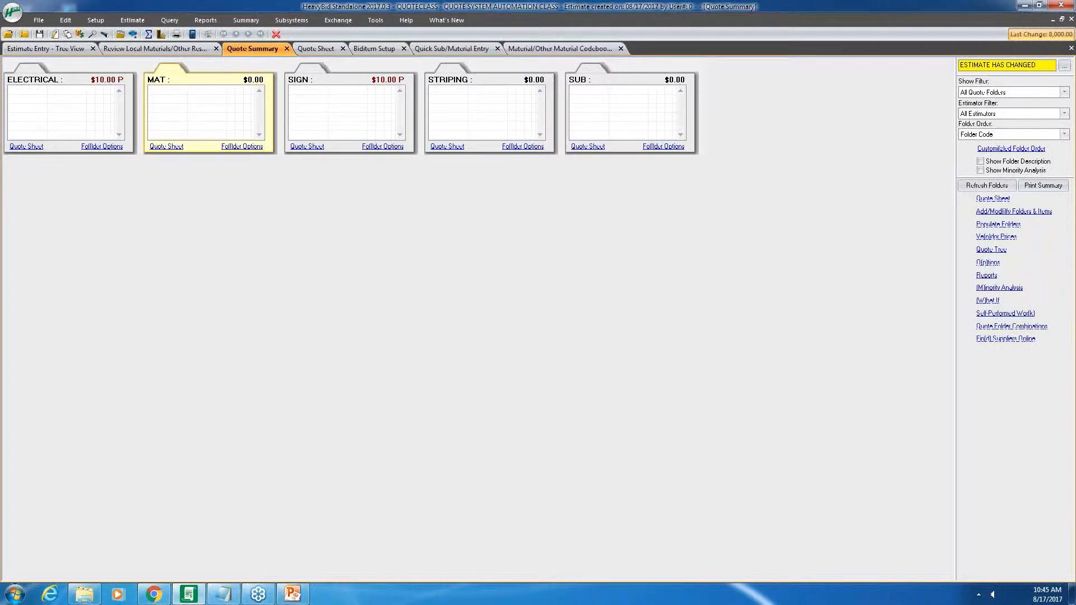
pyautogui.click(994, 226)
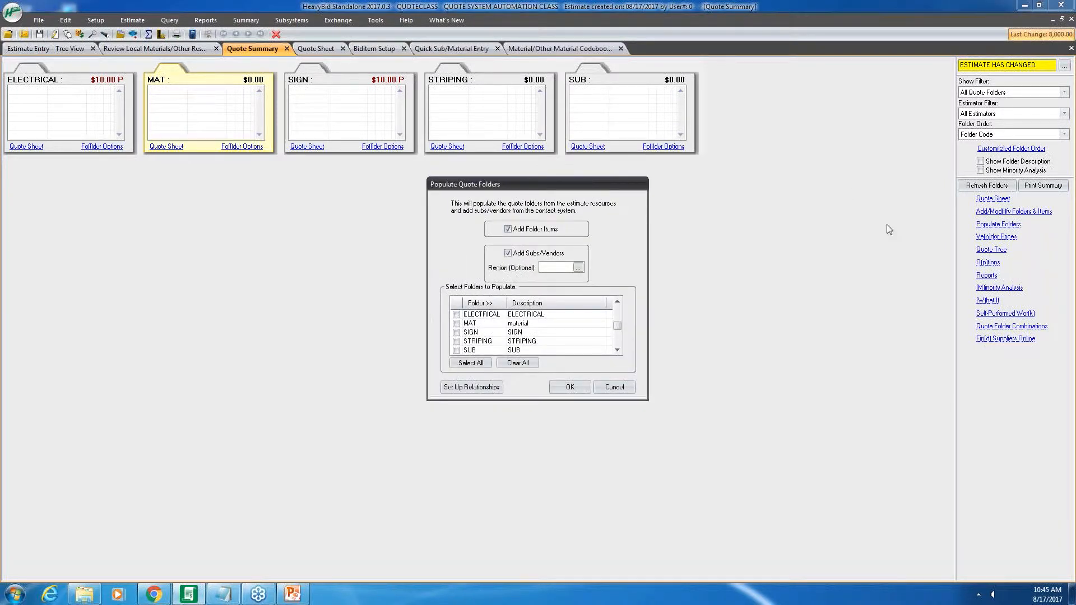
pyautogui.click(508, 228)
pyautogui.click(507, 229)
pyautogui.click(457, 324)
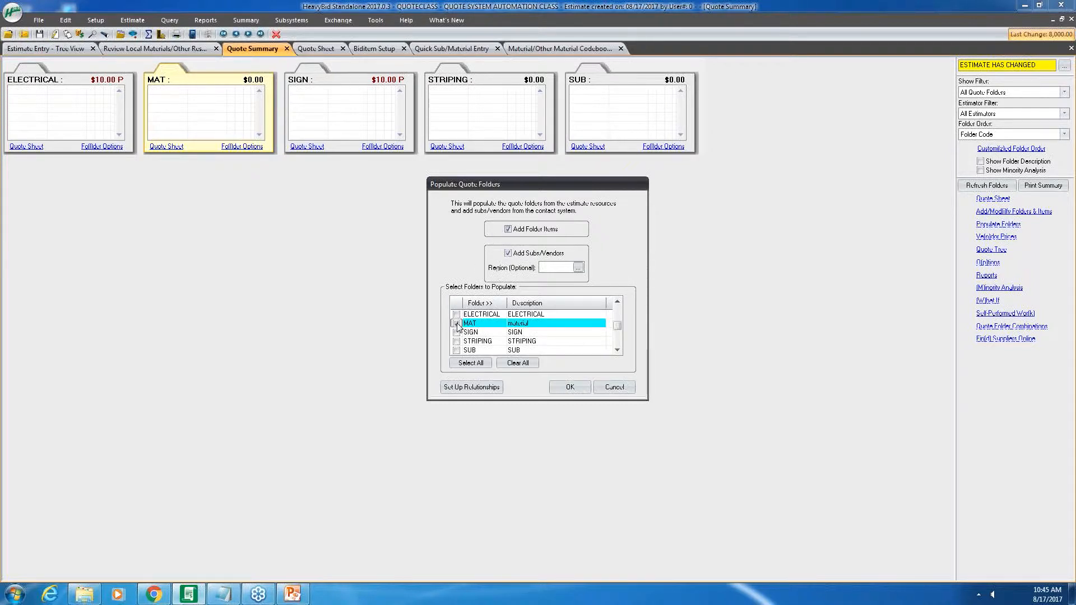
pyautogui.click(570, 387)
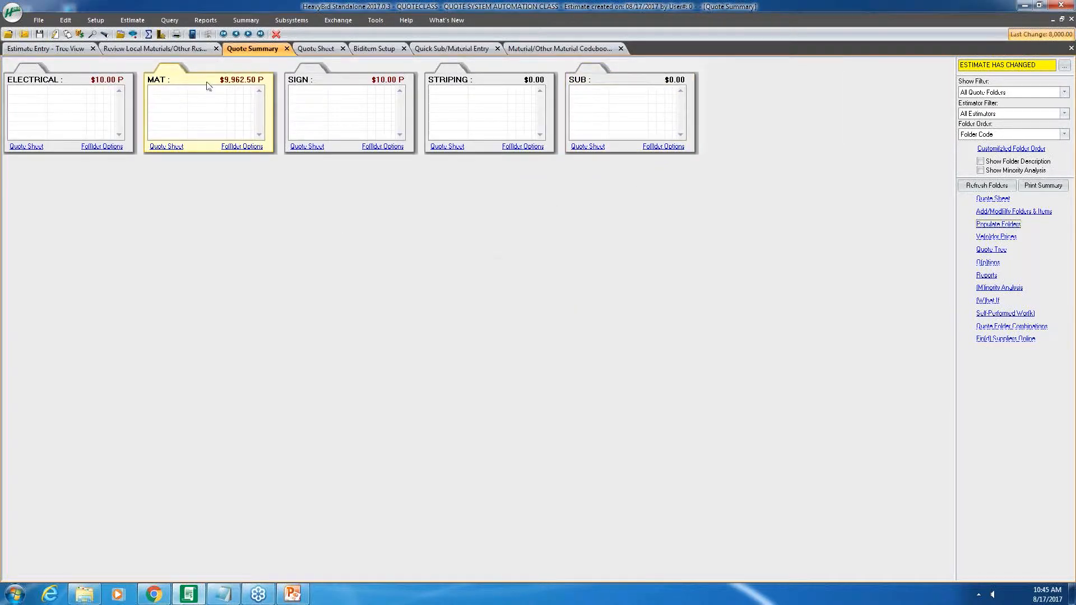
# Examine the MAT folder's quote sheet and browse the system-wide vendor contacts without choosing a vendor.
pyautogui.click(184, 147)
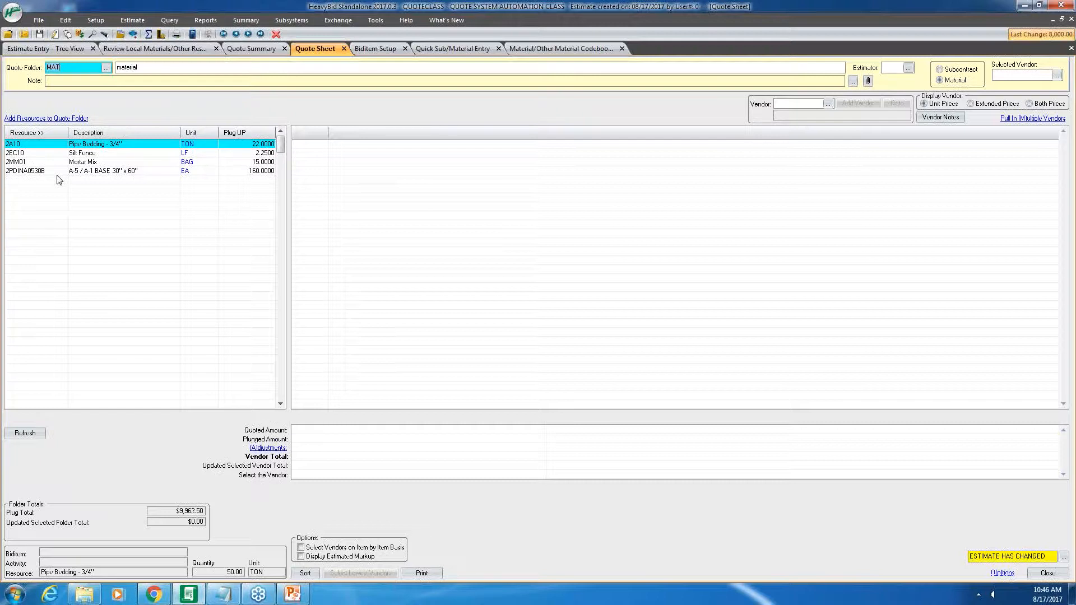
pyautogui.click(829, 103)
pyautogui.press('Down')
pyautogui.press('Down')
pyautogui.press('Down')
pyautogui.press('Down')
pyautogui.press('Down')
pyautogui.press('Down')
pyautogui.press('Down')
pyautogui.press('Down')
pyautogui.press('Down')
pyautogui.press('Down')
pyautogui.press('Down')
pyautogui.press('Down')
pyautogui.press('Down')
pyautogui.press('Down')
pyautogui.press('Down')
pyautogui.press('Down')
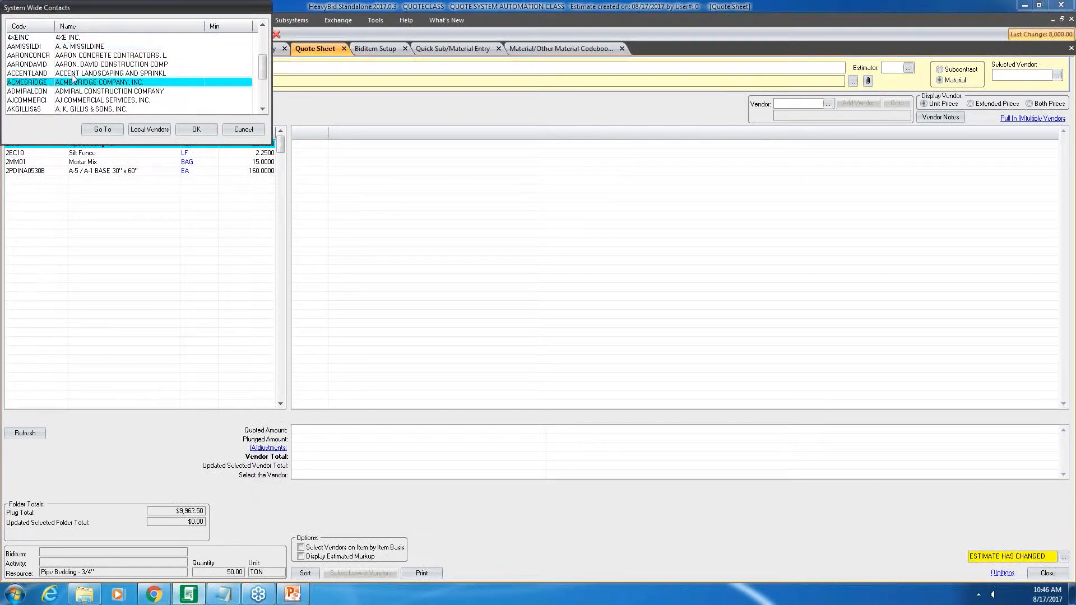
pyautogui.press('Down')
pyautogui.press('Down')
pyautogui.press('Down')
pyautogui.press('Down')
pyautogui.press('Down')
pyautogui.press('Down')
pyautogui.press('Down')
pyautogui.press('Down')
pyautogui.press('Down')
pyautogui.press('Down')
pyautogui.press('Down')
pyautogui.press('Down')
pyautogui.press('Down')
pyautogui.press('Down')
pyautogui.press('Down')
pyautogui.press('Down')
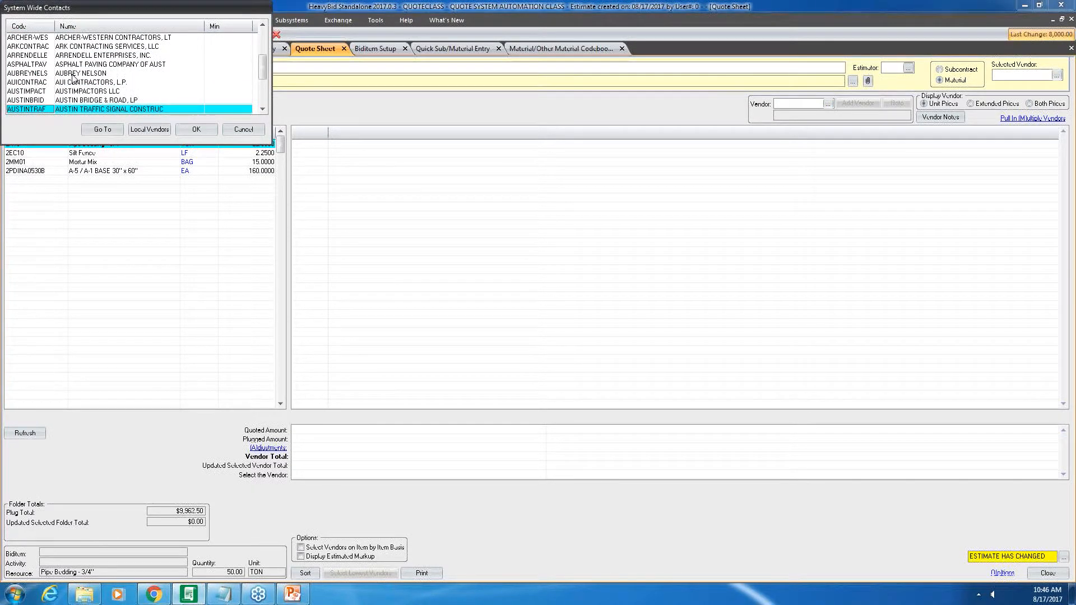
pyautogui.press('Down')
pyautogui.press('Down')
pyautogui.press('Down')
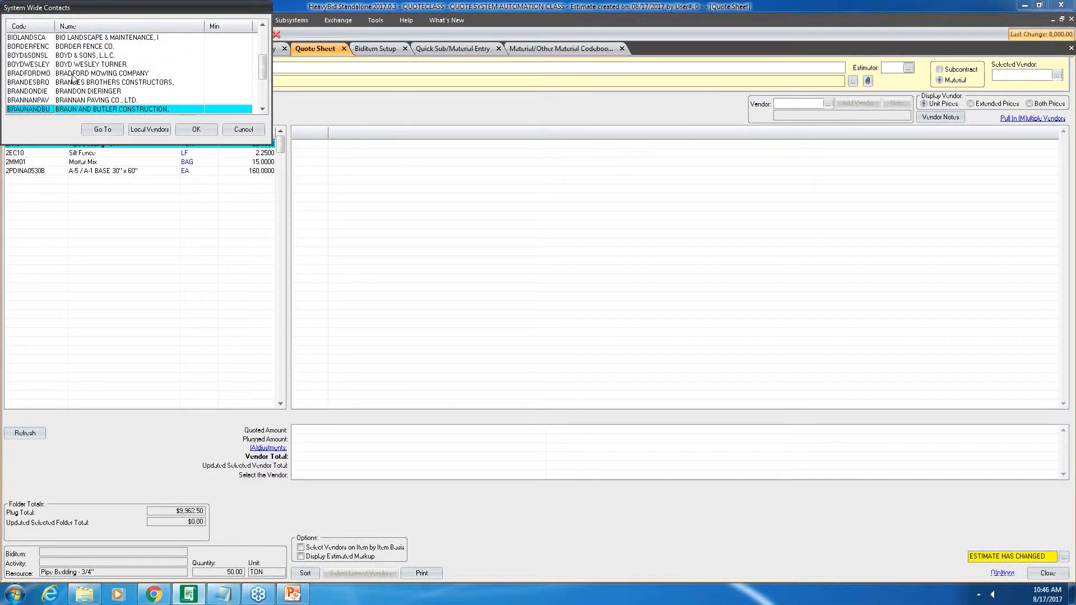
pyautogui.press('Down')
pyautogui.press('Down')
pyautogui.press('Down')
pyautogui.press('Down')
pyautogui.press('Down')
pyautogui.press('Down')
pyautogui.press('Down')
pyautogui.press('Down')
pyautogui.press('Down')
pyautogui.press('Down')
pyautogui.press('Down')
pyautogui.press('Down')
pyautogui.press('Down')
pyautogui.press('Down')
pyautogui.press('Down')
pyautogui.press('Down')
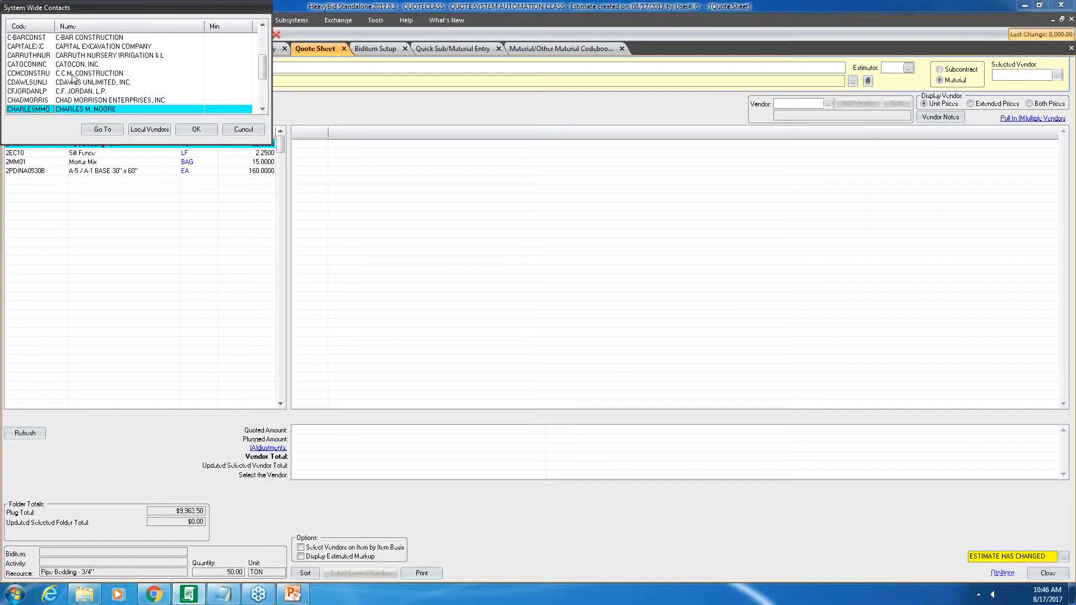
pyautogui.click(229, 129)
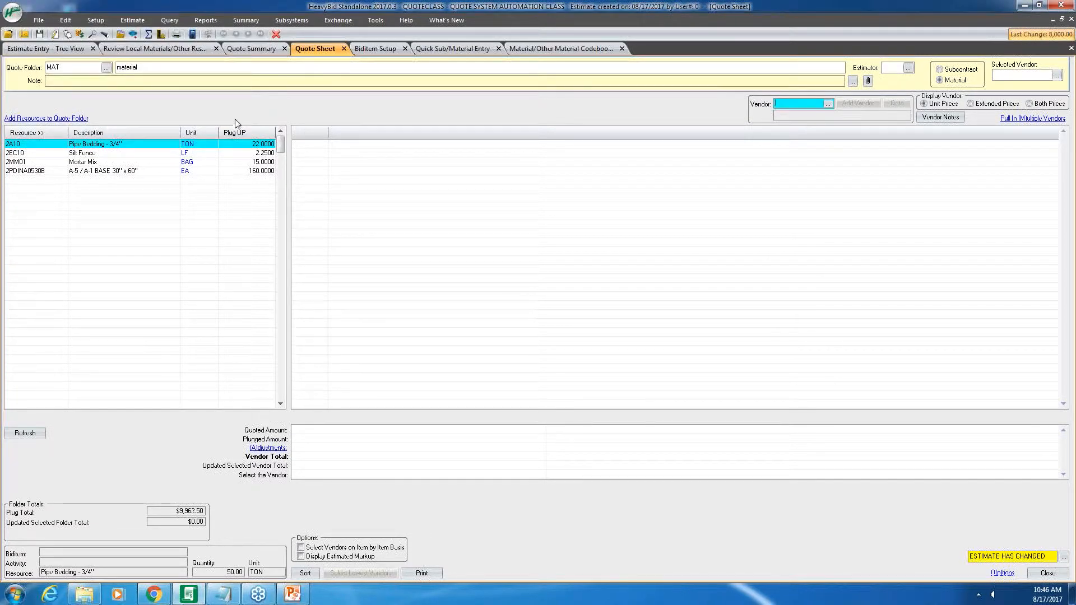
# Load vendor 4XE INC. in the system-wide vendor/business contacts.
pyautogui.click(291, 22)
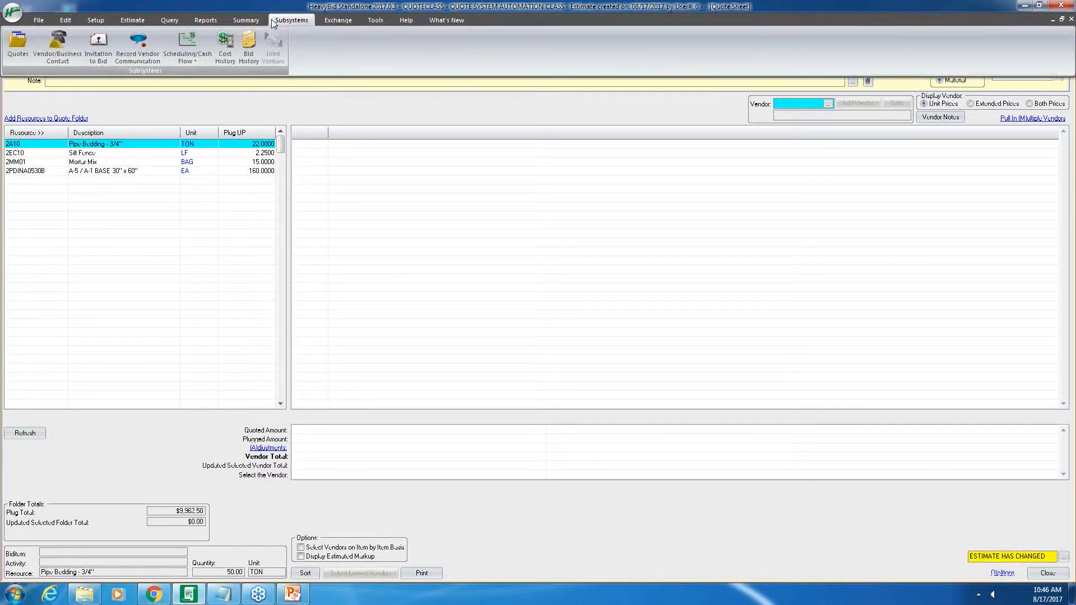
pyautogui.click(52, 50)
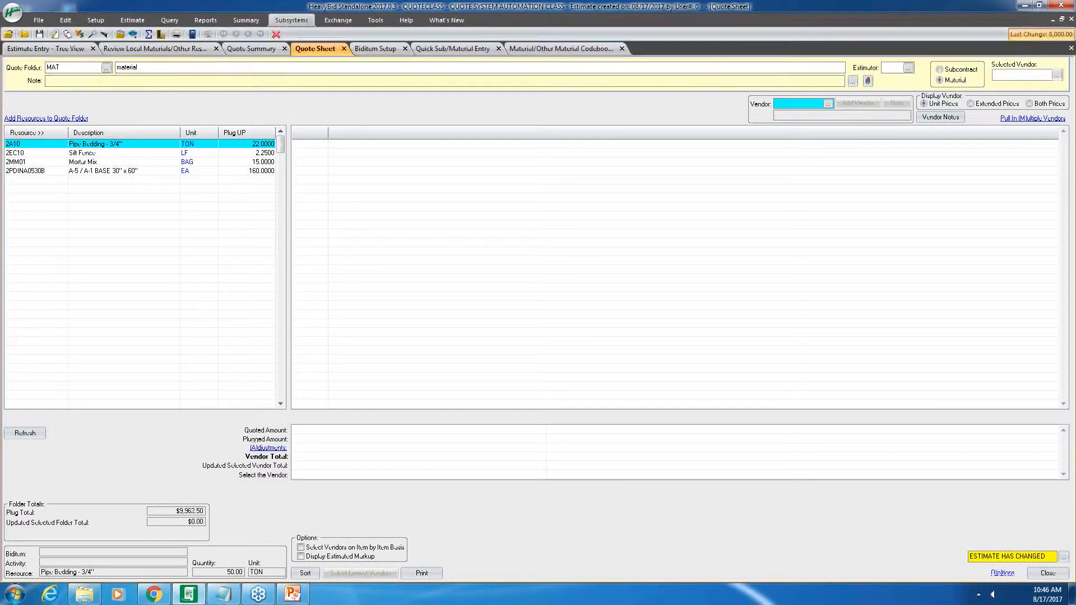
pyautogui.click(93, 62)
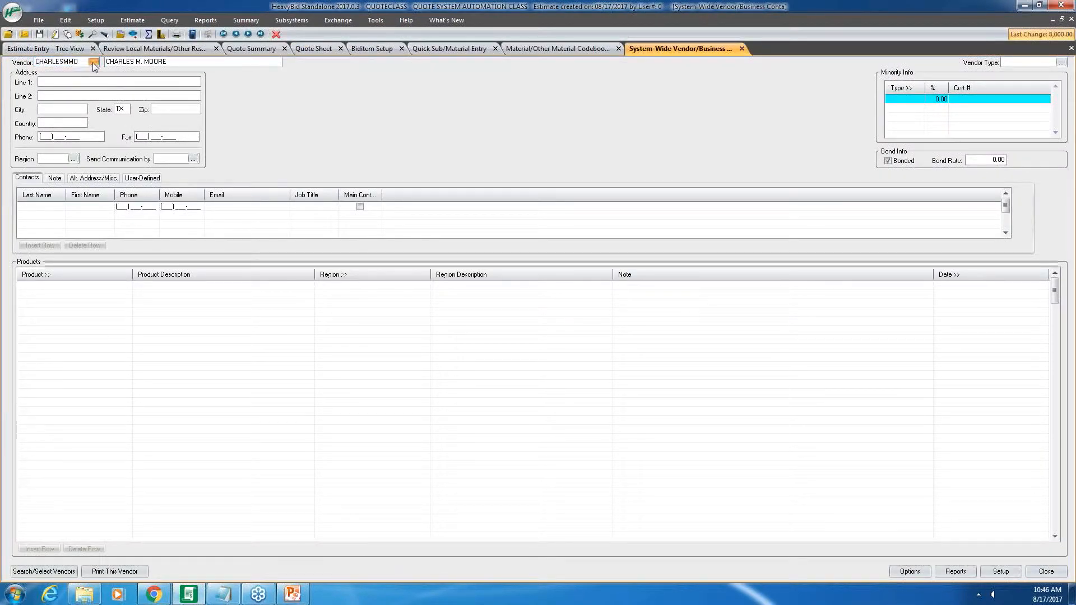
pyautogui.scroll(7, 95, 101)
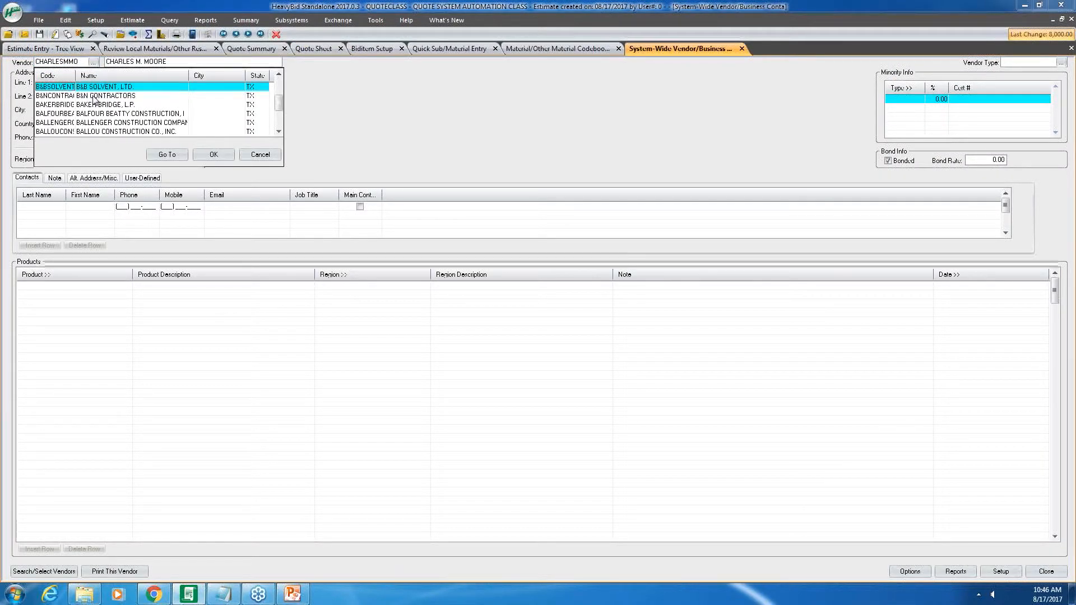
pyautogui.scroll(2, 281, 95)
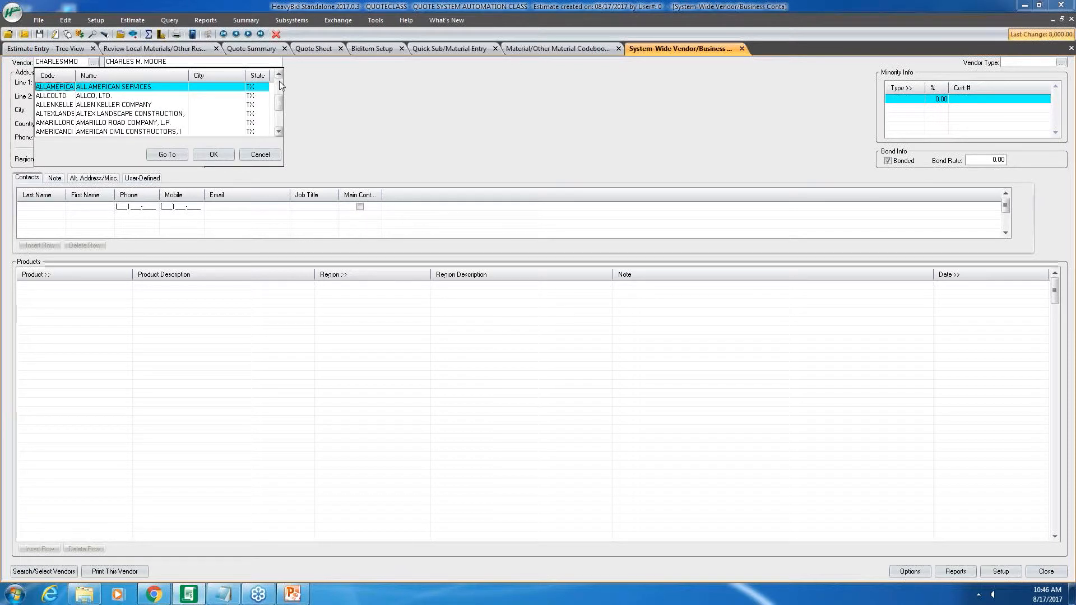
pyautogui.moveTo(280, 86); pyautogui.dragTo(279, 79)
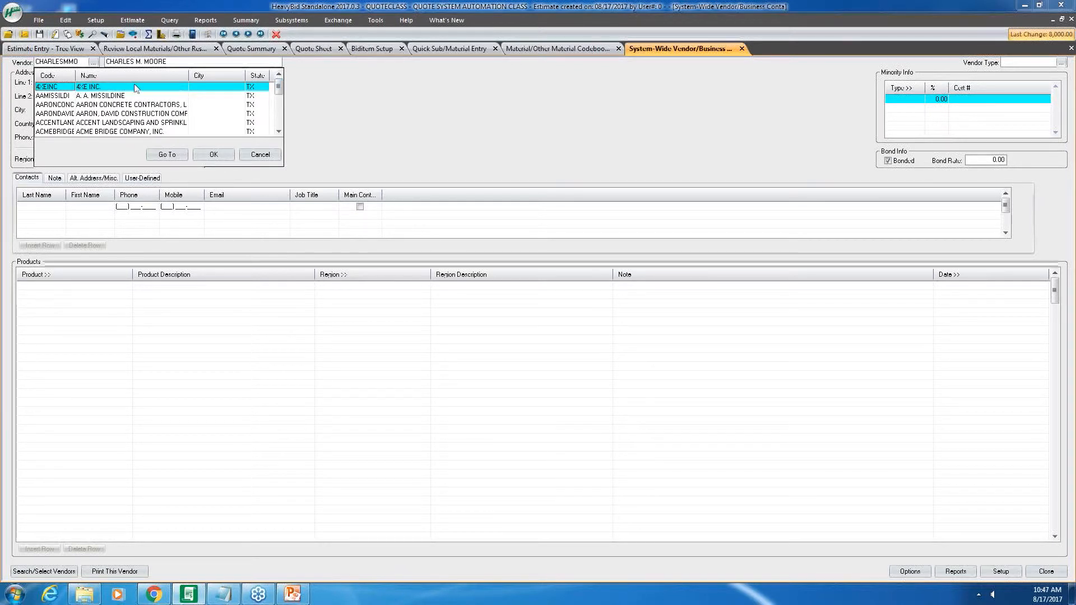
pyautogui.doubleClick(103, 87)
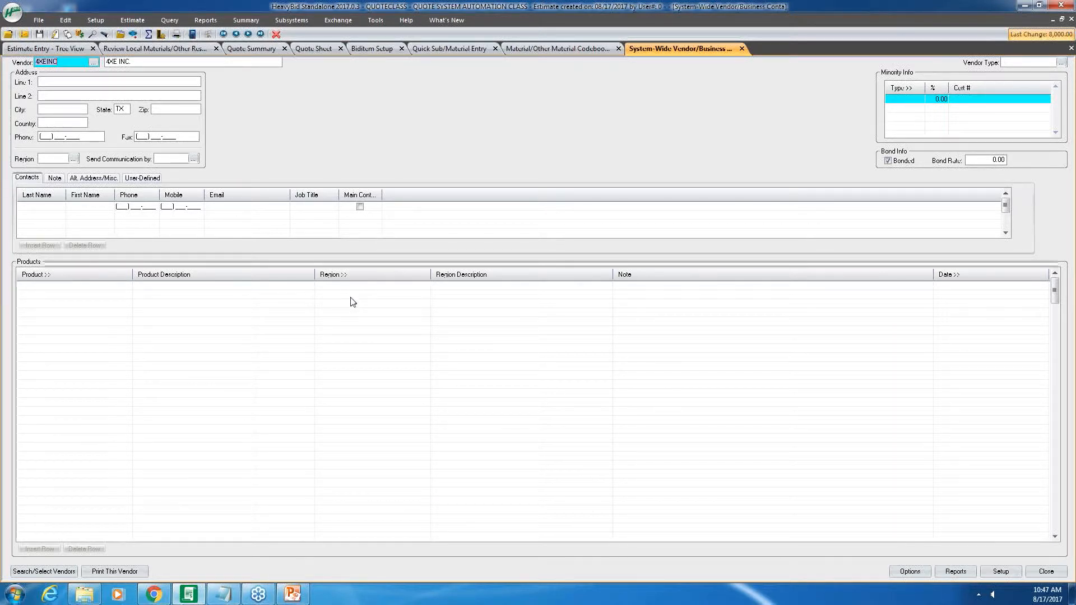
# Review the product and region codes that can be assigned to vendor 4XE INC., without assigning any.
pyautogui.click(86, 280)
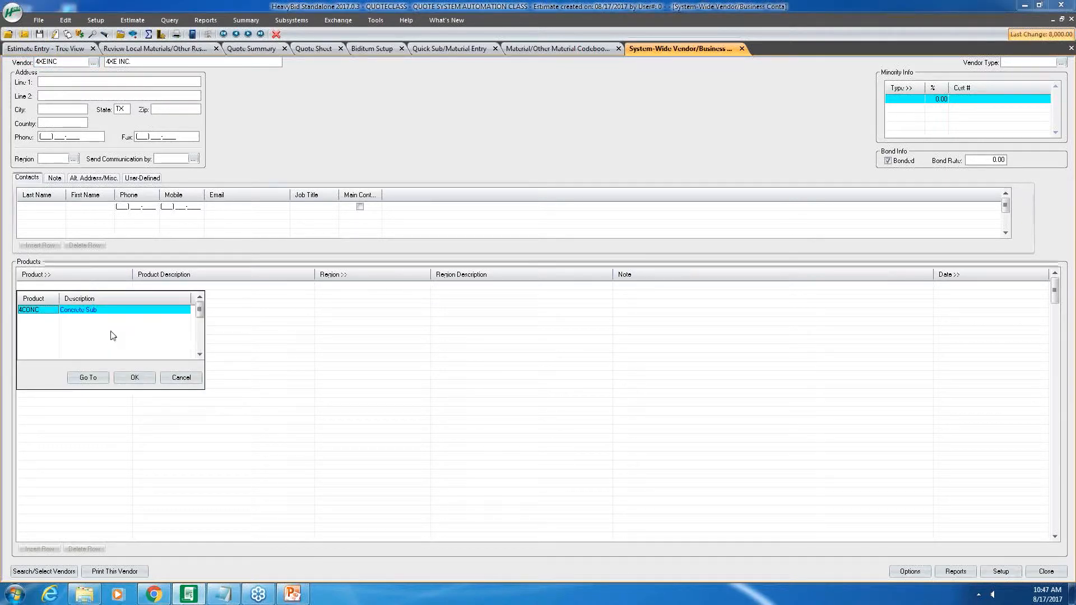
pyautogui.click(189, 379)
pyautogui.click(336, 277)
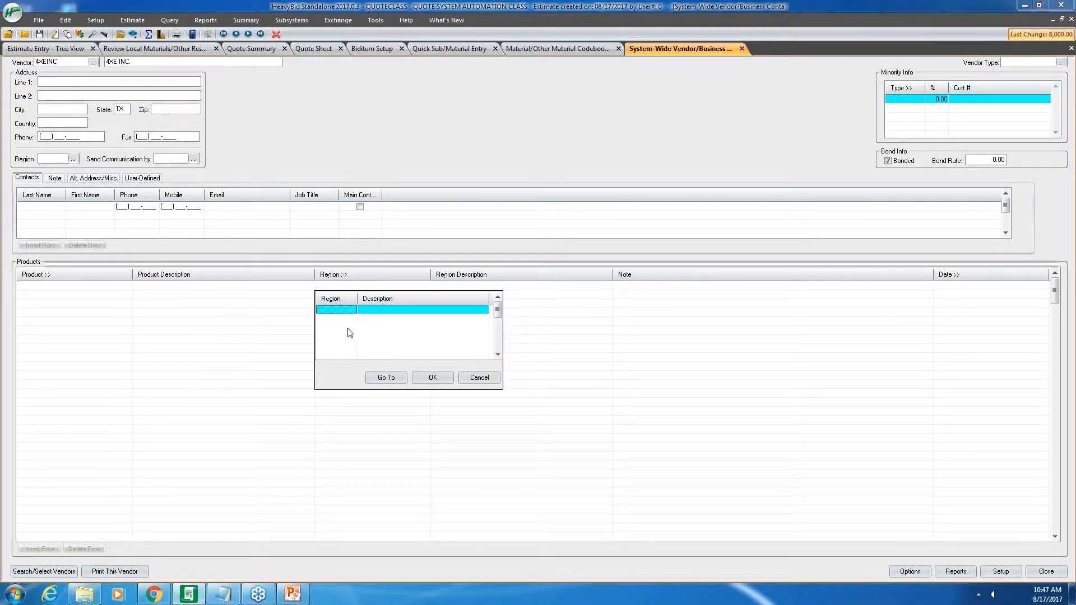
pyautogui.click(478, 372)
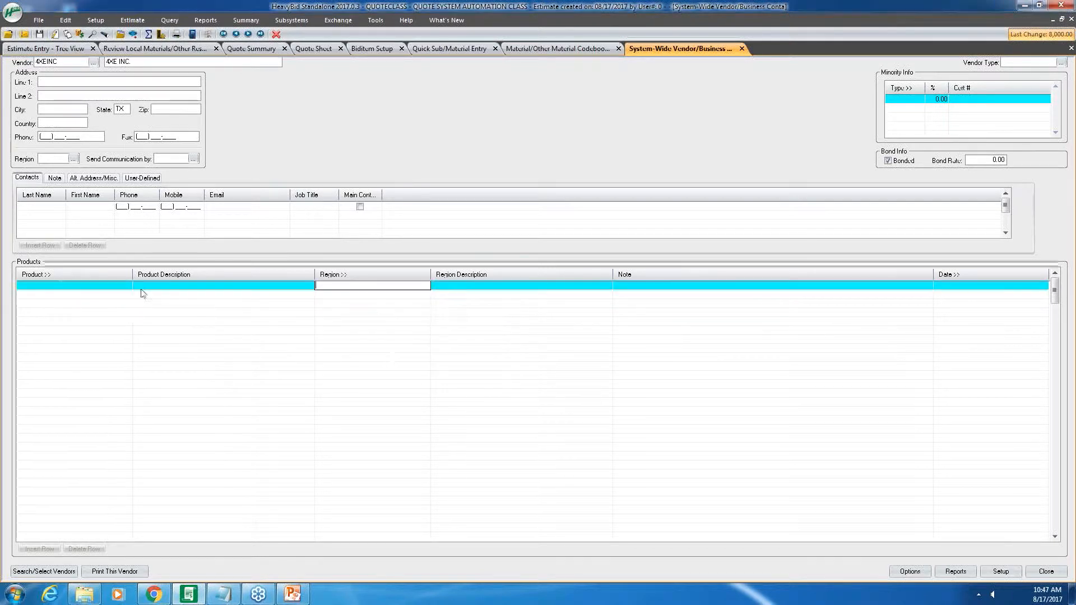
pyautogui.click(53, 276)
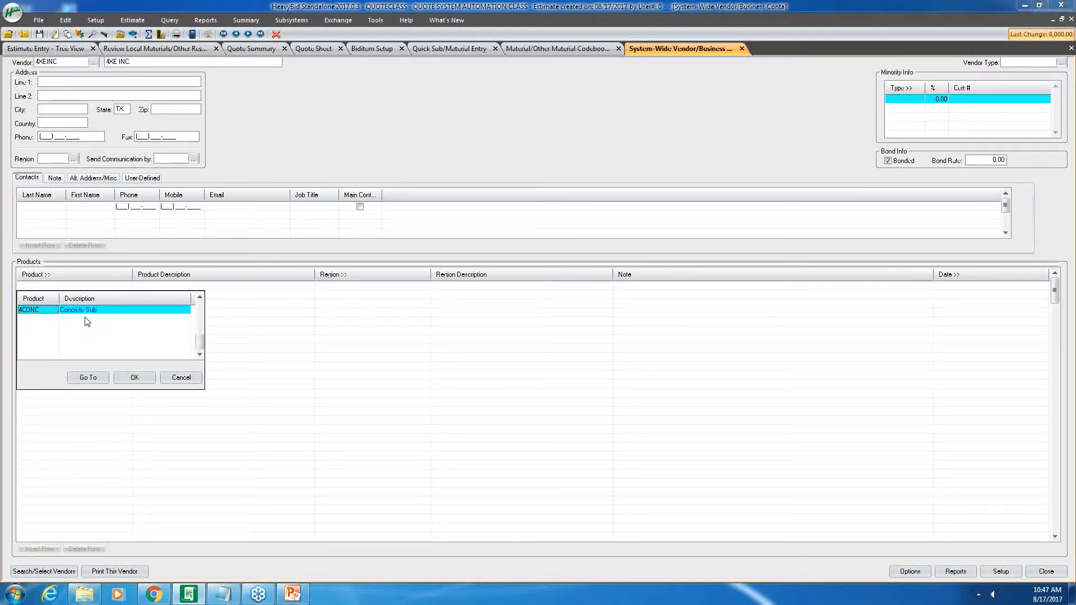
pyautogui.click(181, 379)
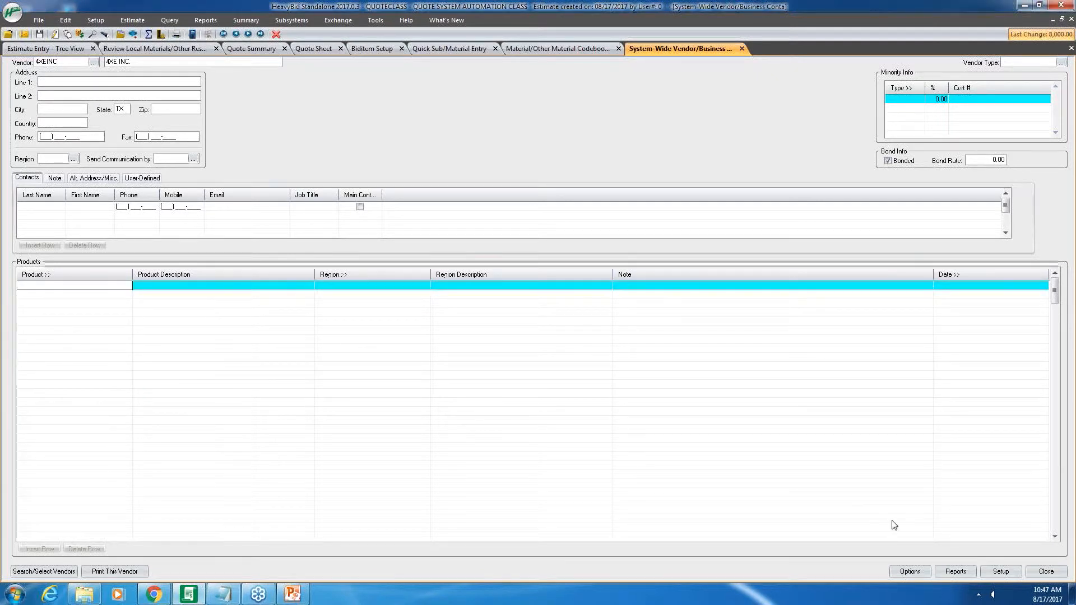
# Add a product with code ELEC and description ELECTRICAL to the vendor product setup.
pyautogui.click(994, 574)
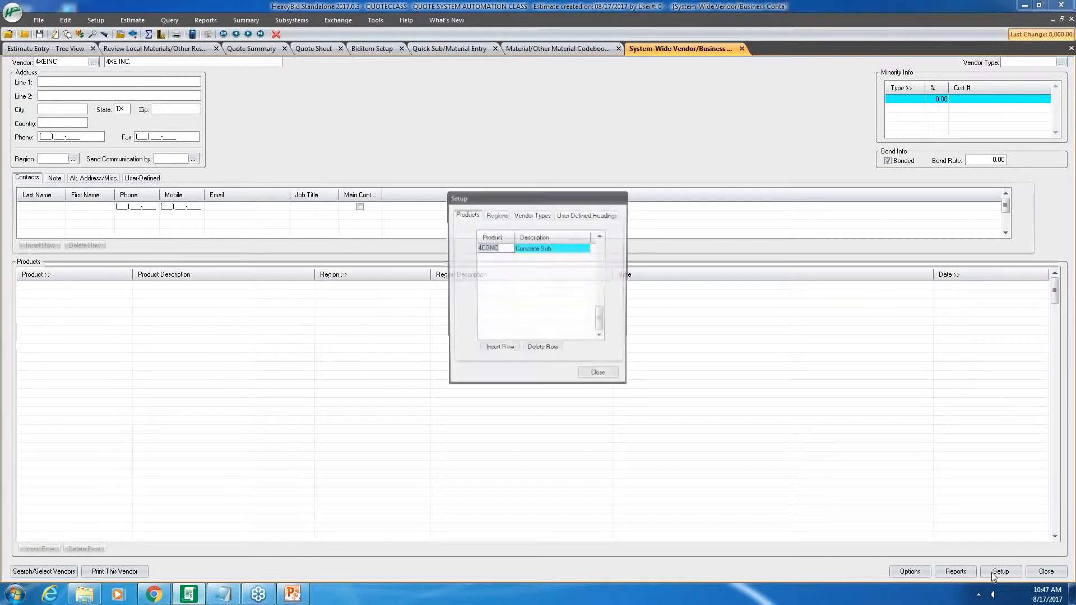
pyautogui.click(505, 257)
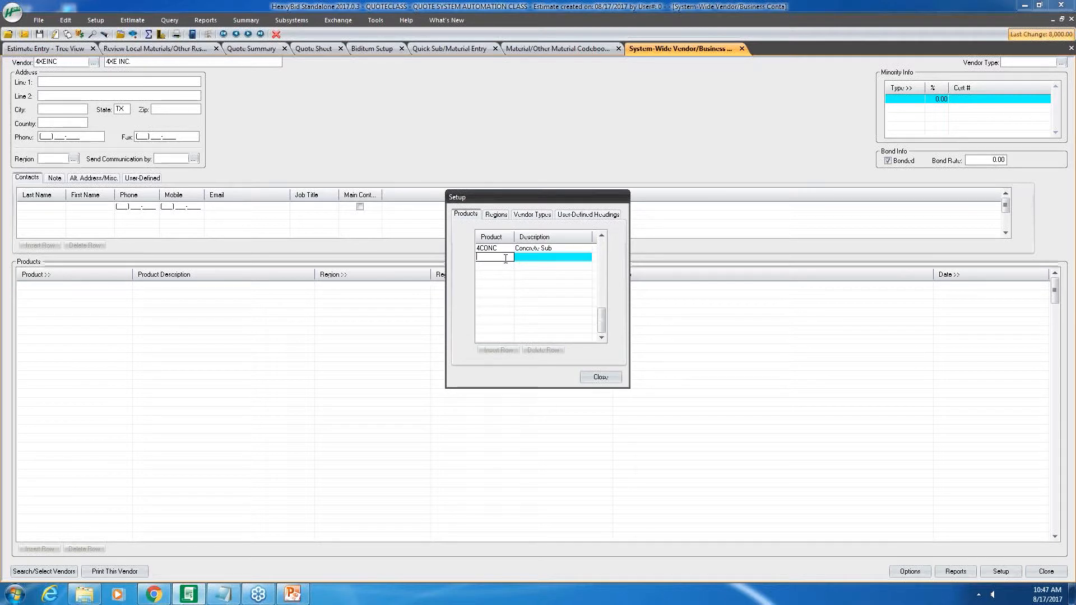
pyautogui.write('4')
pyautogui.write('ELEC')
pyautogui.press('Tab')
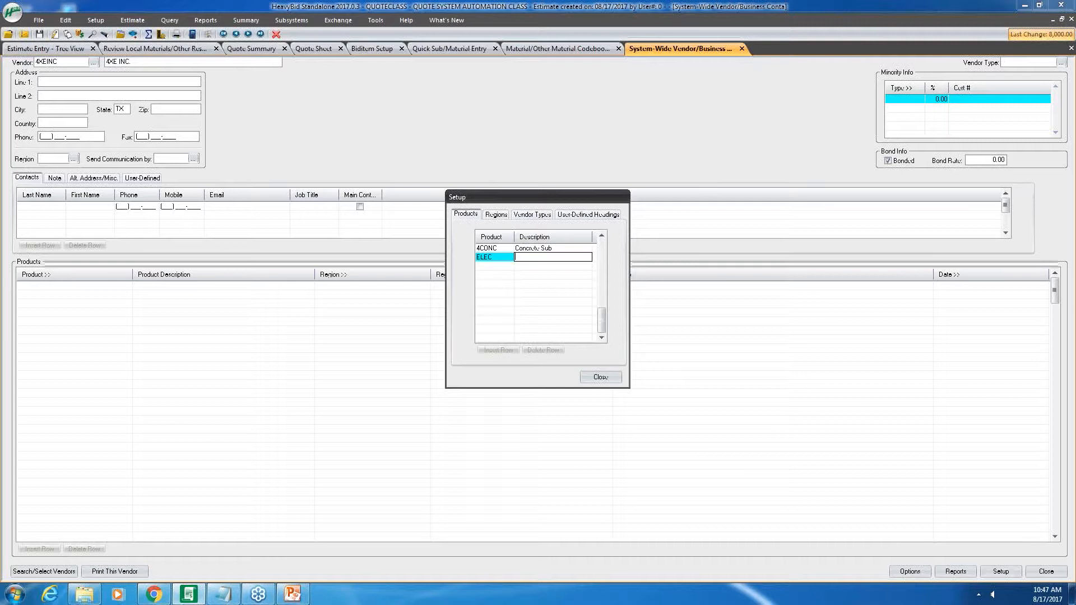
pyautogui.write('ELECTRICAL')
pyautogui.press('Tab')
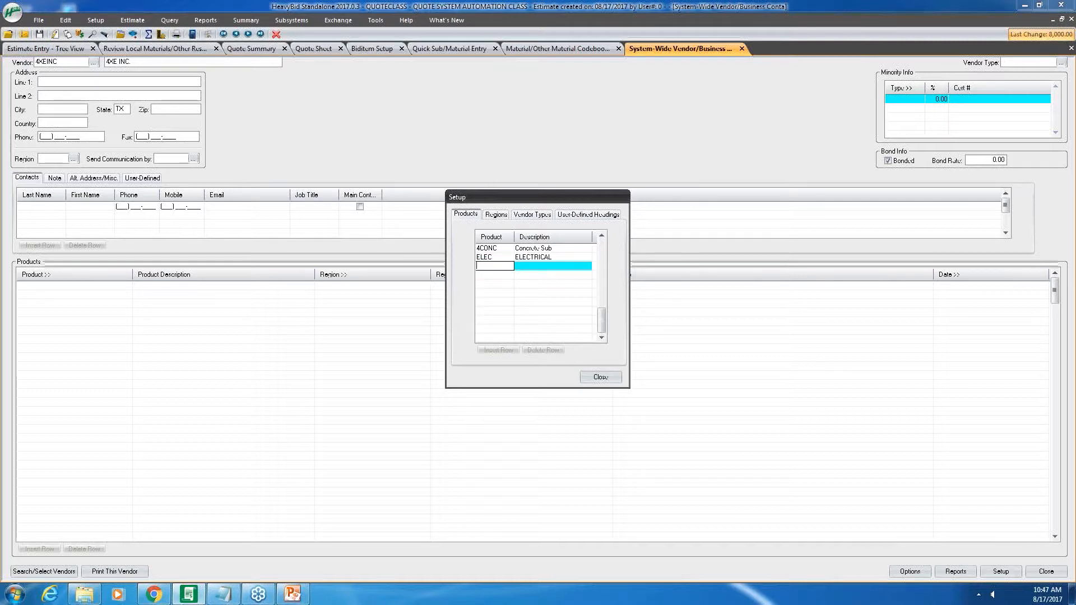
# Add the products STRIPE (STRIPING) and MAT (MATERIAL) to the vendor product setup.
pyautogui.write('STRIPE')
pyautogui.press('Tab')
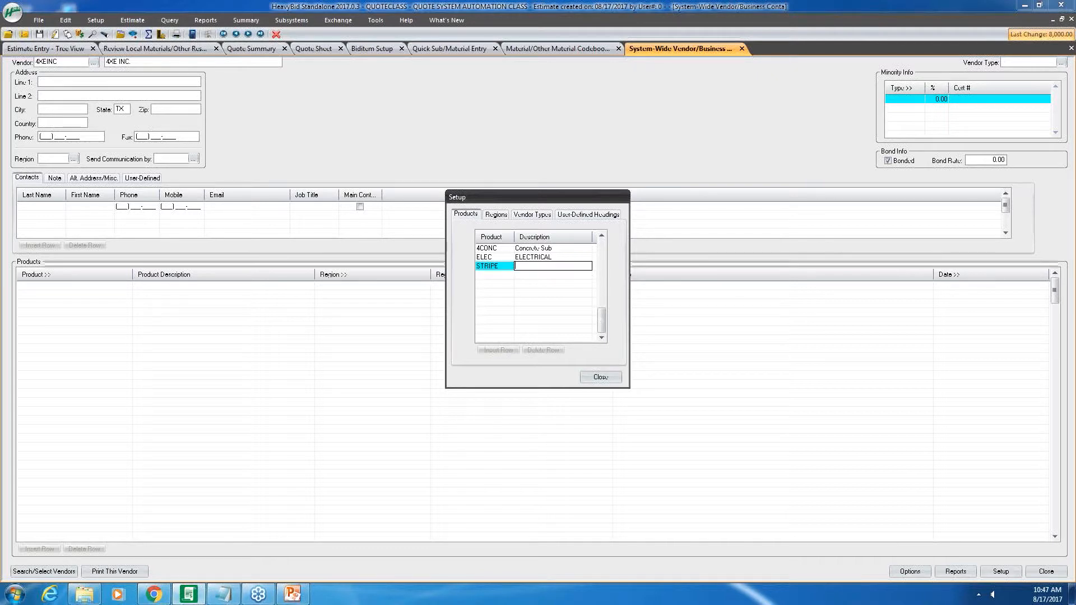
pyautogui.write('STRIPING')
pyautogui.press('Tab')
pyautogui.write('MAT')
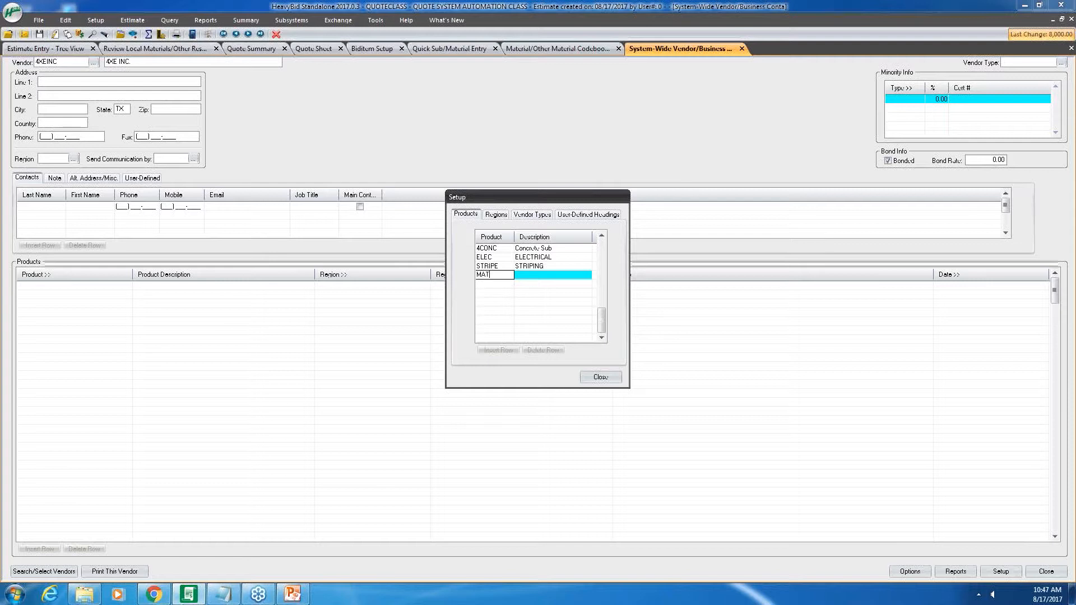
pyautogui.press('Tab')
pyautogui.write('MATERIAL')
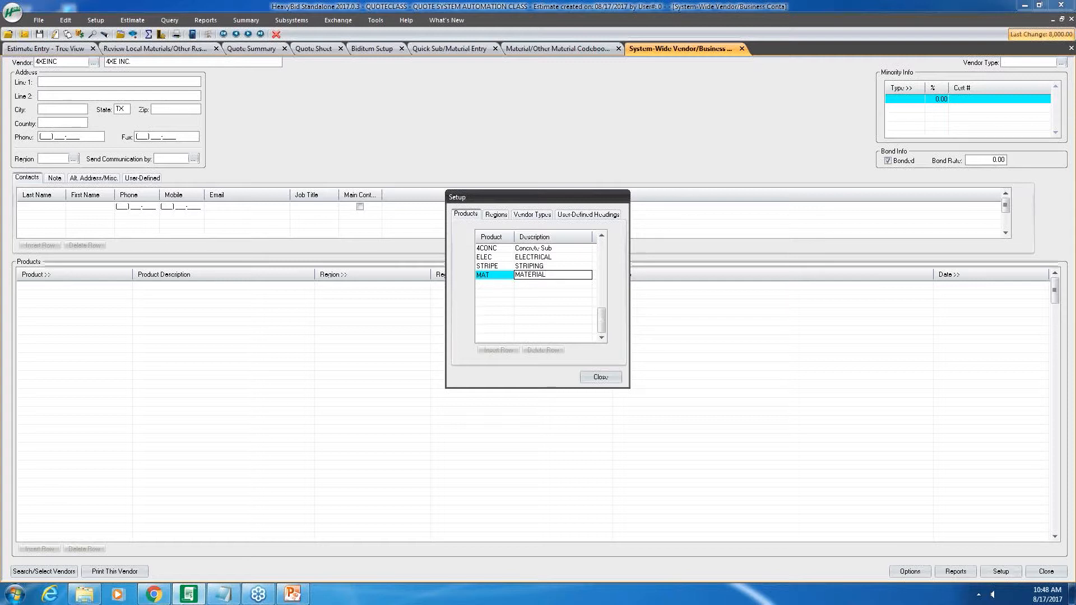
pyautogui.press('Tab')
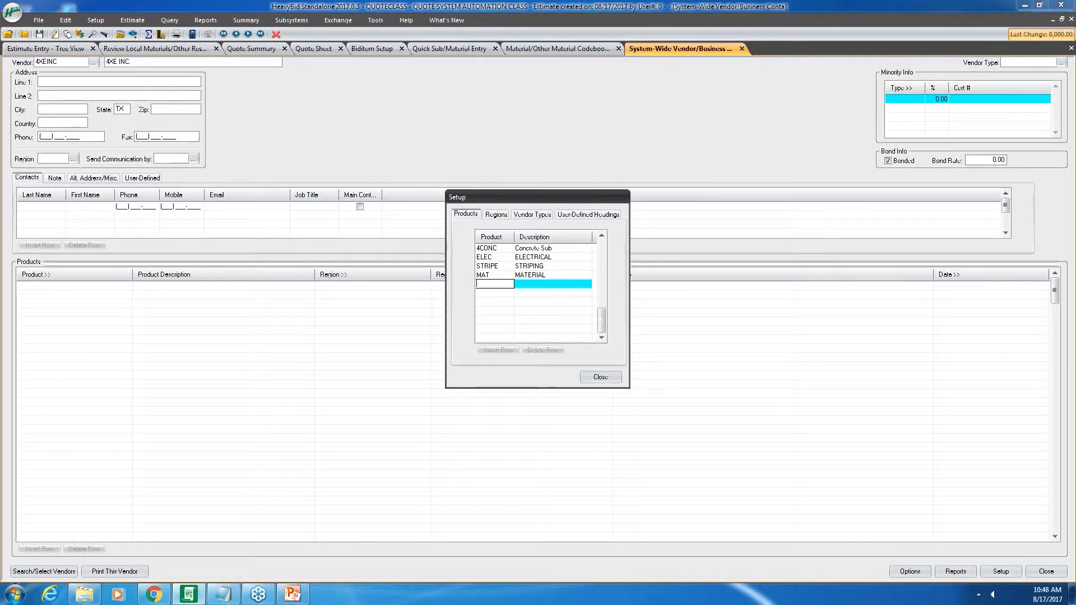
# Add a product with code SIGN and description SIGNAGE to the vendor product setup.
pyautogui.write('SIGN')
pyautogui.press('Tab')
pyautogui.write('SIGN')
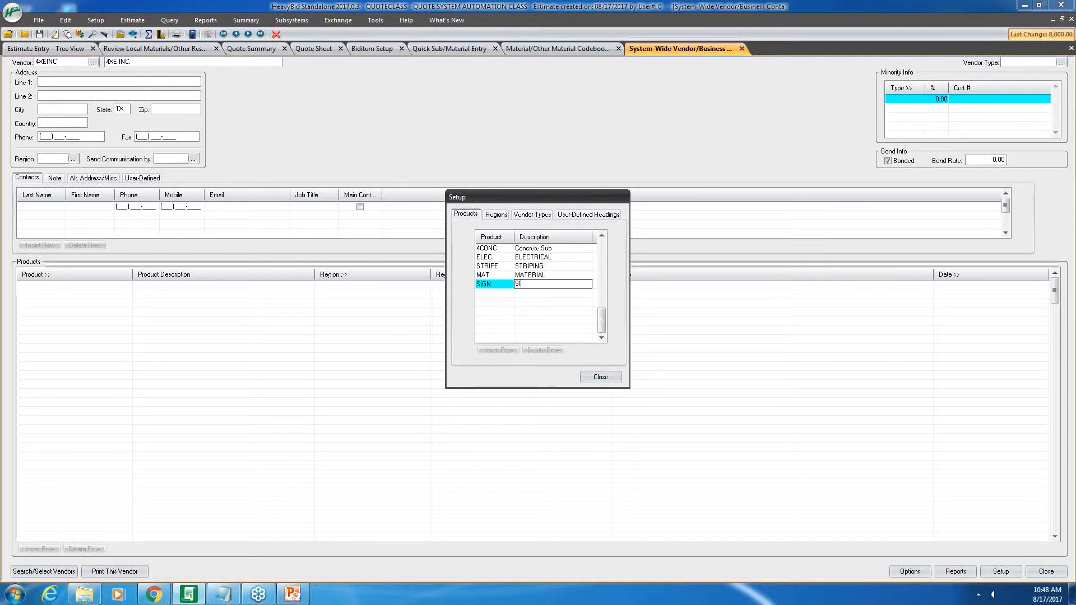
pyautogui.write('AGE')
pyautogui.press('Tab')
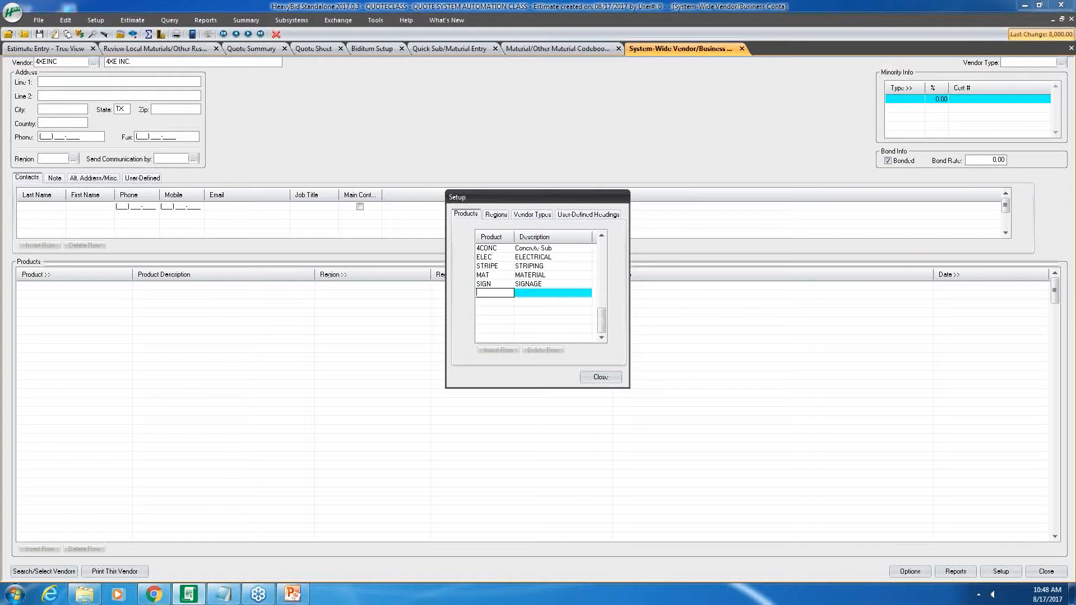
# Add a product with code SUB and description SUBCONTRACT to the vendor product setup.
pyautogui.write('SUB')
pyautogui.press('Tab')
pyautogui.write('SUB')
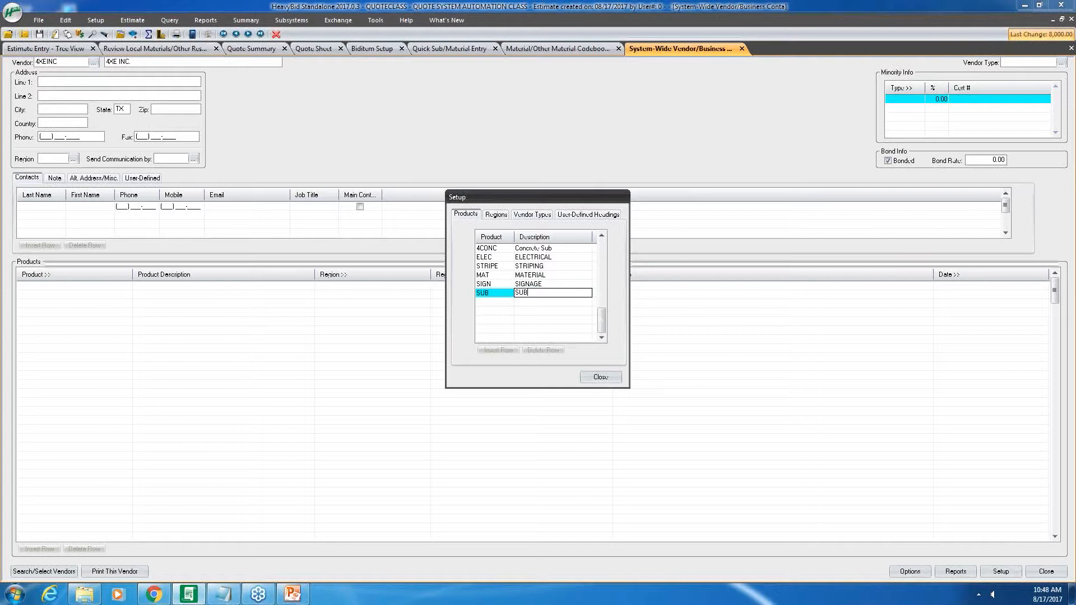
pyautogui.write('CONTRACT')
pyautogui.press('Tab')
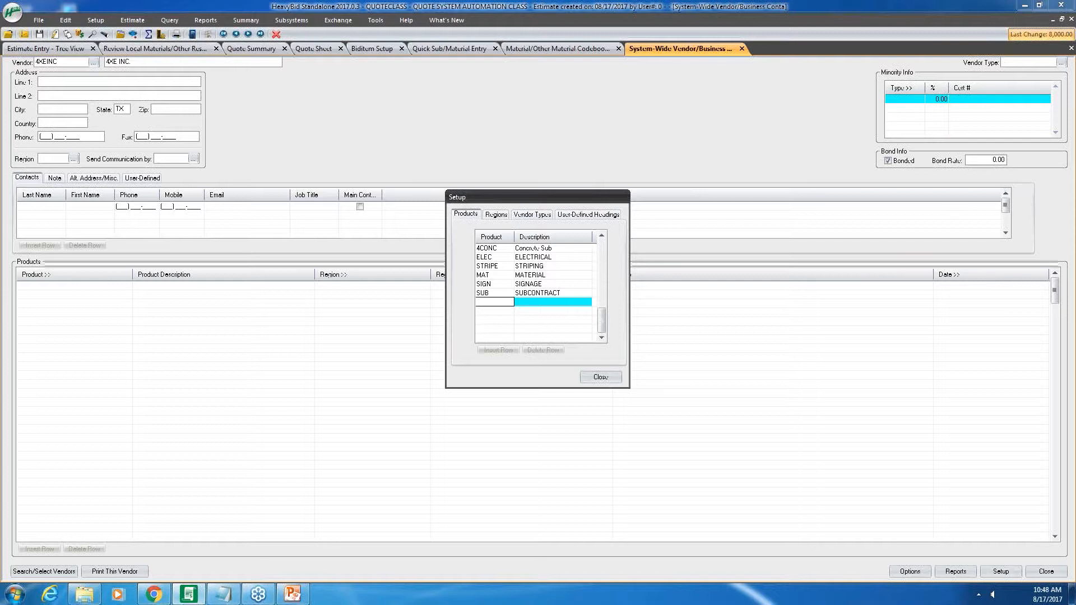
pyautogui.click(502, 257)
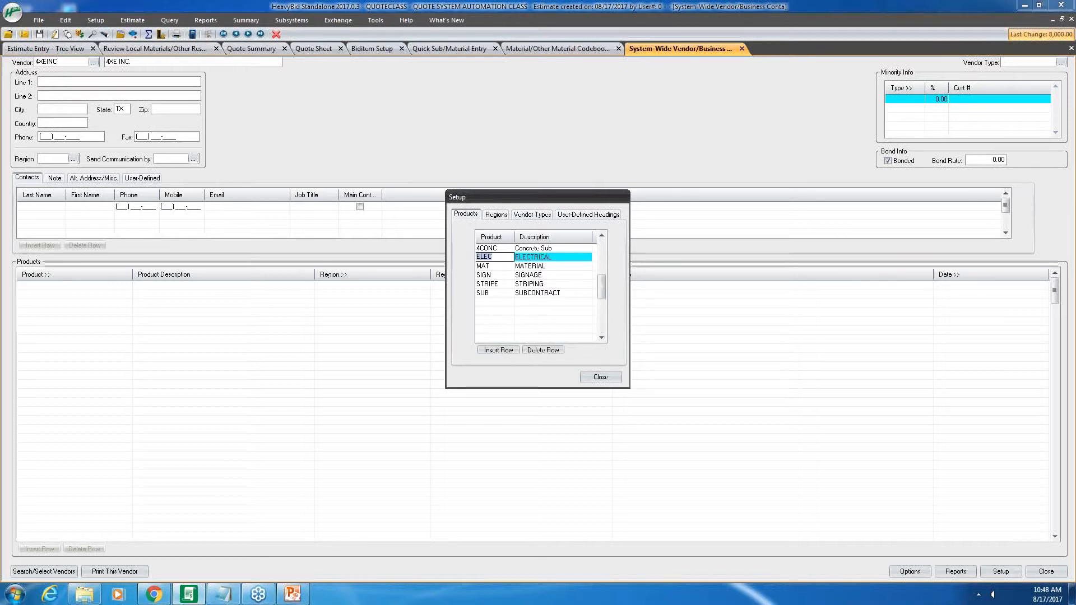
pyautogui.click(508, 267)
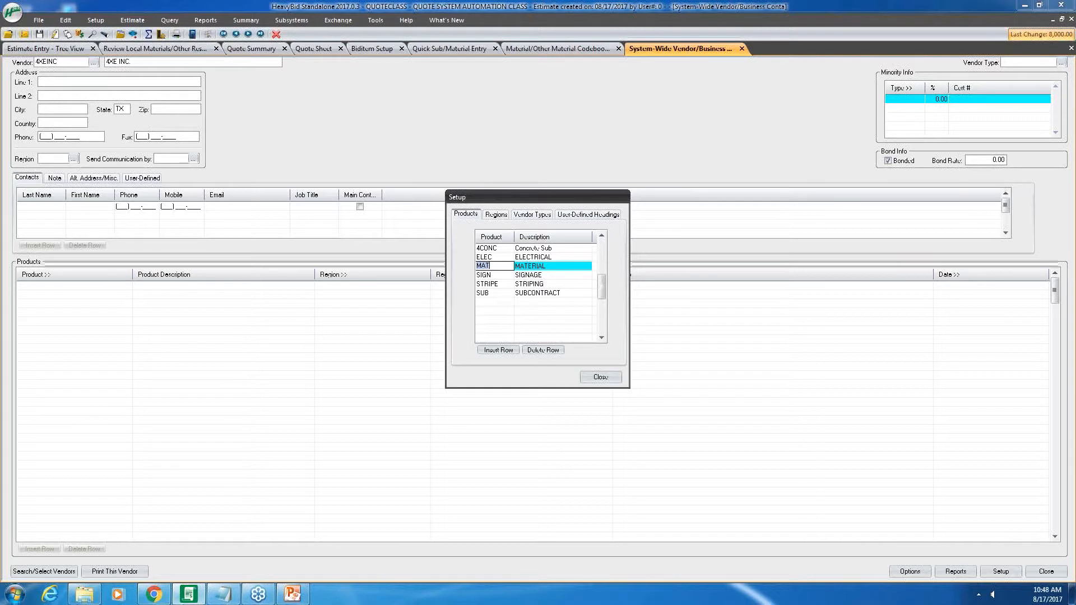
pyautogui.click(505, 283)
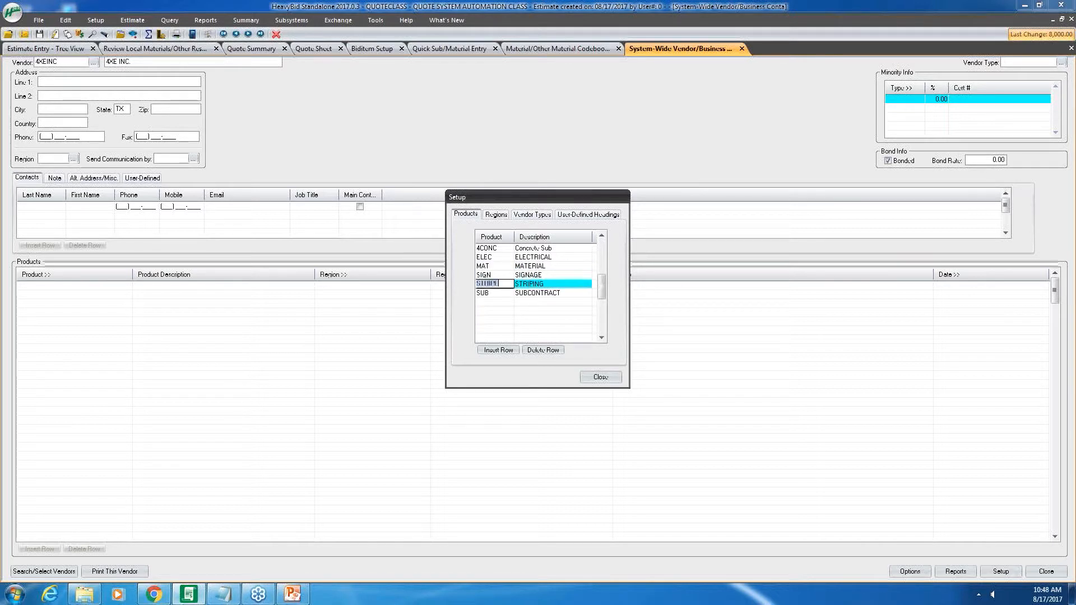
pyautogui.click(506, 294)
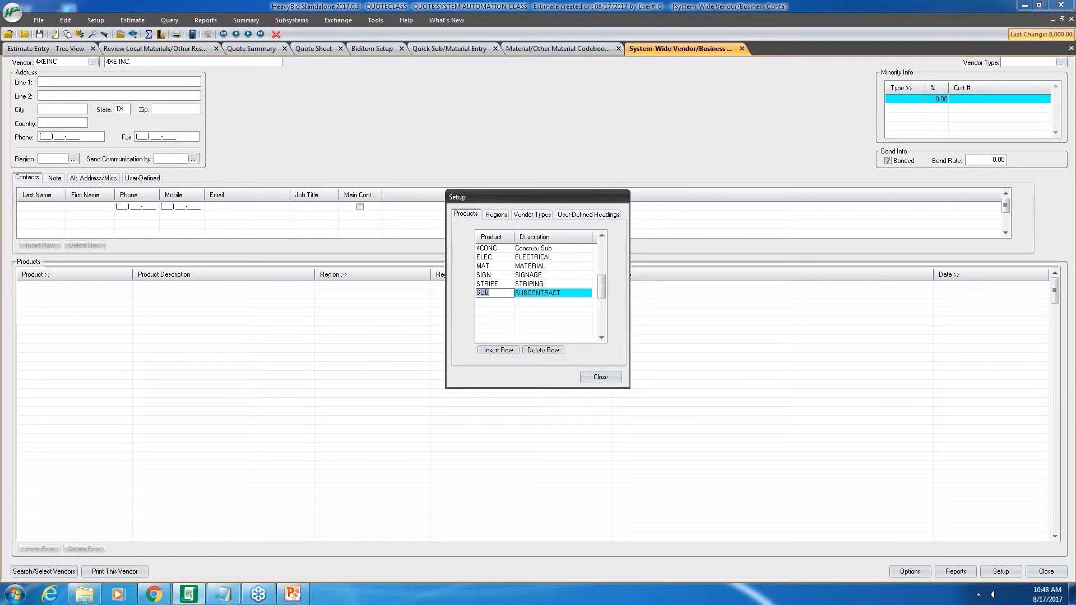
# Add the regions N (NORTH) and S (SOUTH) to the vendor region setup.
pyautogui.click(497, 215)
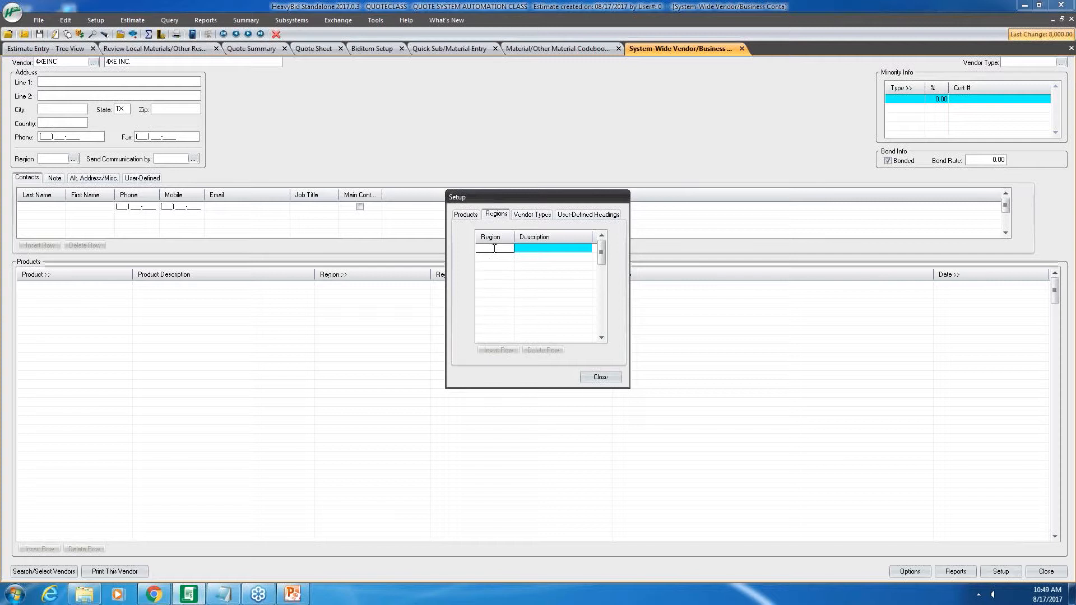
pyautogui.write('N')
pyautogui.press('Tab')
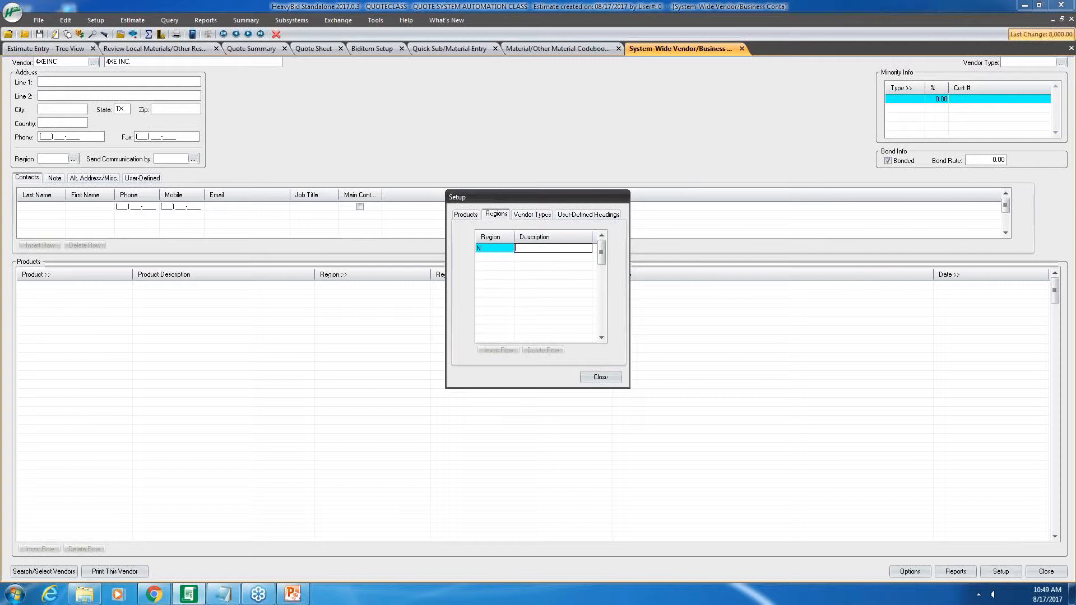
pyautogui.write('NORTH')
pyautogui.press('Tab')
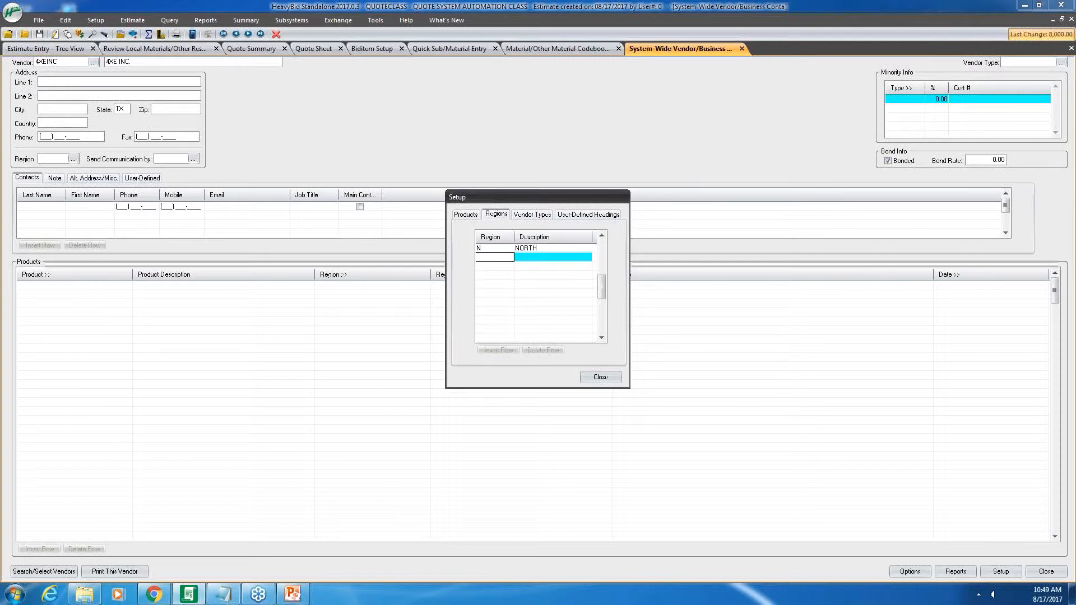
pyautogui.write('S')
pyautogui.press('Tab')
pyautogui.write('SOUTH')
pyautogui.press('Tab')
# Add the regions E (EAST) and W (WEST) to the vendor region setup and close the setup.
pyautogui.write('E')
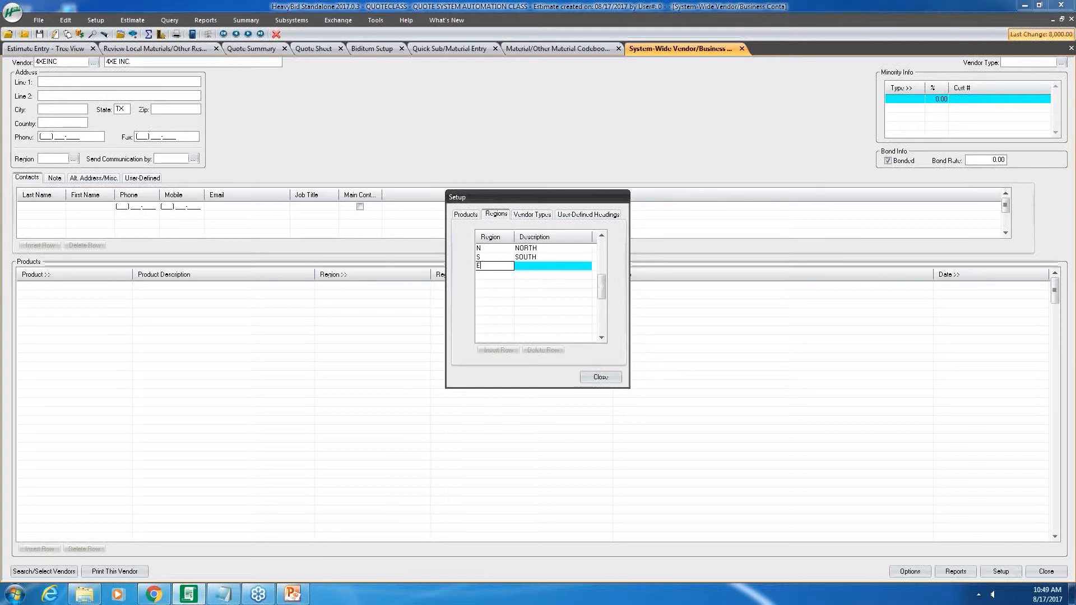
pyautogui.press('Tab')
pyautogui.write('EAST')
pyautogui.press('Tab')
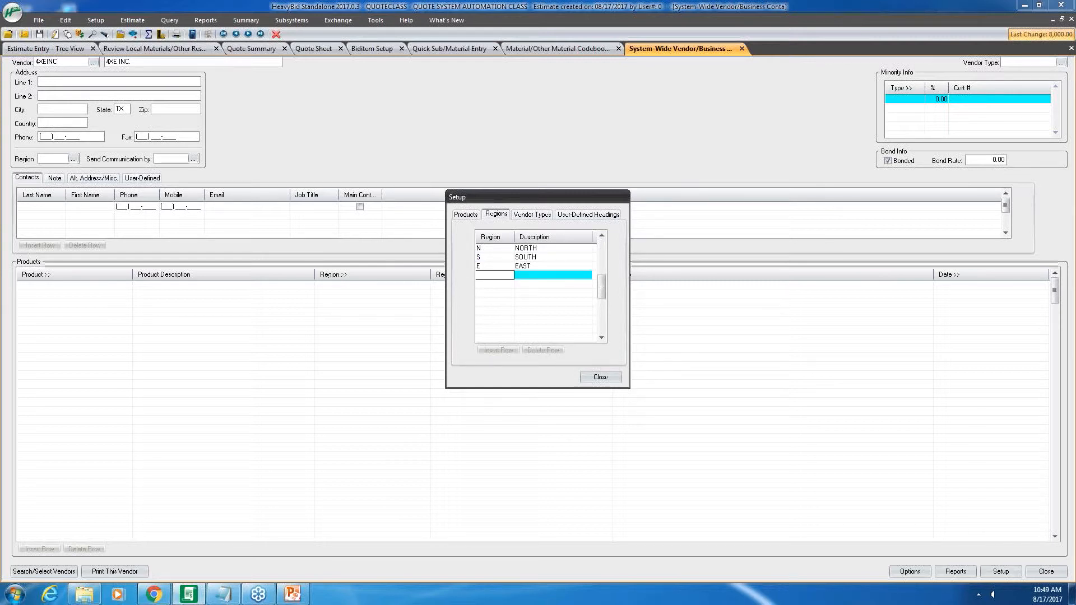
pyautogui.write('W')
pyautogui.press('Tab')
pyautogui.write('WEST')
pyautogui.press('Tab')
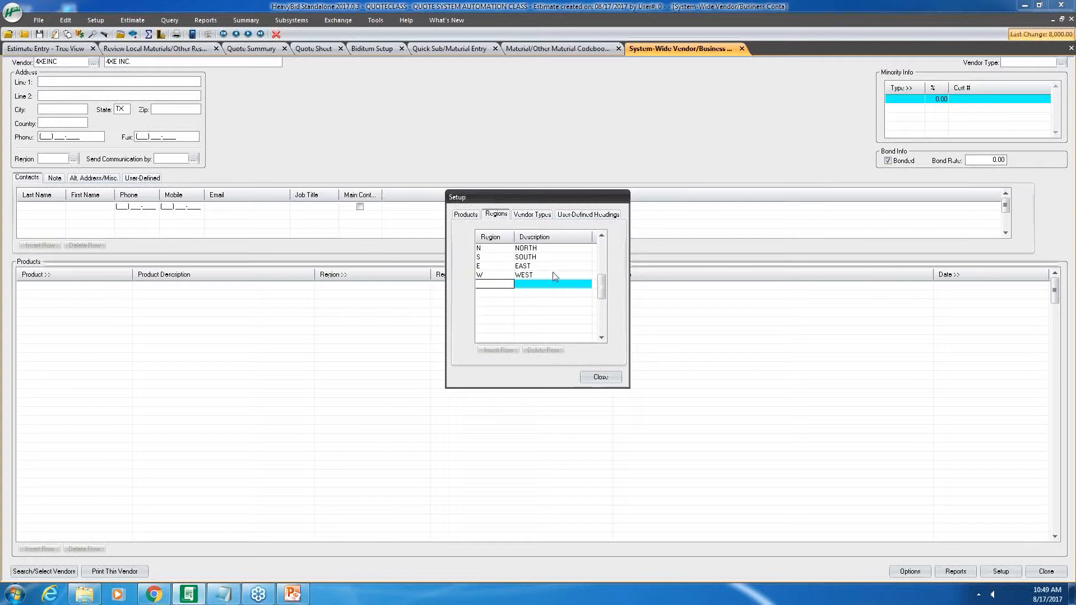
pyautogui.click(598, 379)
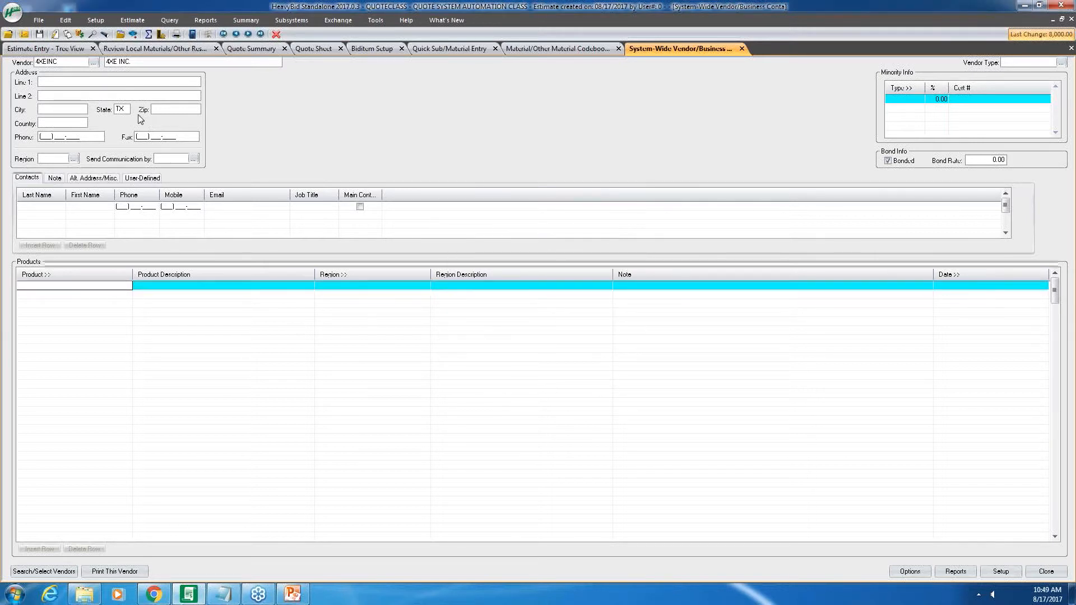
# Assign the product MAT with region N to vendor 4XE INC.
pyautogui.click(35, 275)
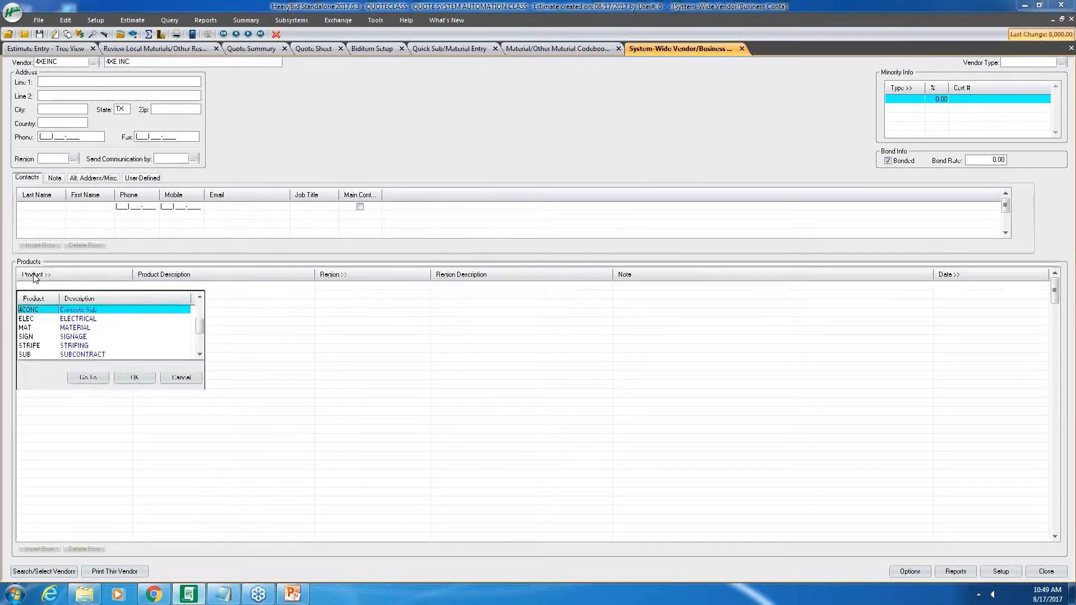
pyautogui.click(28, 329)
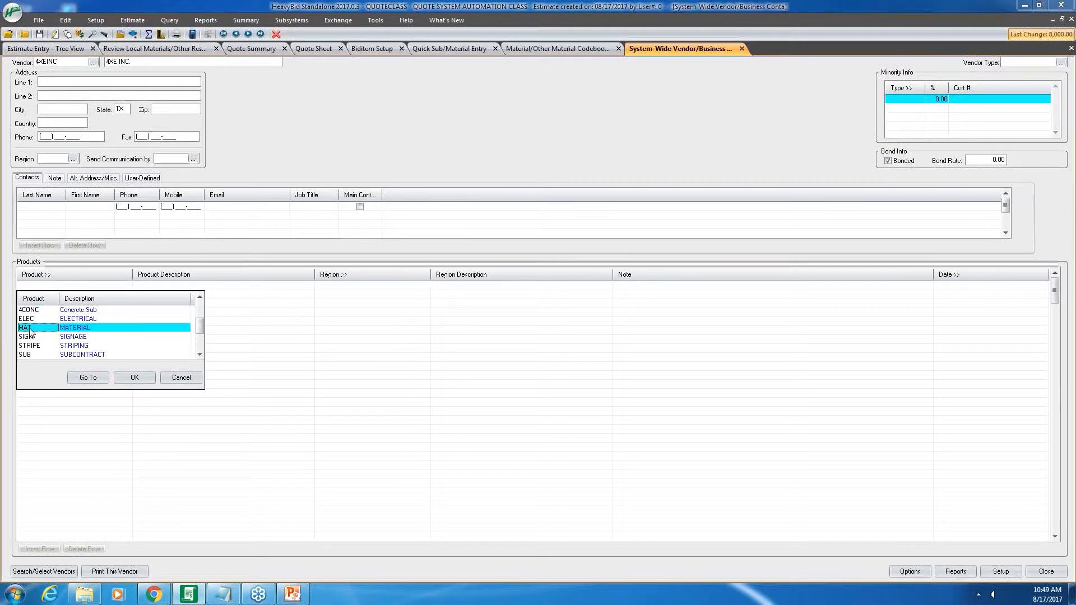
pyautogui.click(132, 377)
pyautogui.click(335, 276)
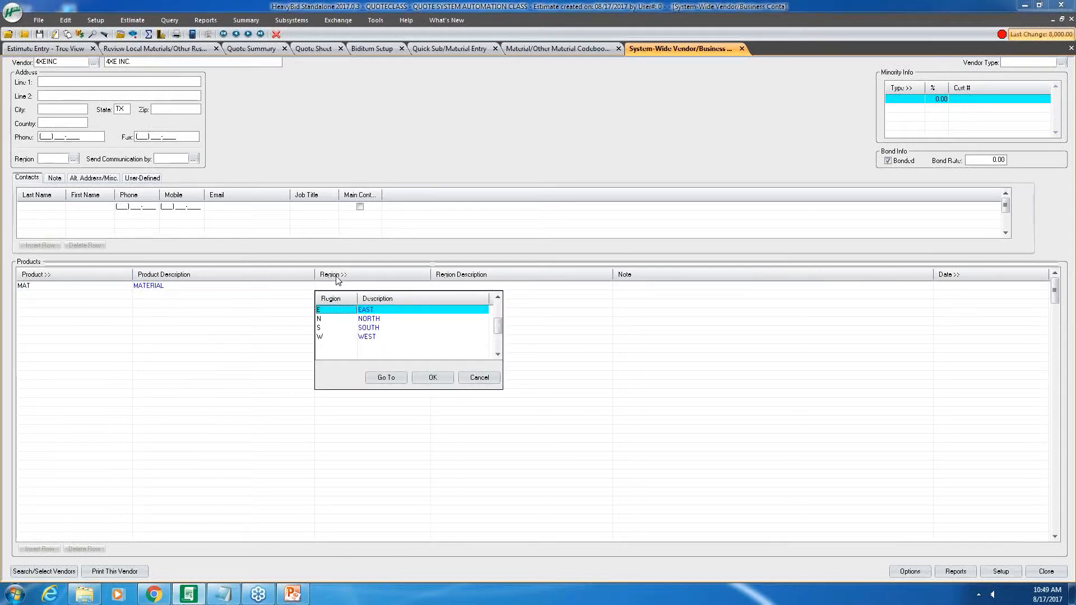
pyautogui.click(354, 323)
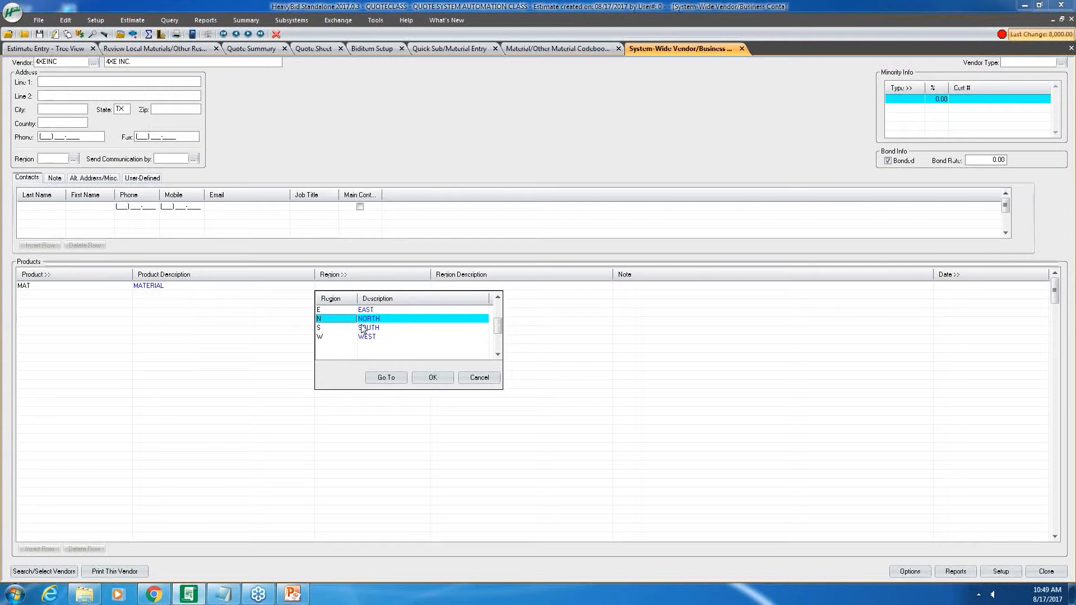
pyautogui.click(423, 375)
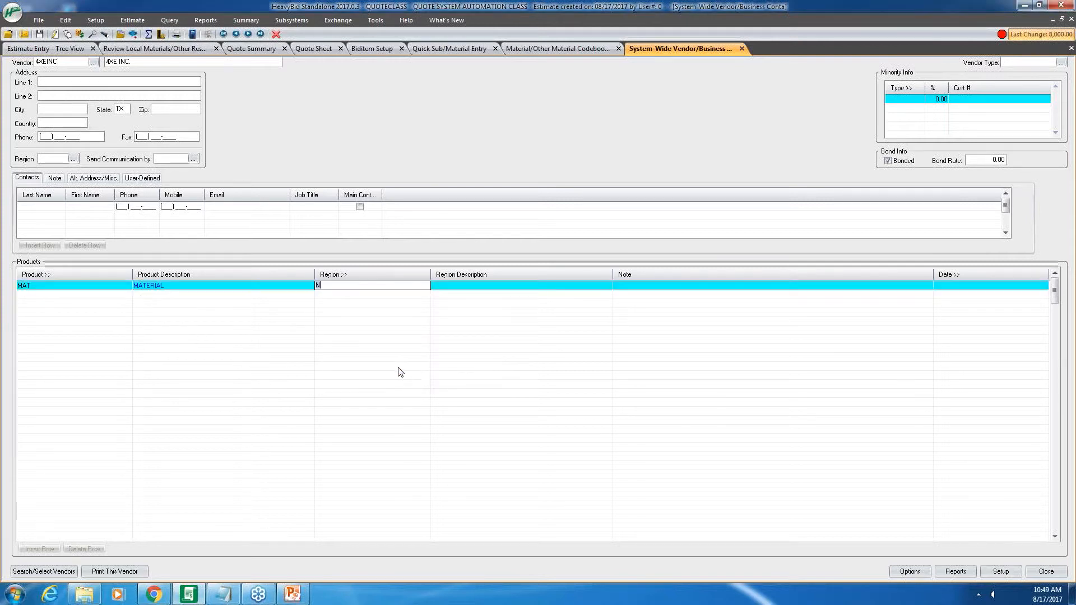
pyautogui.click(326, 295)
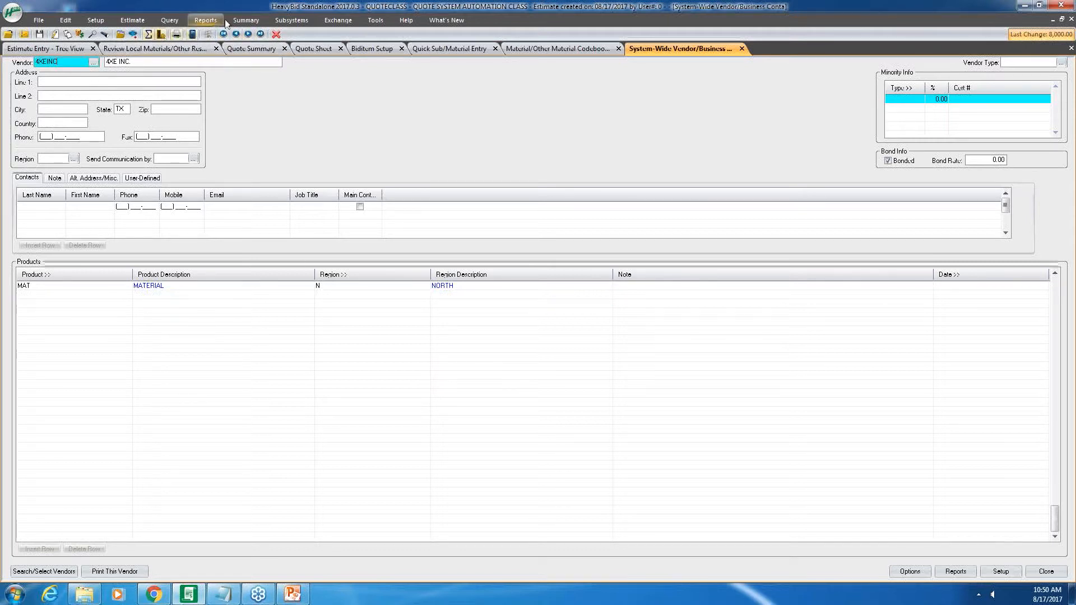
# Go to the next vendor record and assign it the product ELEC, leaving the region blank.
pyautogui.click(249, 34)
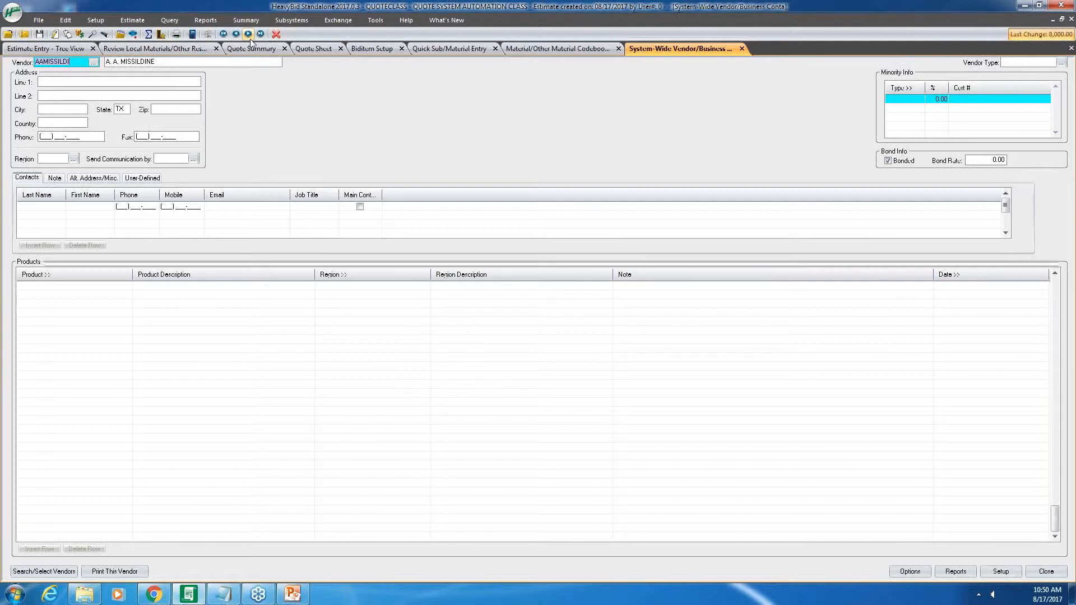
pyautogui.click(91, 281)
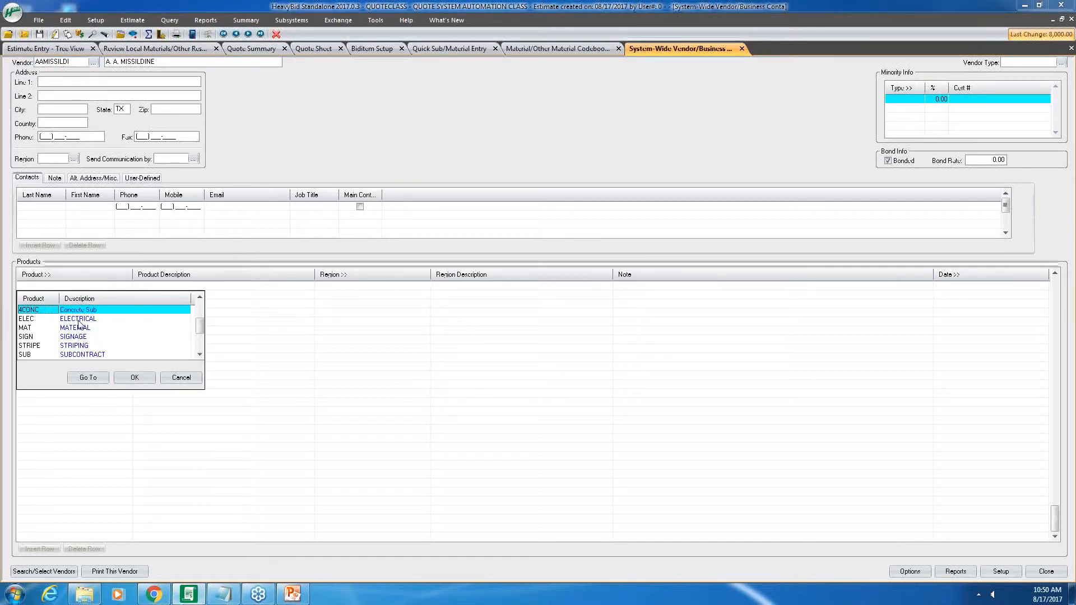
pyautogui.doubleClick(79, 319)
pyautogui.click(324, 286)
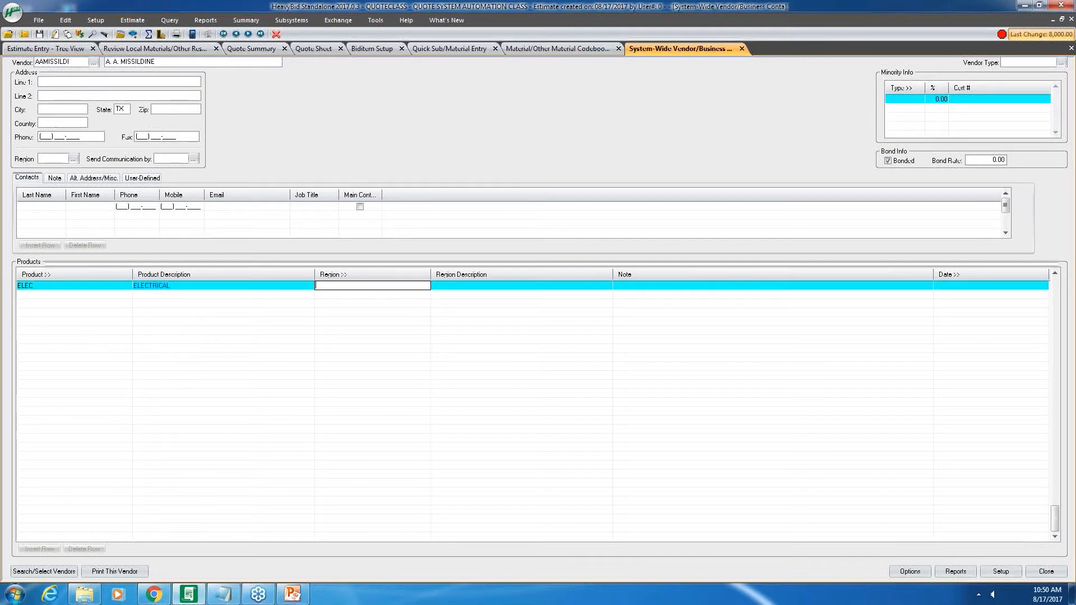
pyautogui.click(74, 295)
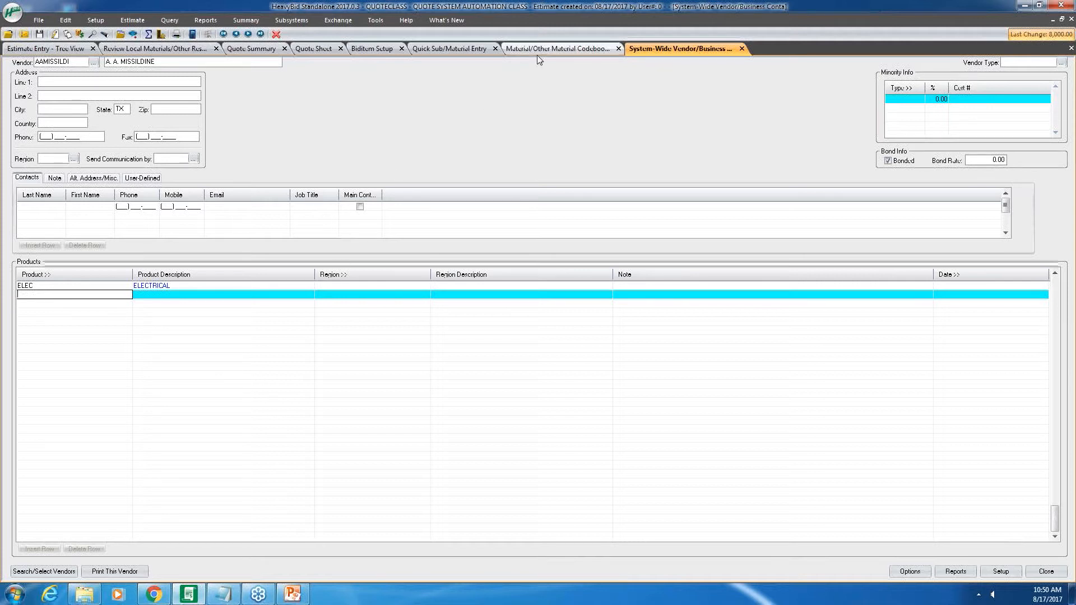
# Start Populate Folders from the quote summary, clear the optional region, and select the MAT folder.
pyautogui.click(250, 49)
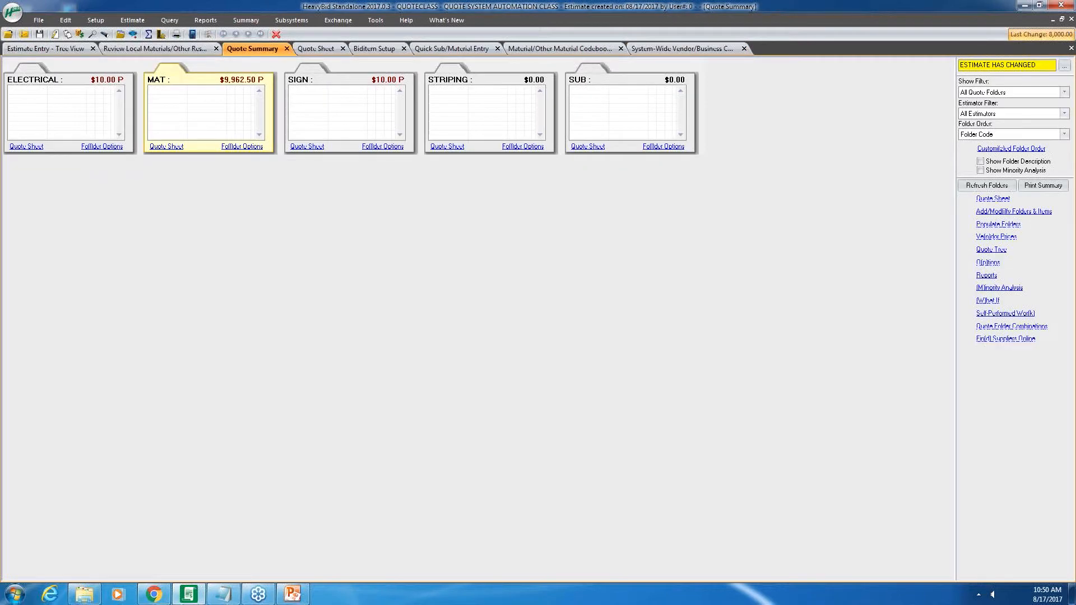
pyautogui.click(290, 21)
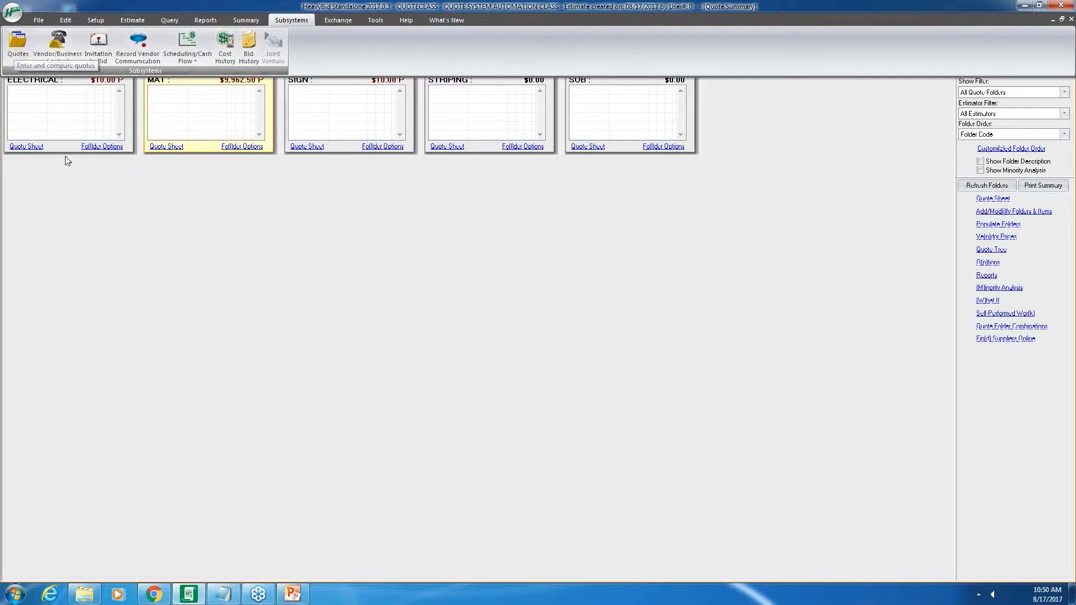
pyautogui.click(72, 188)
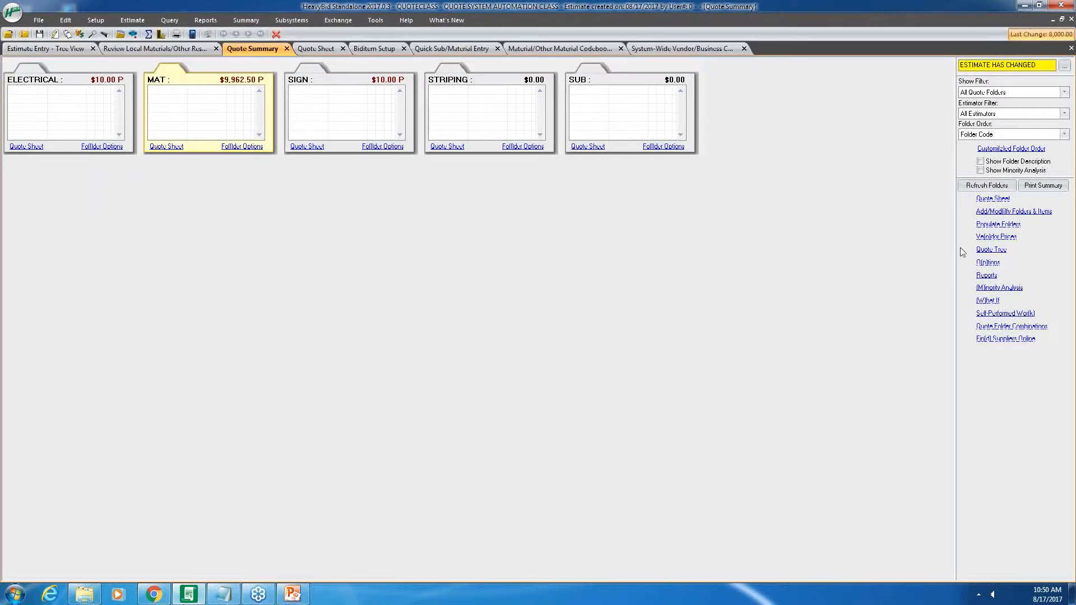
pyautogui.click(982, 225)
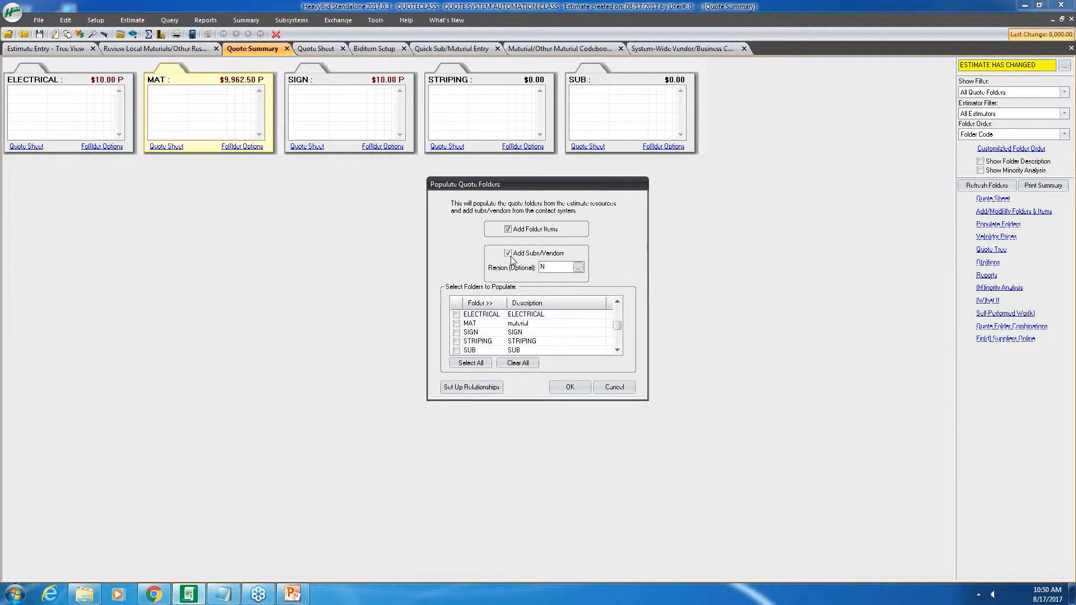
pyautogui.click(544, 267)
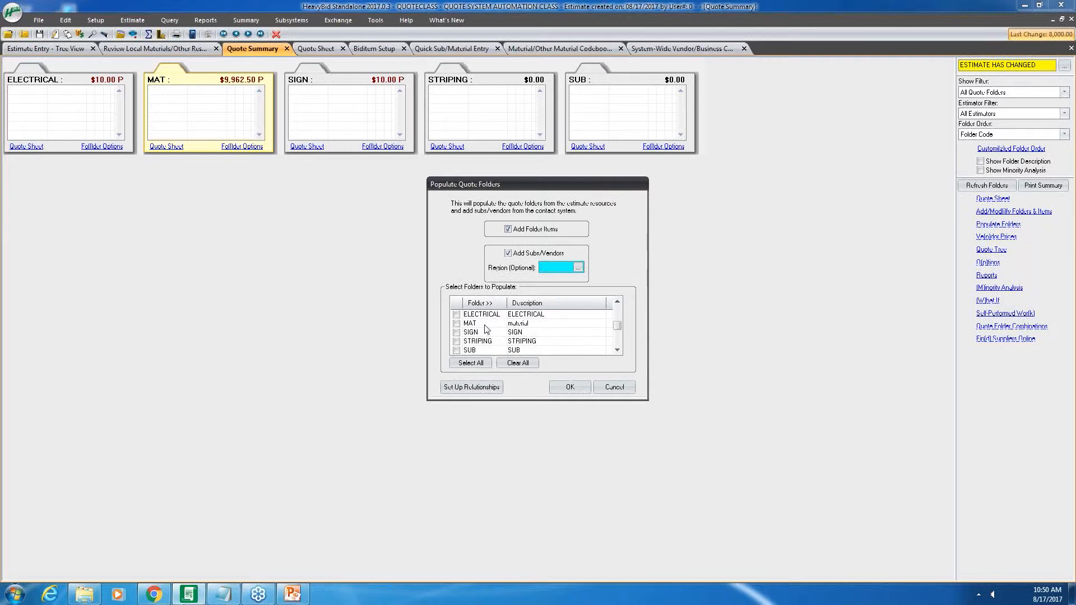
pyautogui.click(459, 324)
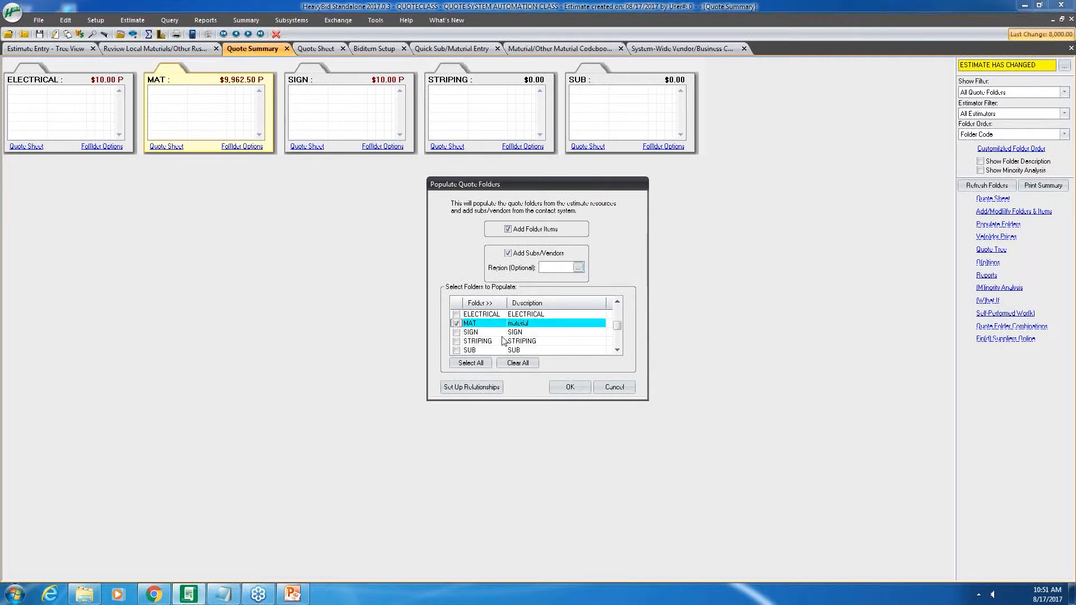
# Set up the MAT folder's relationship with product MAT, then save and close the folder relationships.
pyautogui.click(448, 387)
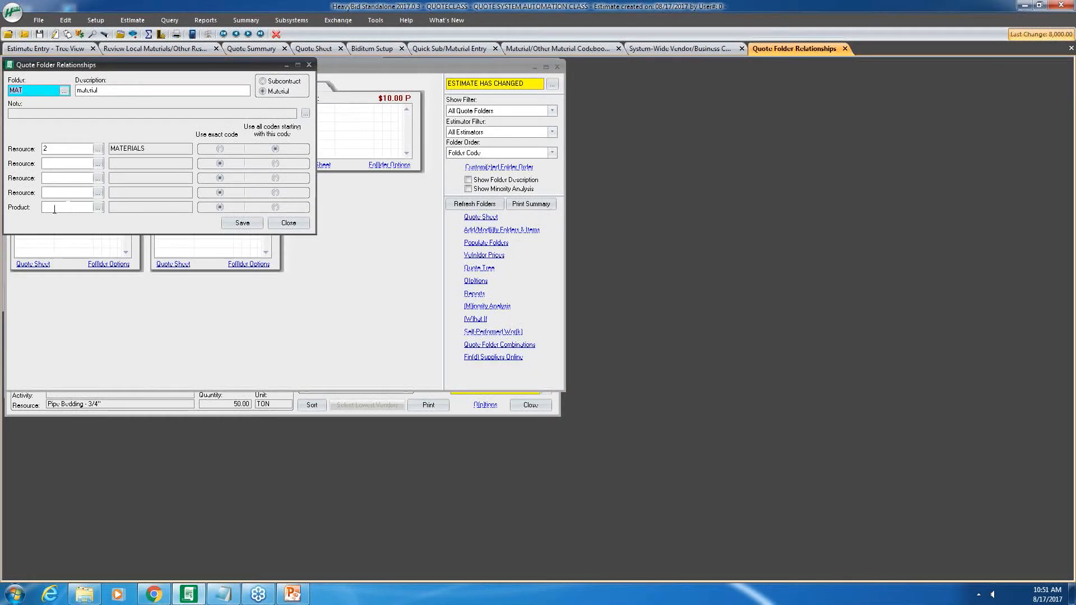
pyautogui.click(97, 207)
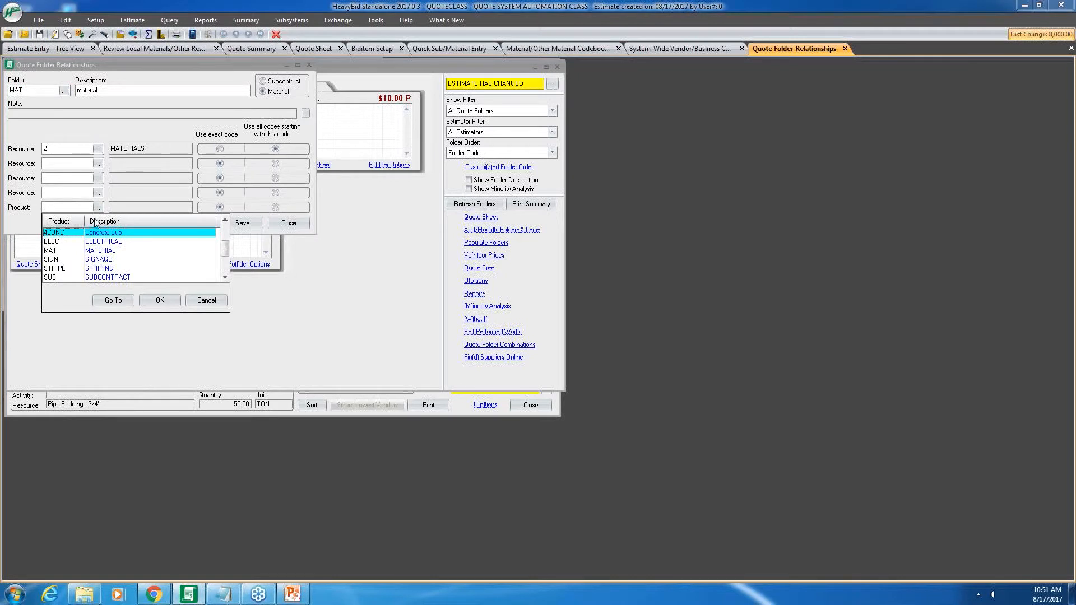
pyautogui.click(88, 251)
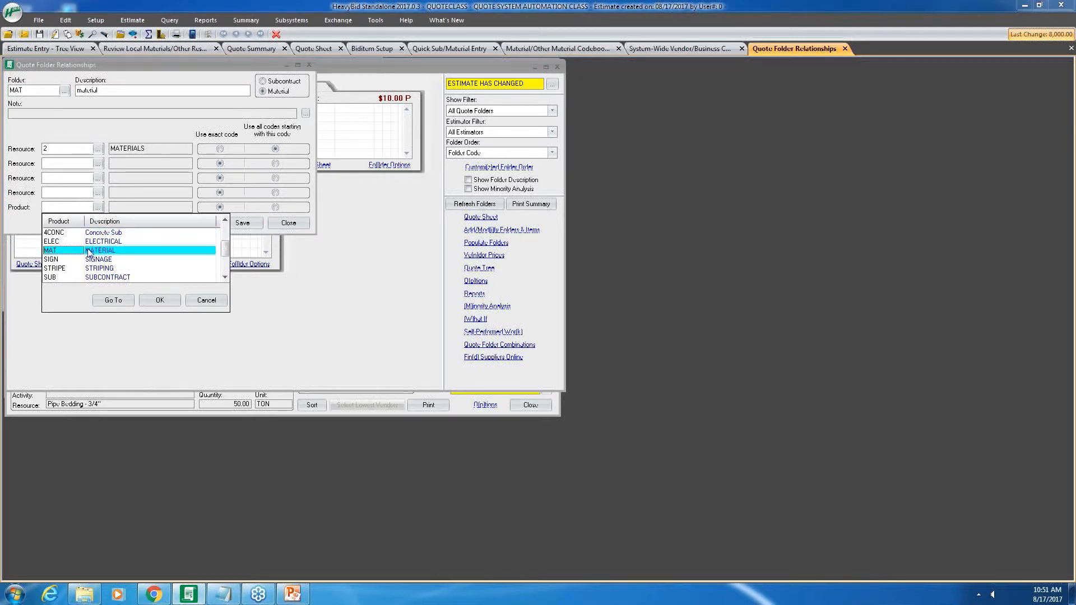
pyautogui.click(160, 301)
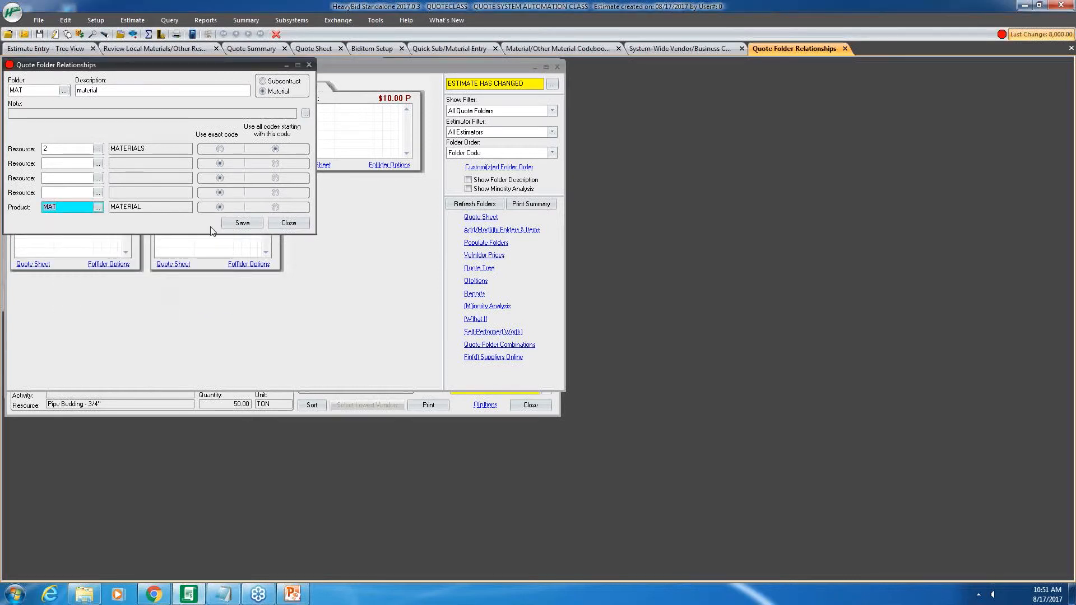
pyautogui.click(234, 222)
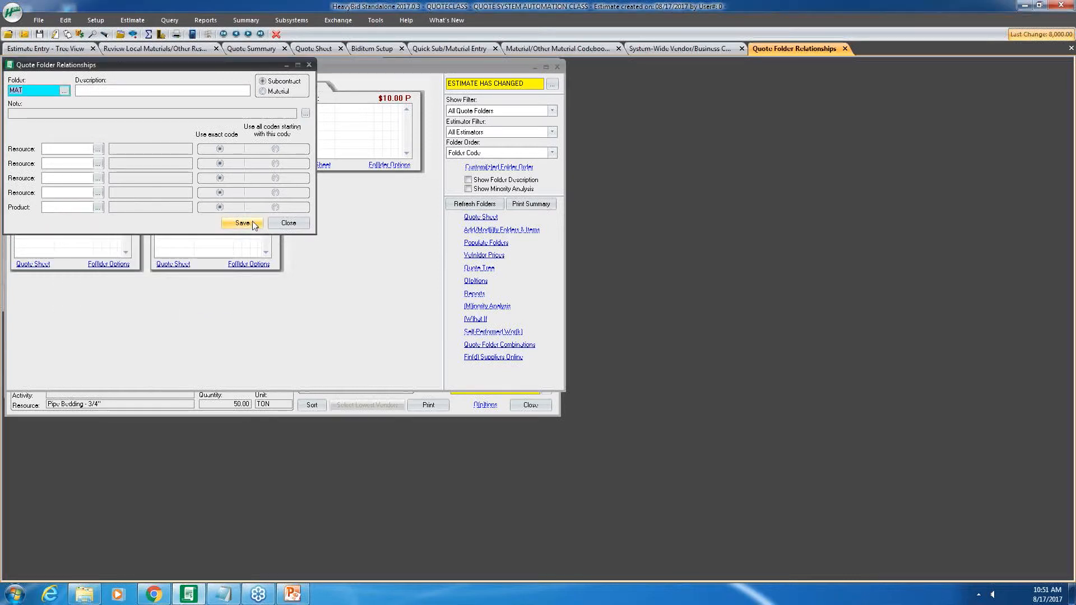
pyautogui.click(287, 224)
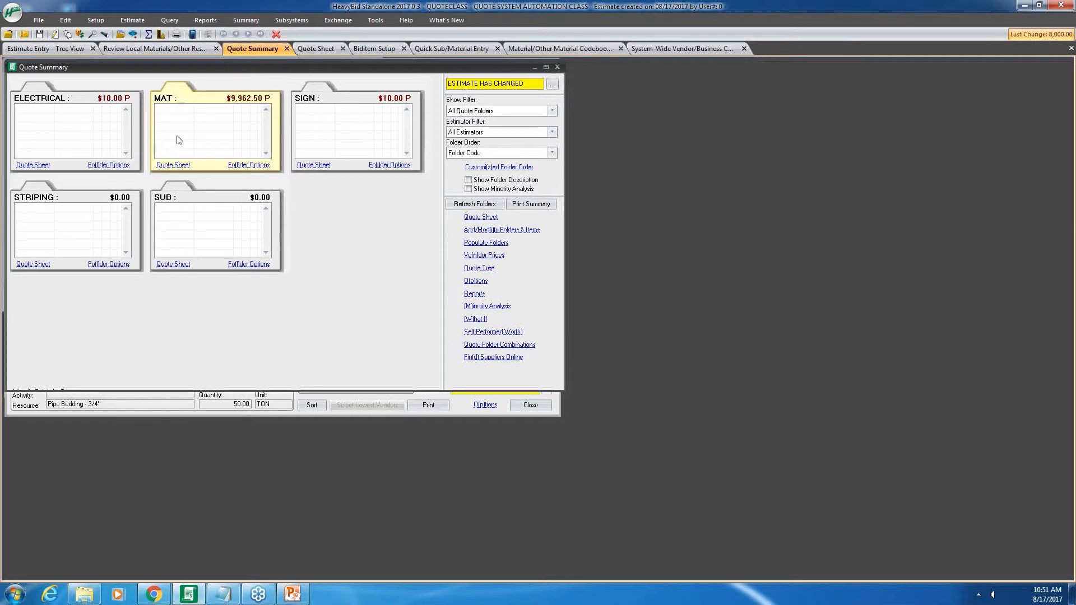
# Populate the MAT folder with its items and vendors, leaving the optional region blank, and open the folder's quote sheet.
pyautogui.click(464, 244)
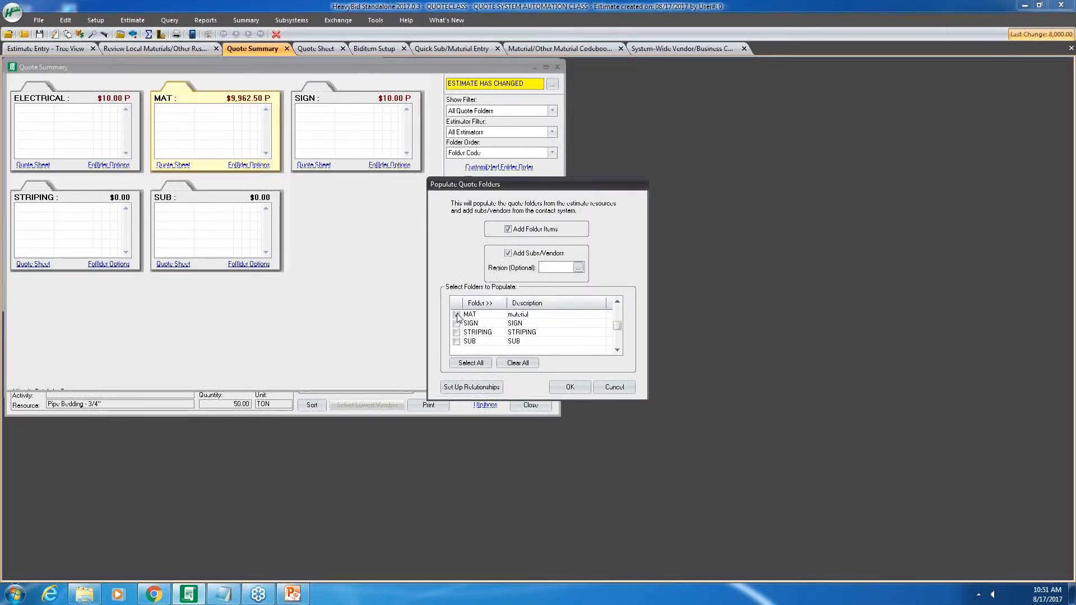
pyautogui.click(561, 387)
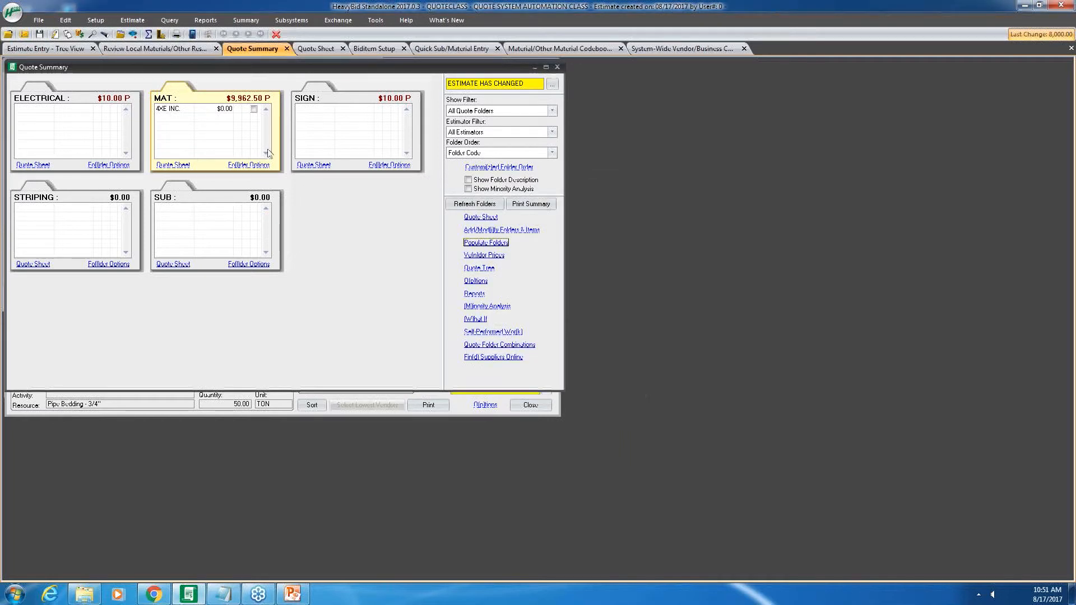
pyautogui.click(182, 112)
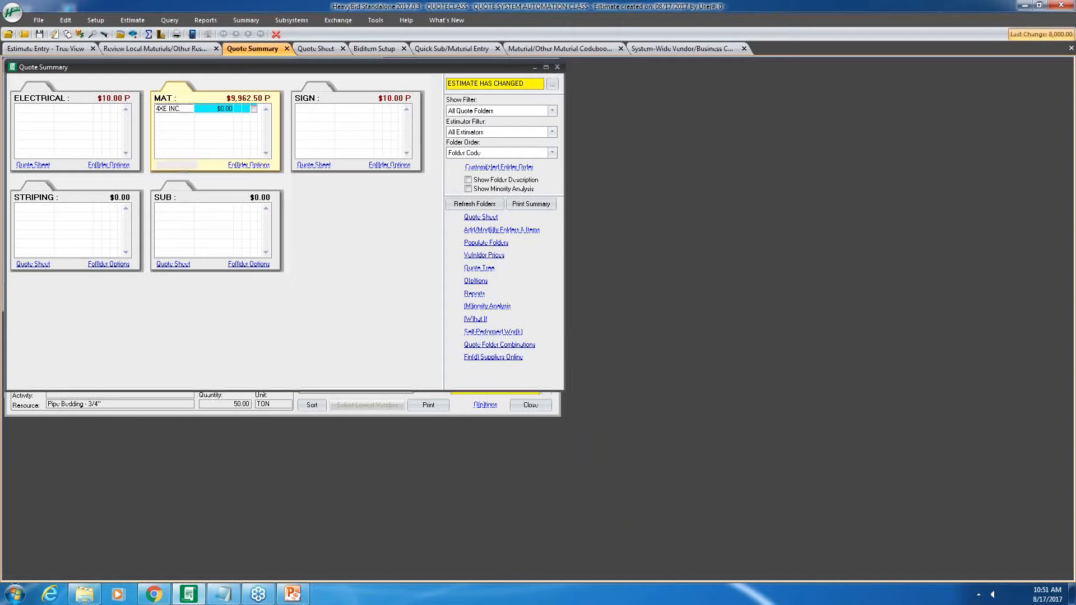
pyautogui.click(173, 165)
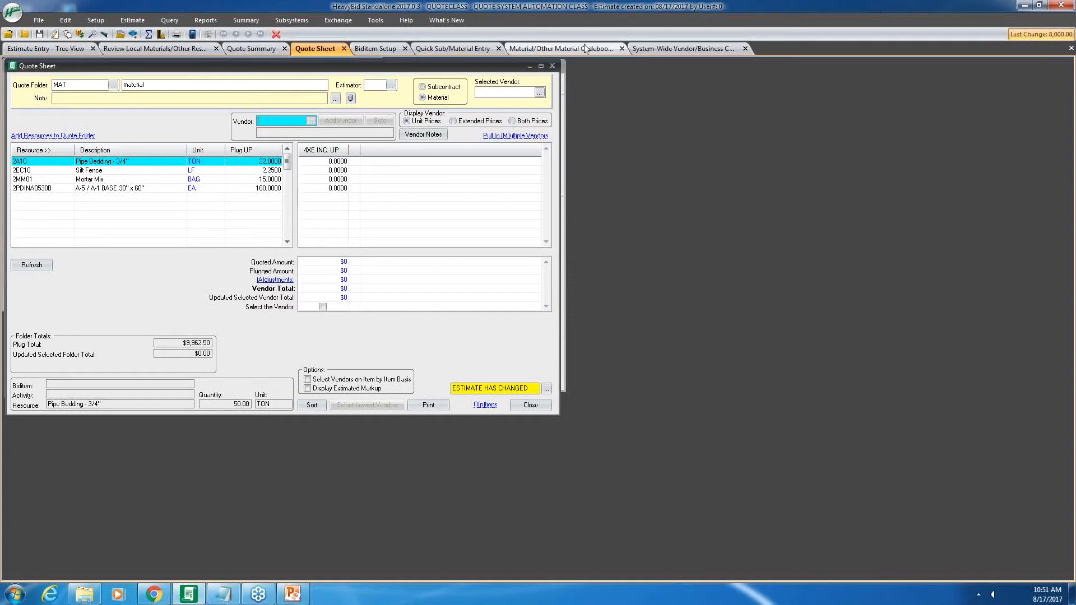
# Examine the product and region assigned to vendor 4XE INC. in the vendor contact system against the MAT quote sheet.
pyautogui.click(663, 48)
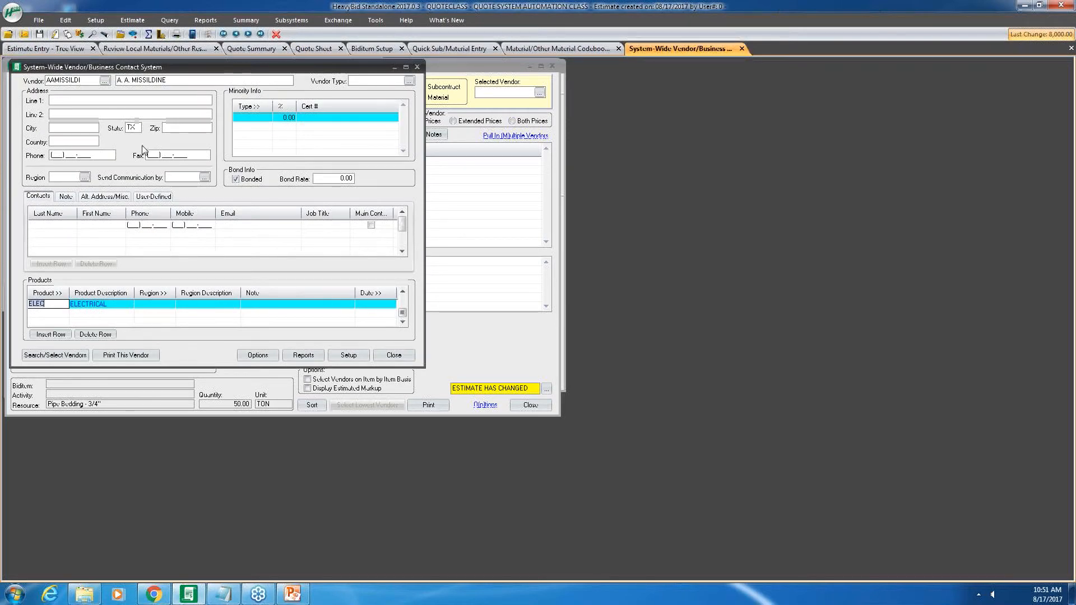
pyautogui.click(68, 79)
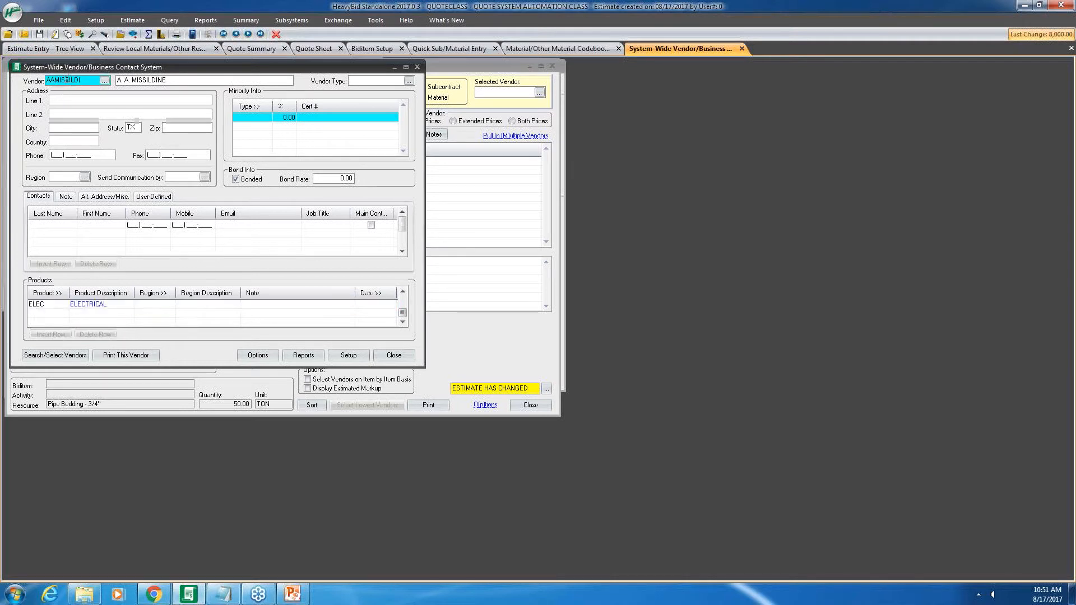
pyautogui.click(236, 33)
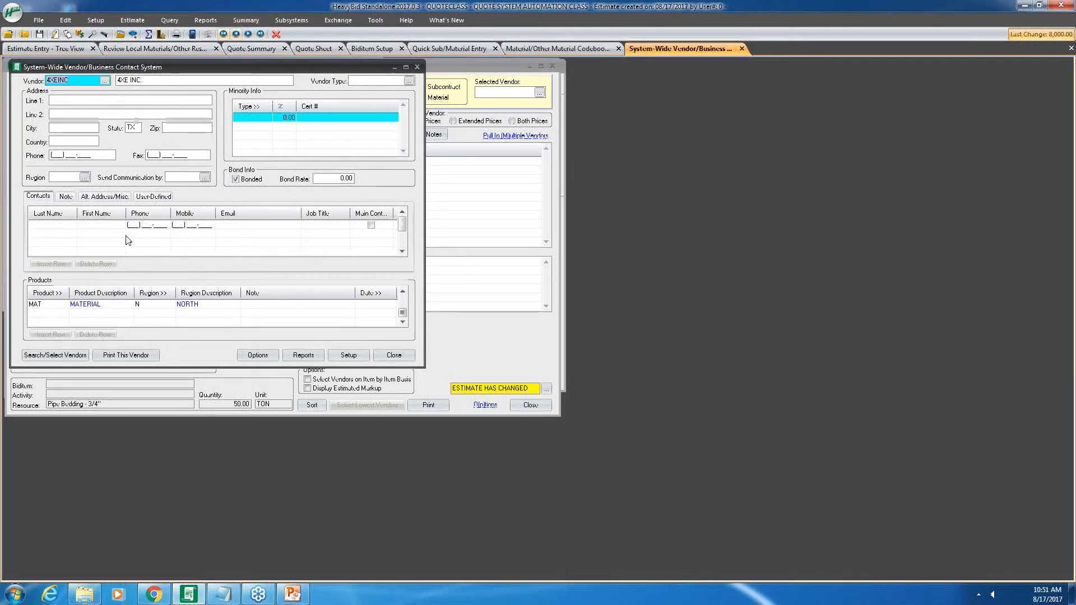
pyautogui.click(53, 304)
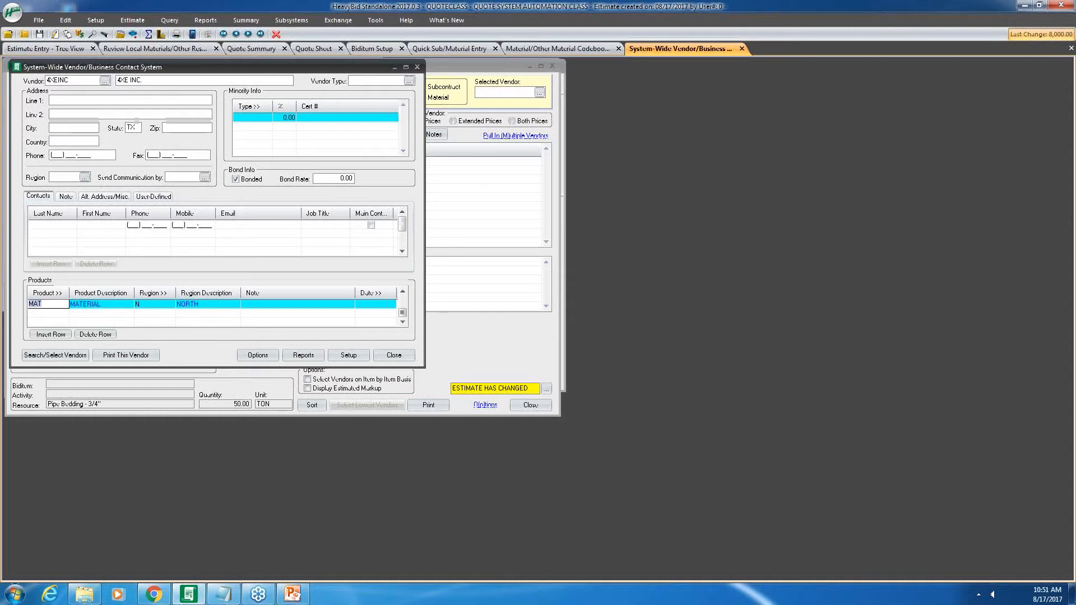
pyautogui.click(479, 194)
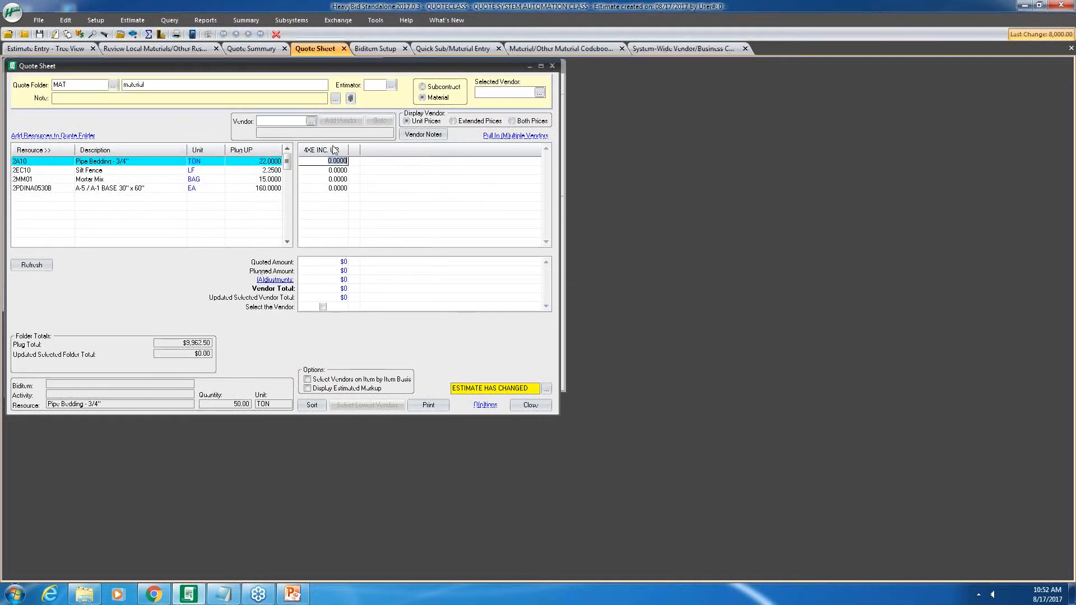
pyautogui.click(661, 49)
pyautogui.press('Down')
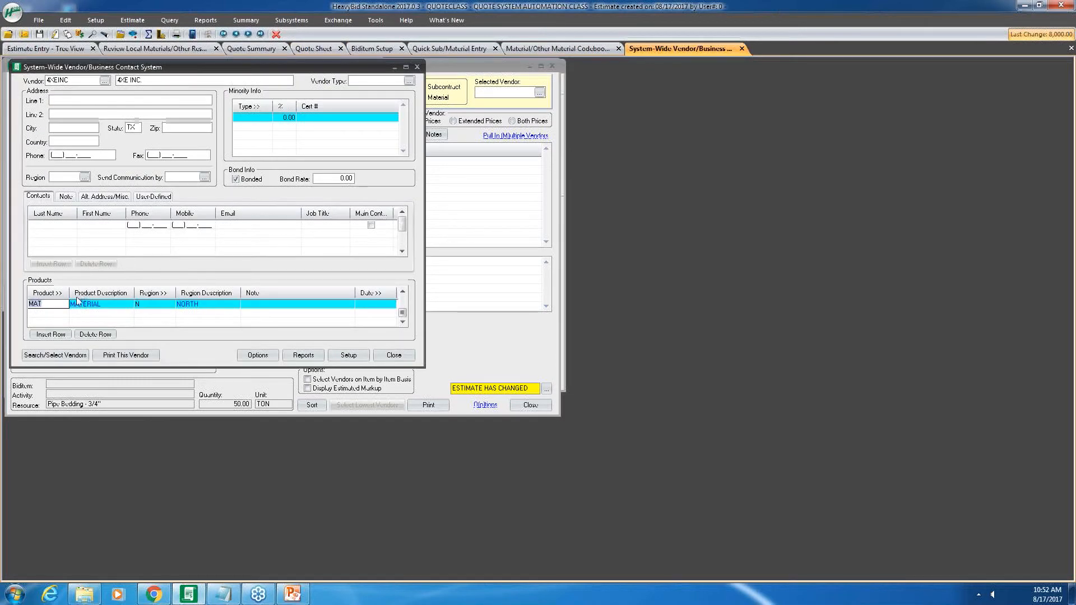
pyautogui.click(60, 307)
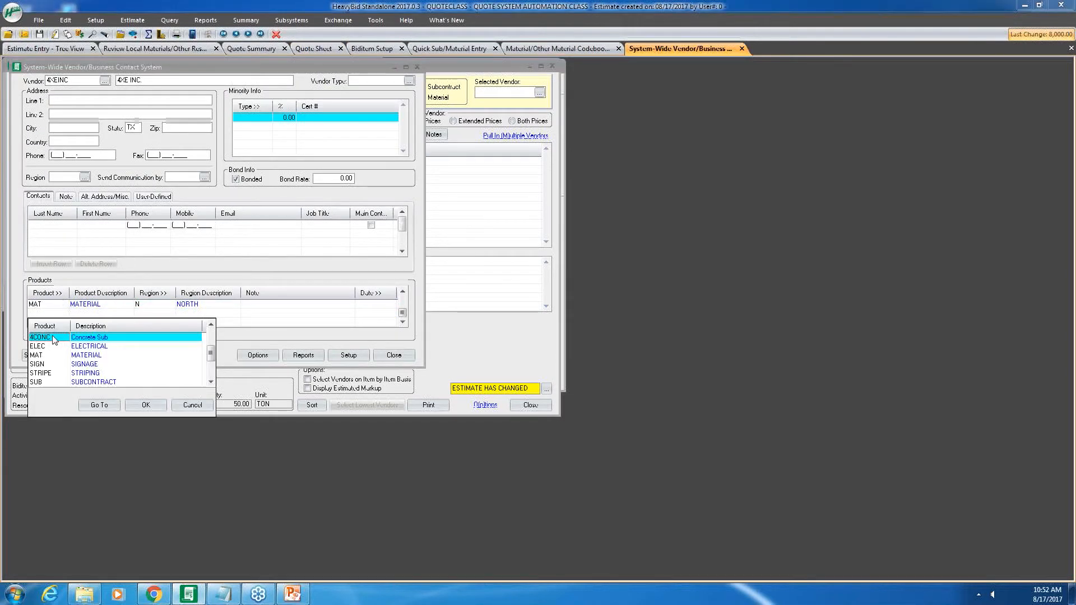
pyautogui.click(48, 354)
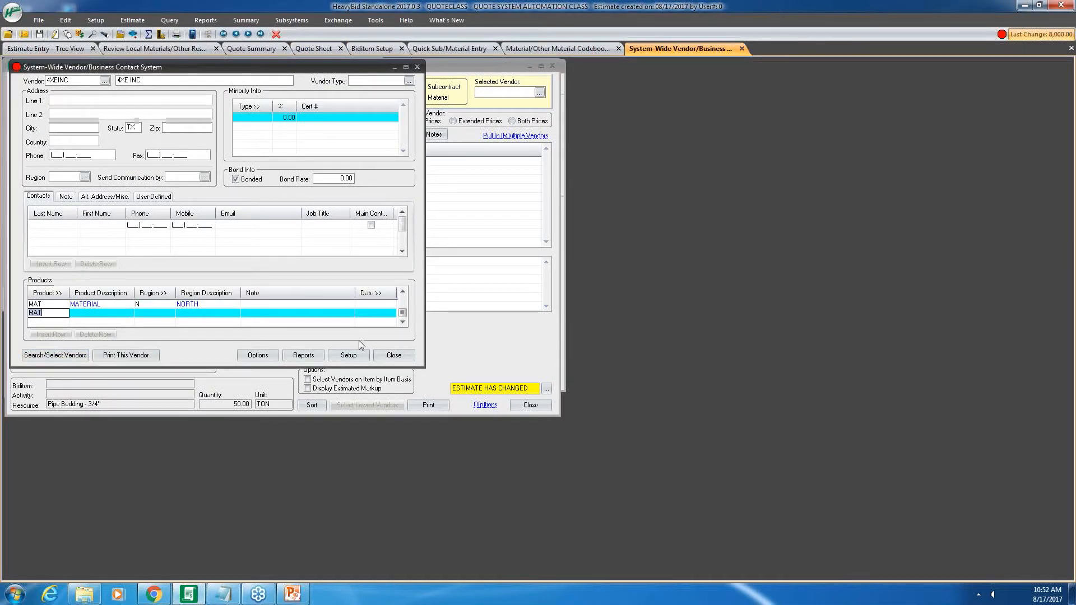
pyautogui.rightClick(63, 315)
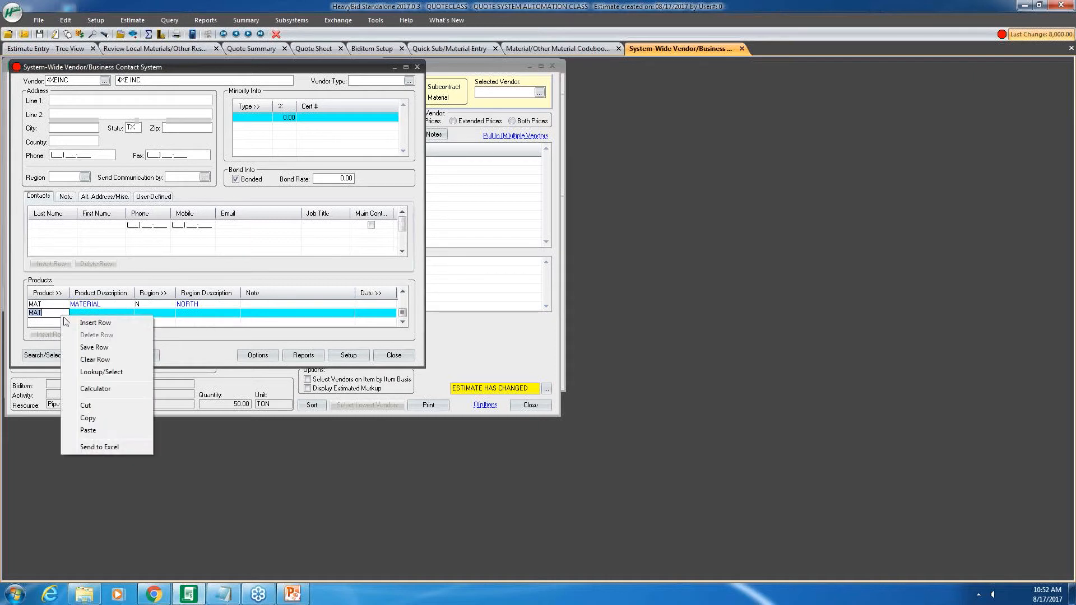
pyautogui.click(67, 352)
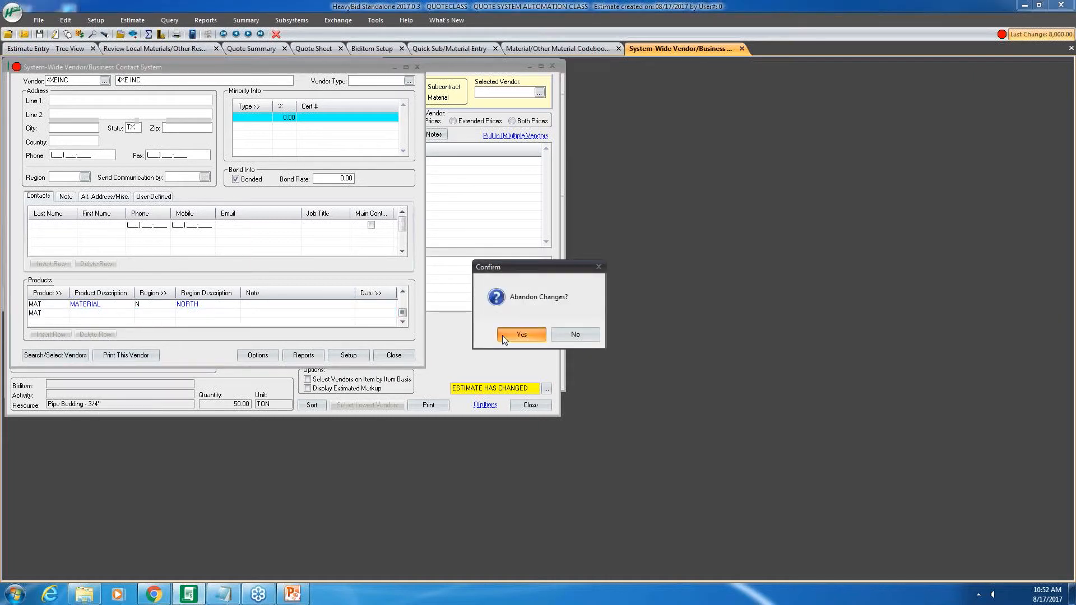
pyautogui.click(519, 335)
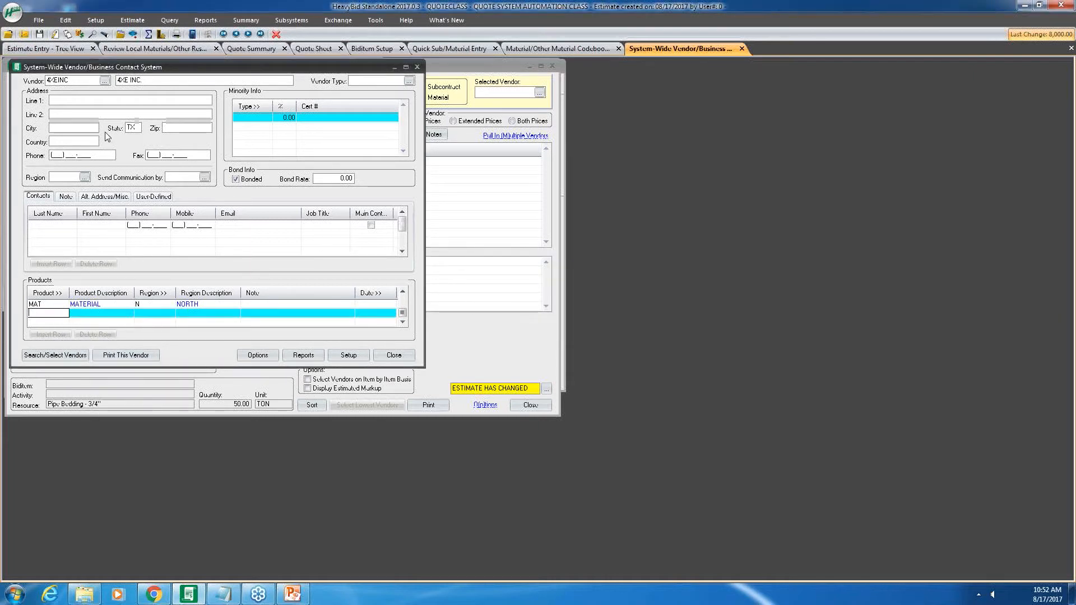
# Go to the next vendor record, change its product from ELEC to MAT, and assign the region S.
pyautogui.click(248, 34)
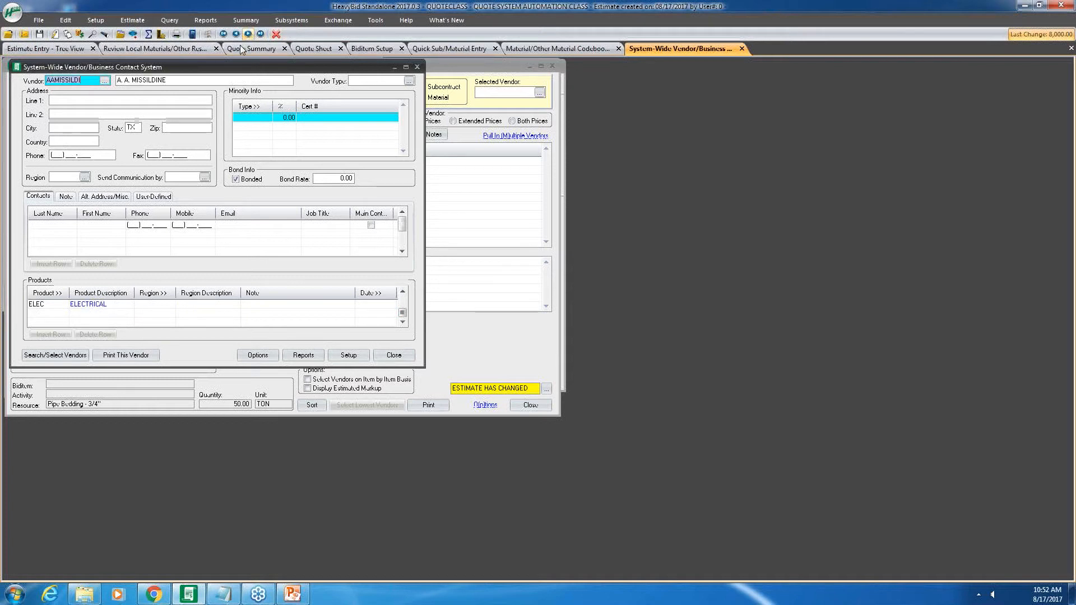
pyautogui.doubleClick(48, 304)
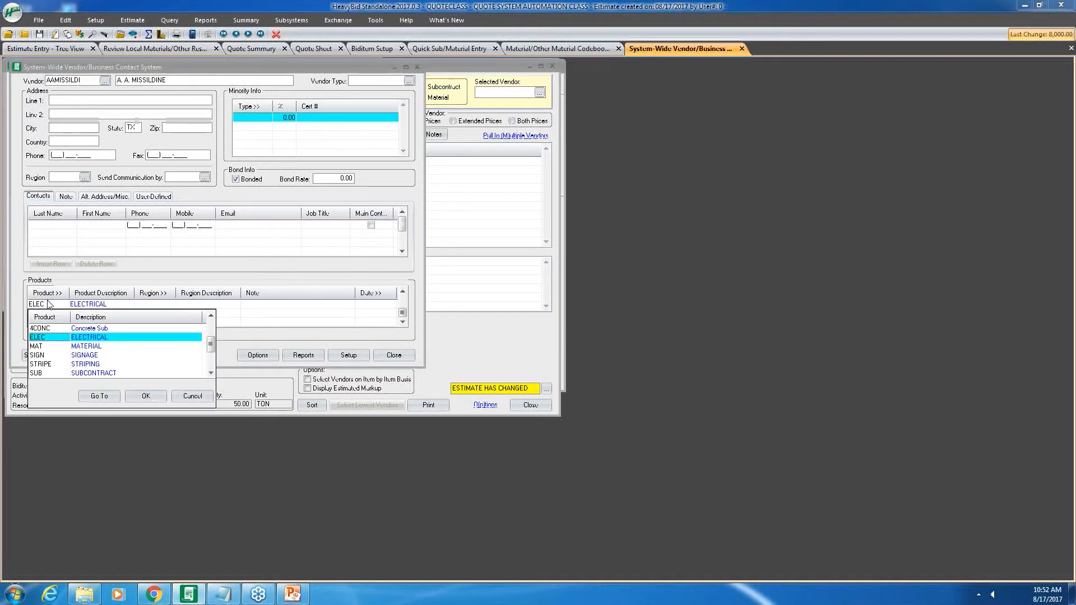
pyautogui.doubleClick(49, 346)
pyautogui.click(50, 334)
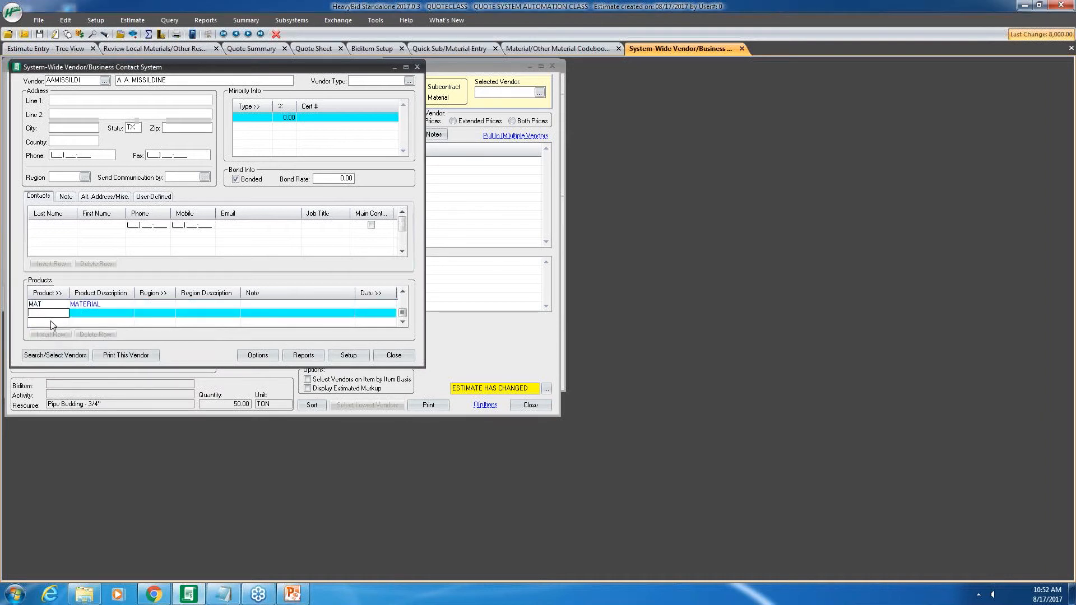
pyautogui.press('Up')
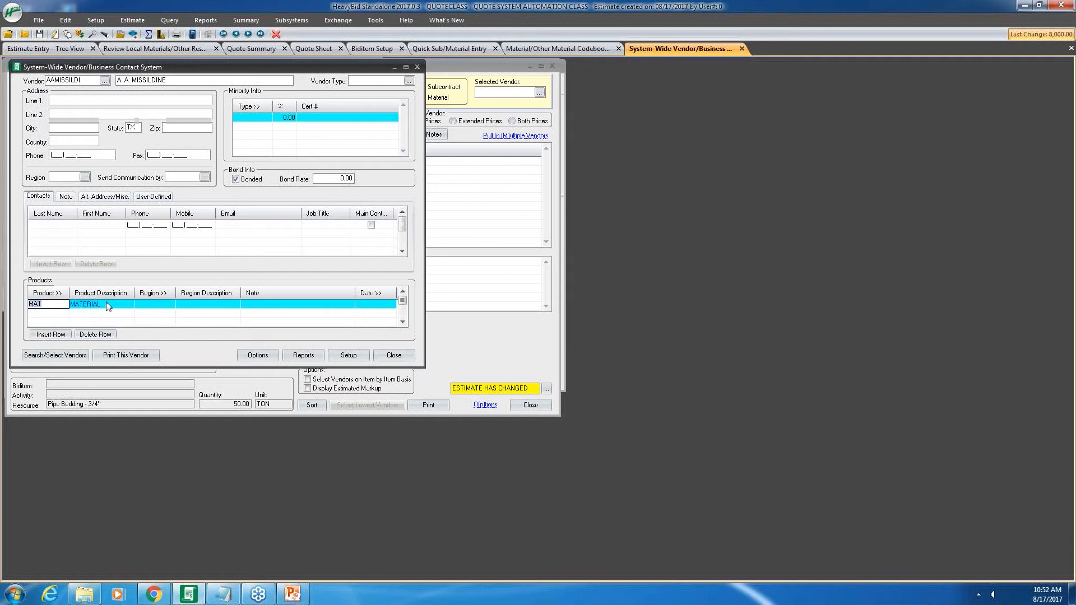
pyautogui.click(149, 305)
pyautogui.click(149, 295)
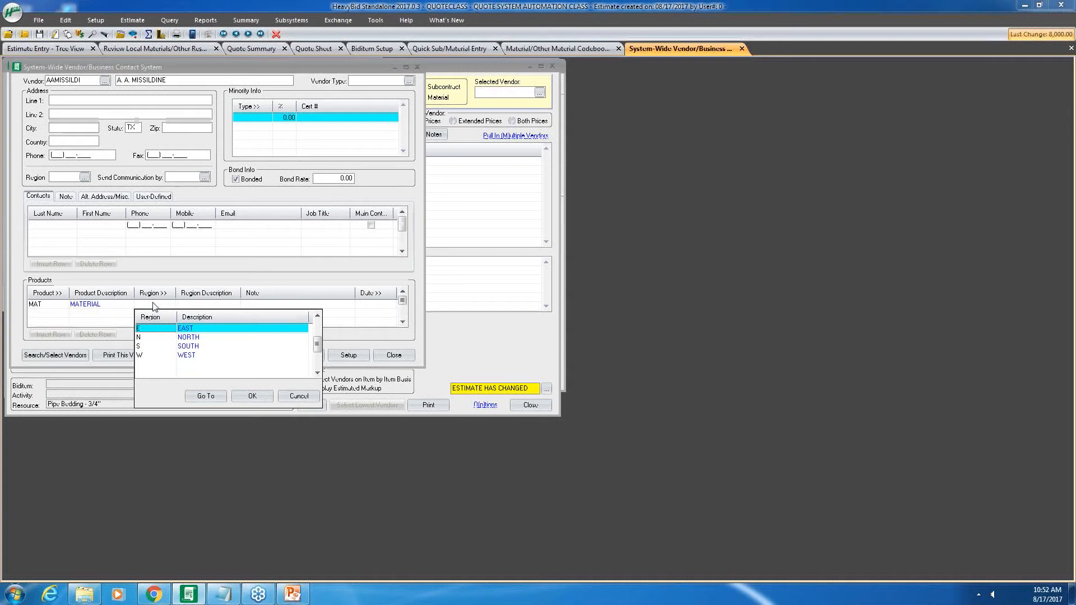
pyautogui.doubleClick(147, 348)
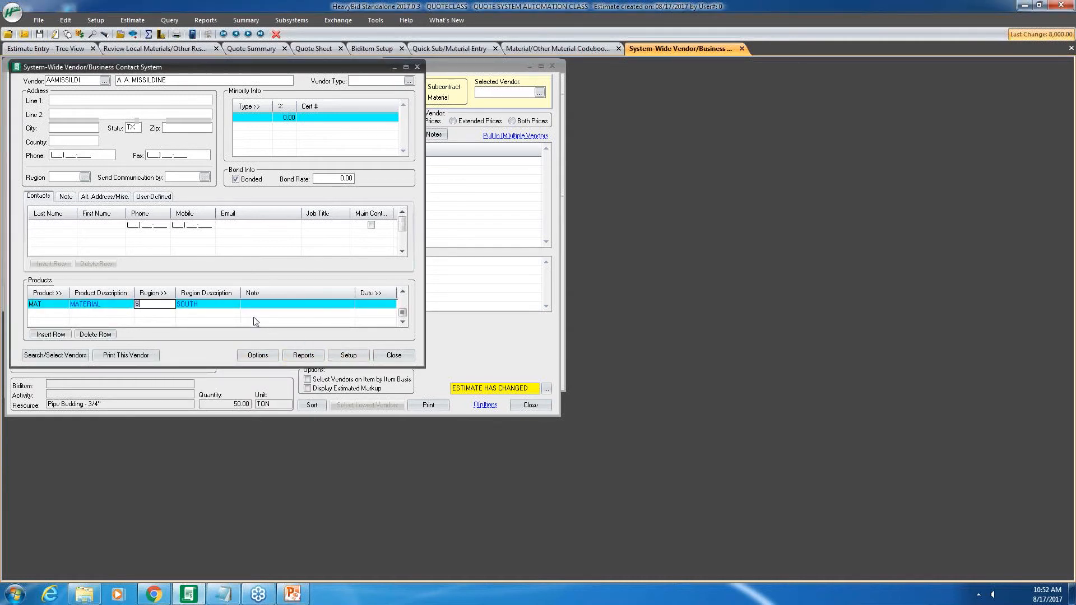
pyautogui.scroll(2, 253, 317)
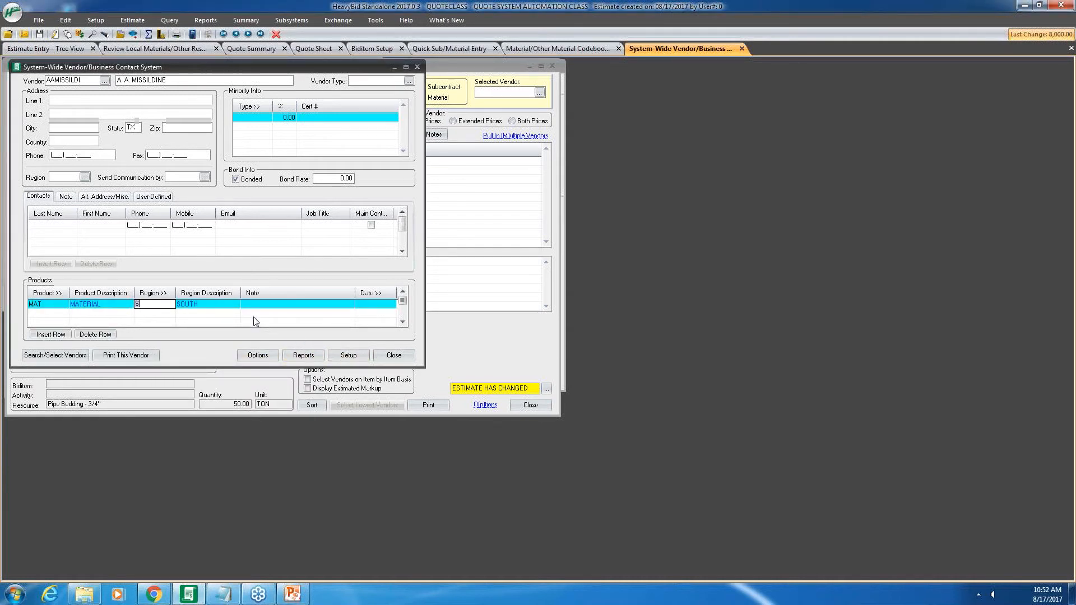
# Populate the MAT folder from the quote summary using region S, and open the folder's quote sheet.
pyautogui.click(261, 51)
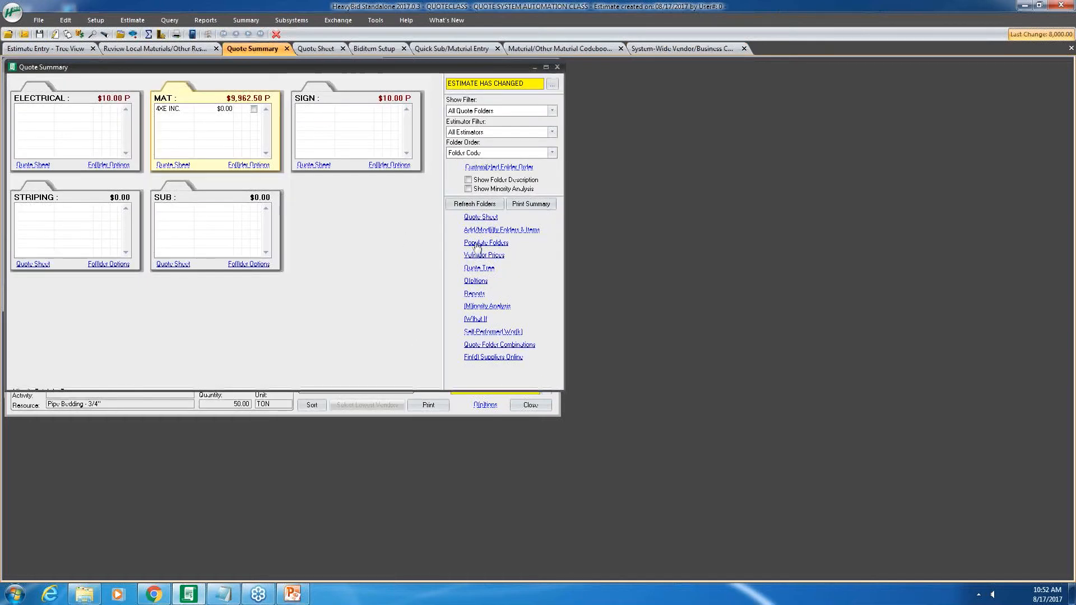
pyautogui.click(477, 244)
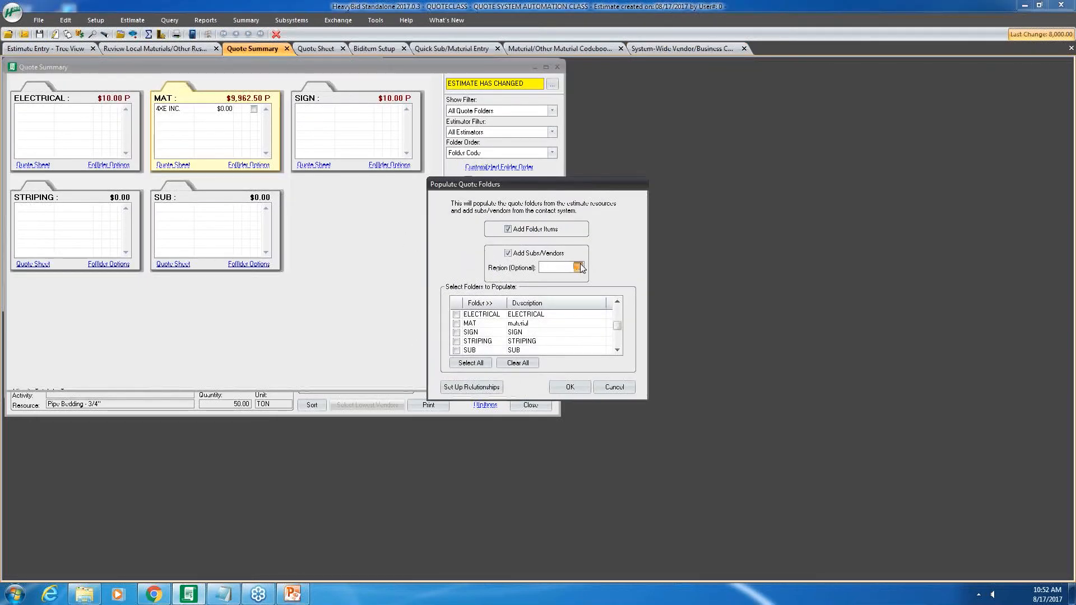
pyautogui.click(581, 267)
pyautogui.click(561, 312)
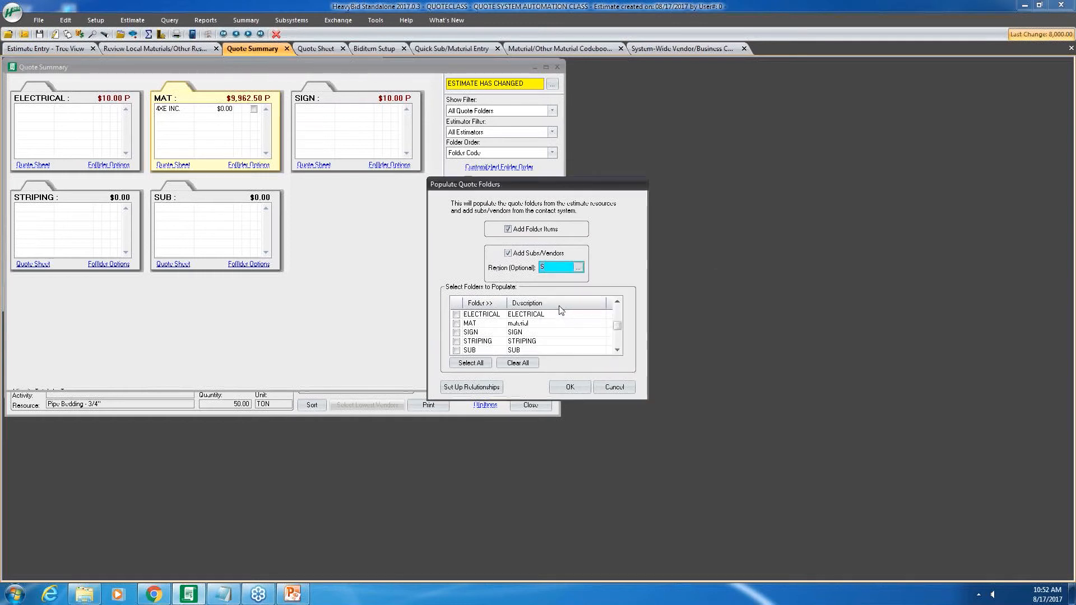
pyautogui.click(456, 324)
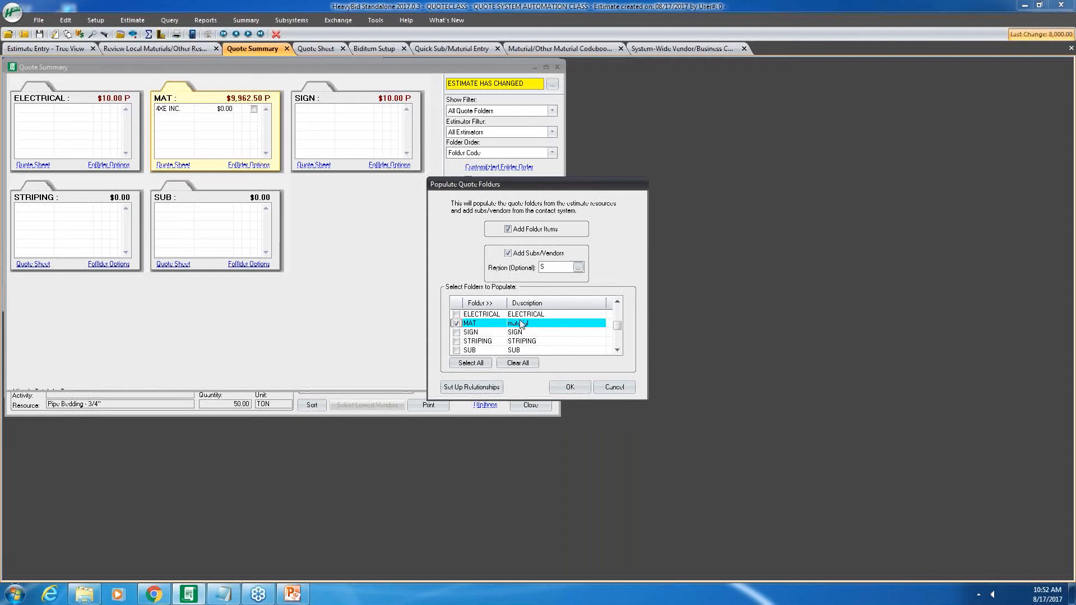
pyautogui.click(563, 389)
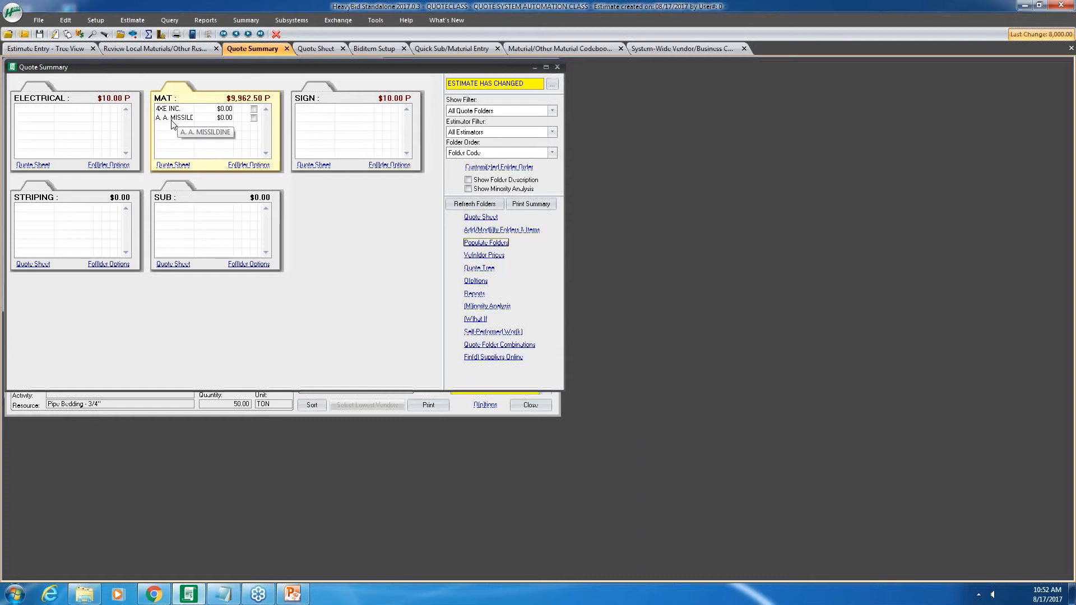
pyautogui.click(172, 165)
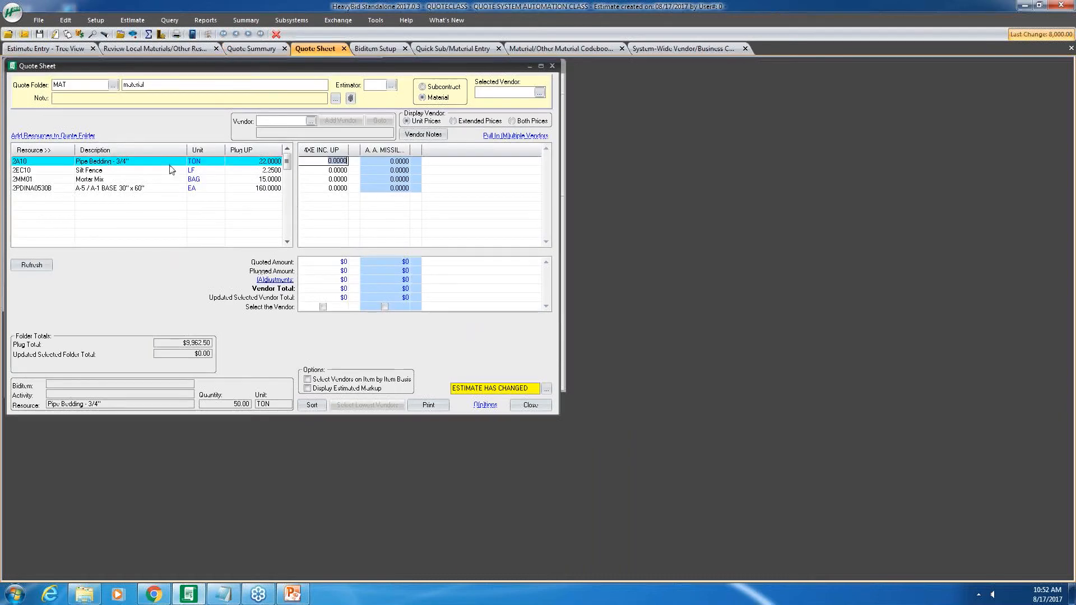